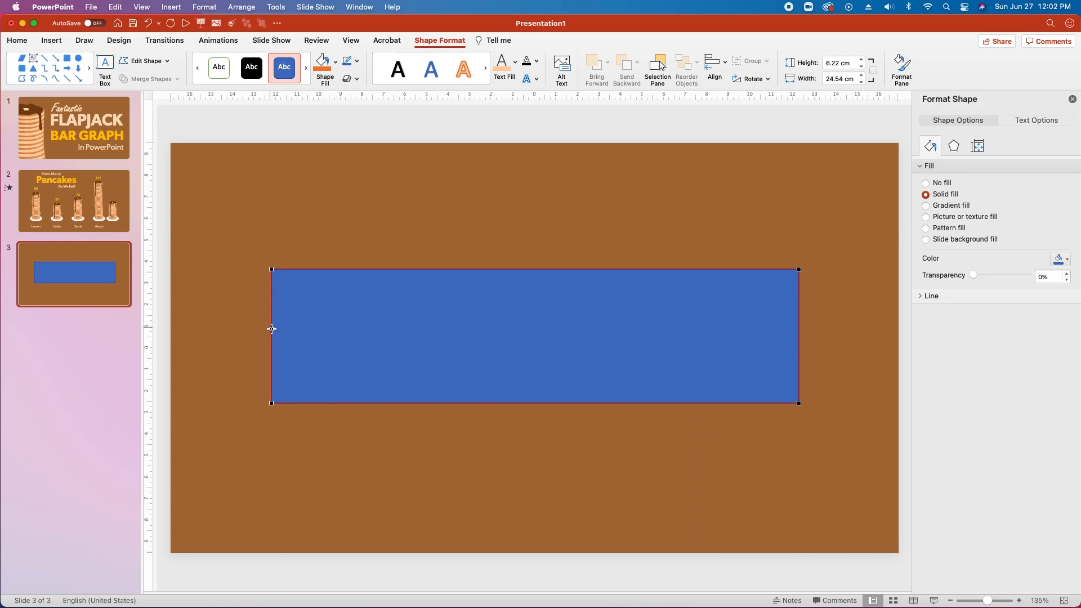
Convert the left, bottom and right edges of the blue rectangle to curved segments.
right_click(272, 329)
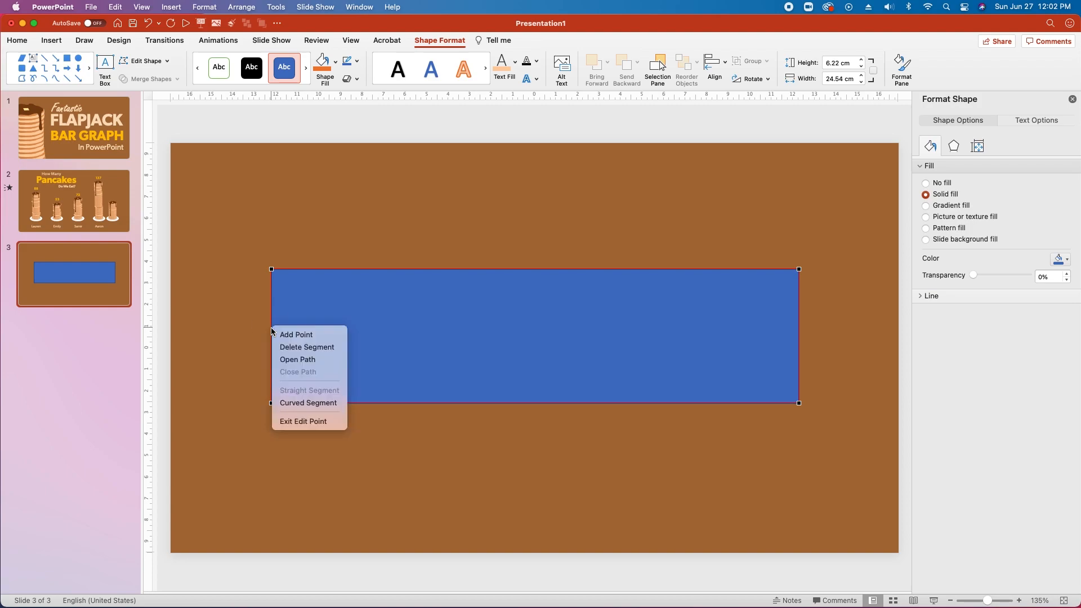
left_click(314, 403)
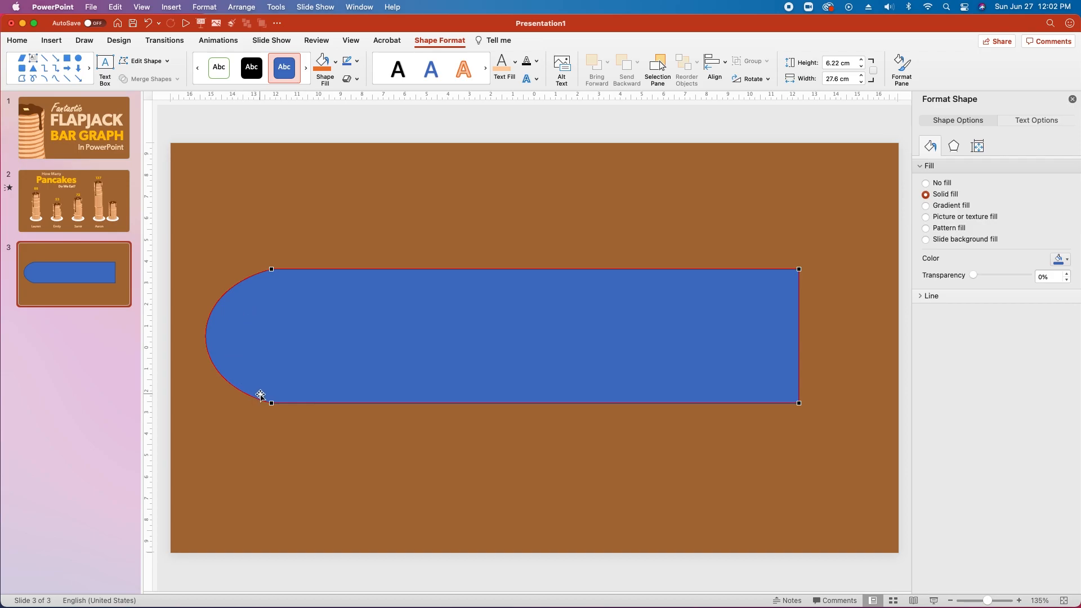
right_click(413, 403)
left_click(436, 478)
right_click(799, 324)
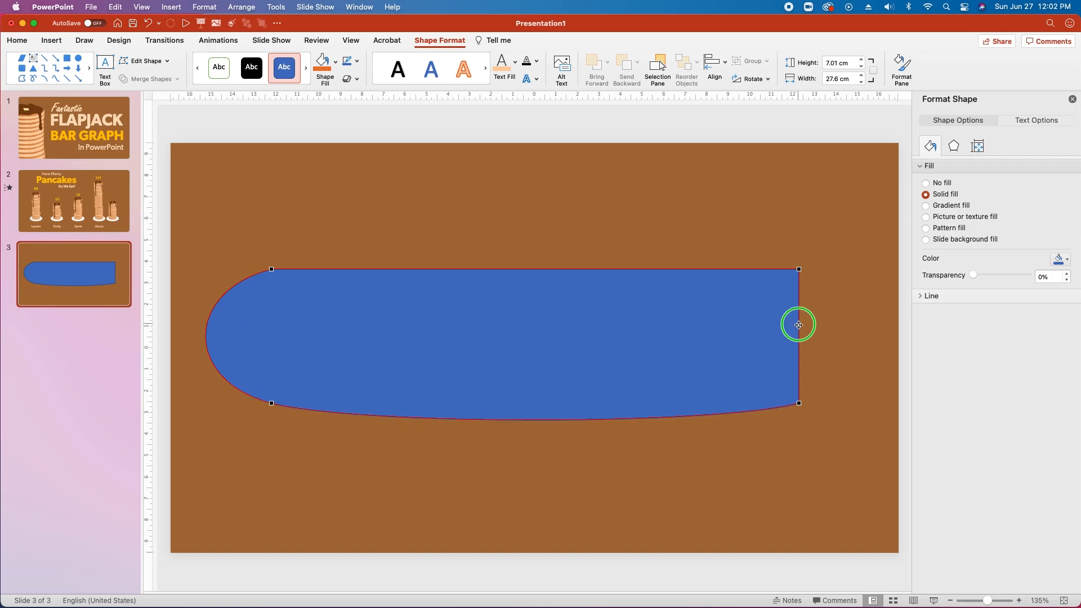
left_click(835, 399)
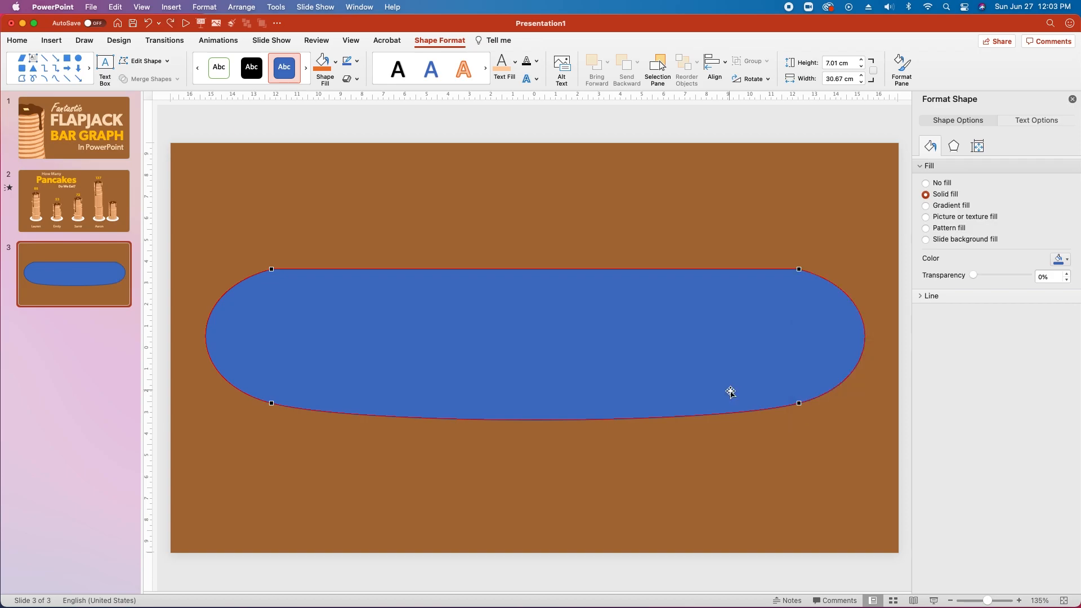
Round the right end by pulling the top-right point's curve handle inward.
left_click(799, 403)
left_click(799, 269)
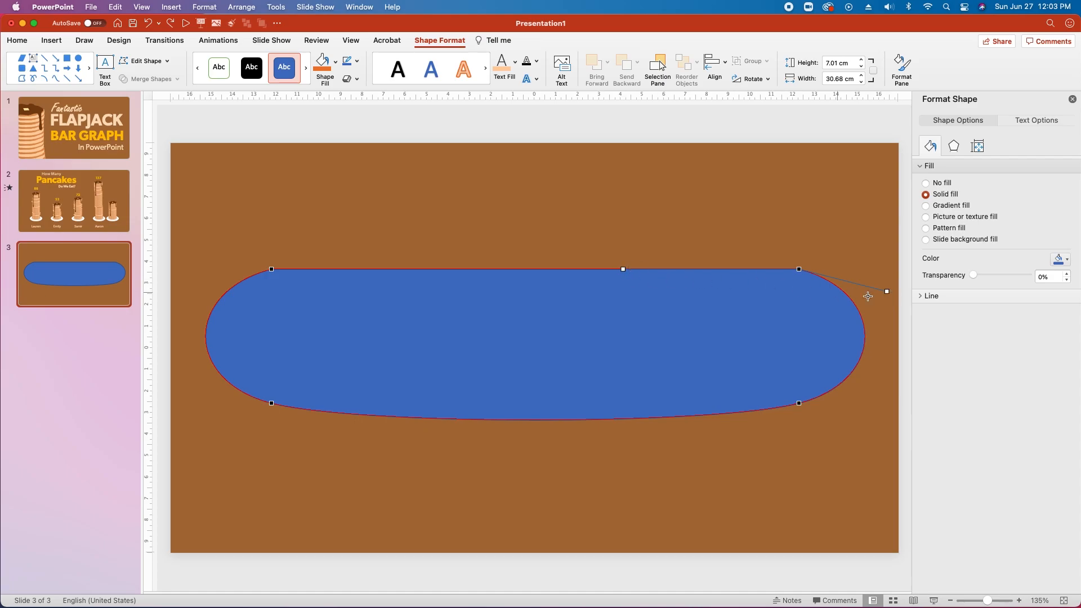
mouse_move(889, 293)
left_mouse_down()
mouse_move(888, 260)
mouse_move(882, 324)
mouse_move(887, 291)
left_mouse_up()
mouse_move(887, 293)
left_mouse_down()
mouse_move(839, 319)
mouse_move(863, 280)
mouse_move(877, 304)
left_mouse_up()
key("super+z")
left_click_drag(887, 292, 814, 285)
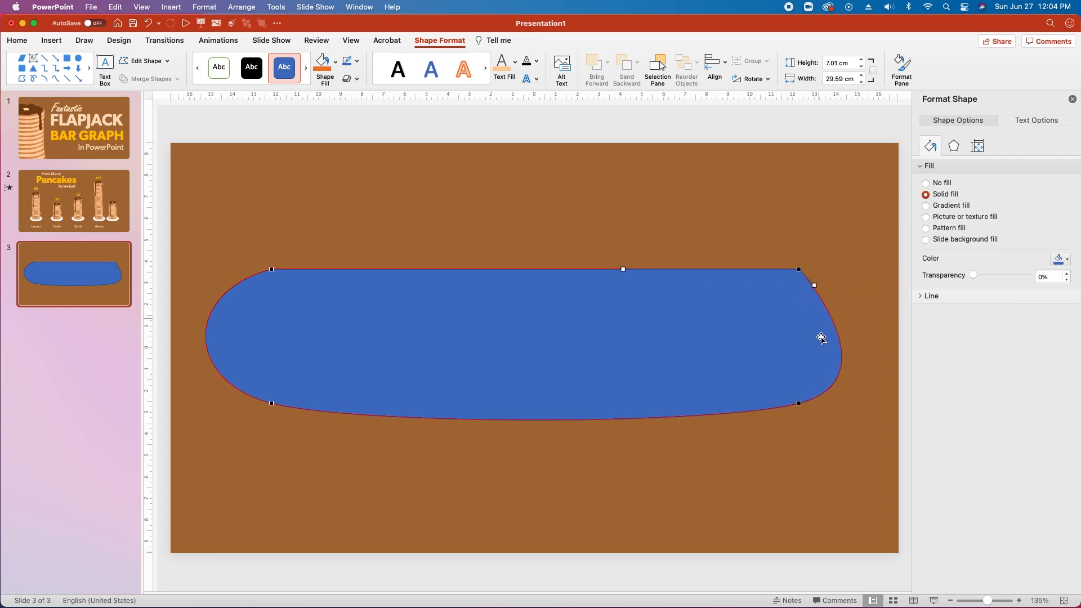
Deepen the bottom curve toward the right and tuck the right side inward.
left_click(799, 404)
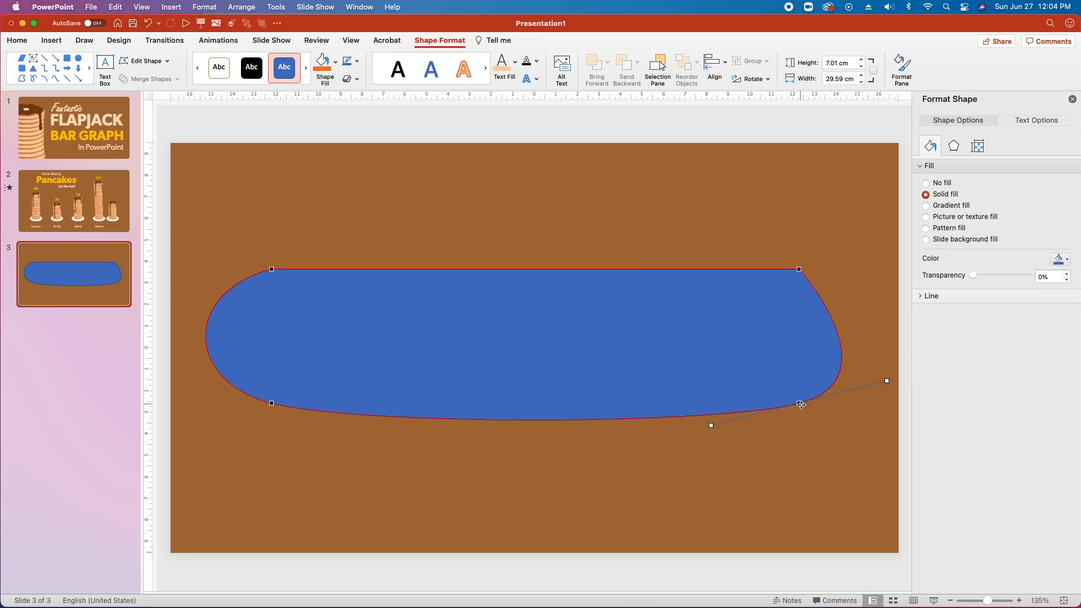
left_click_drag(711, 425, 704, 461)
left_click_drag(887, 381, 834, 358)
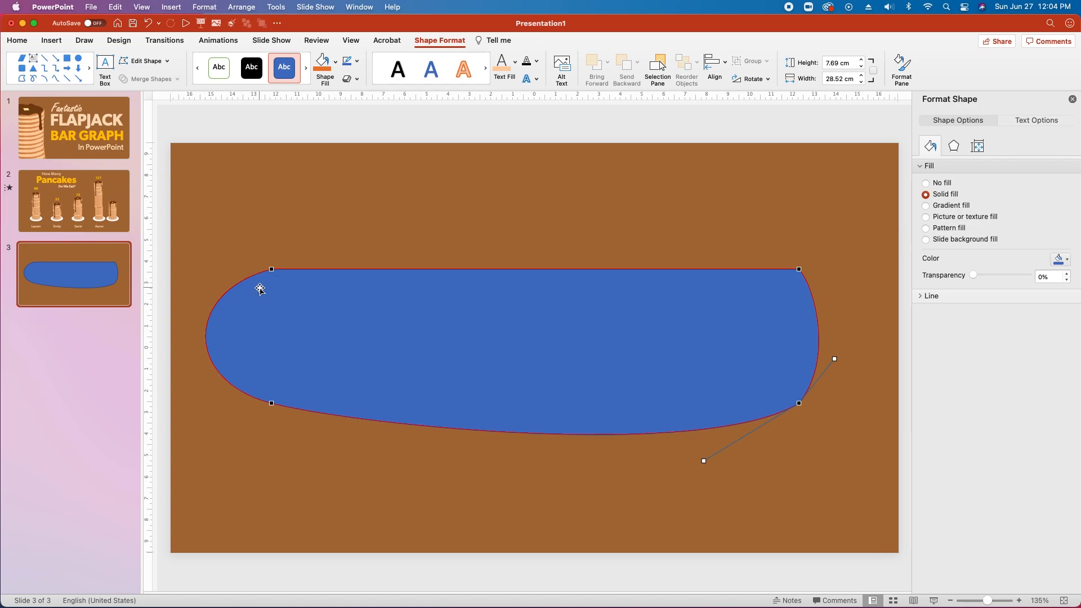
left_click(429, 251)
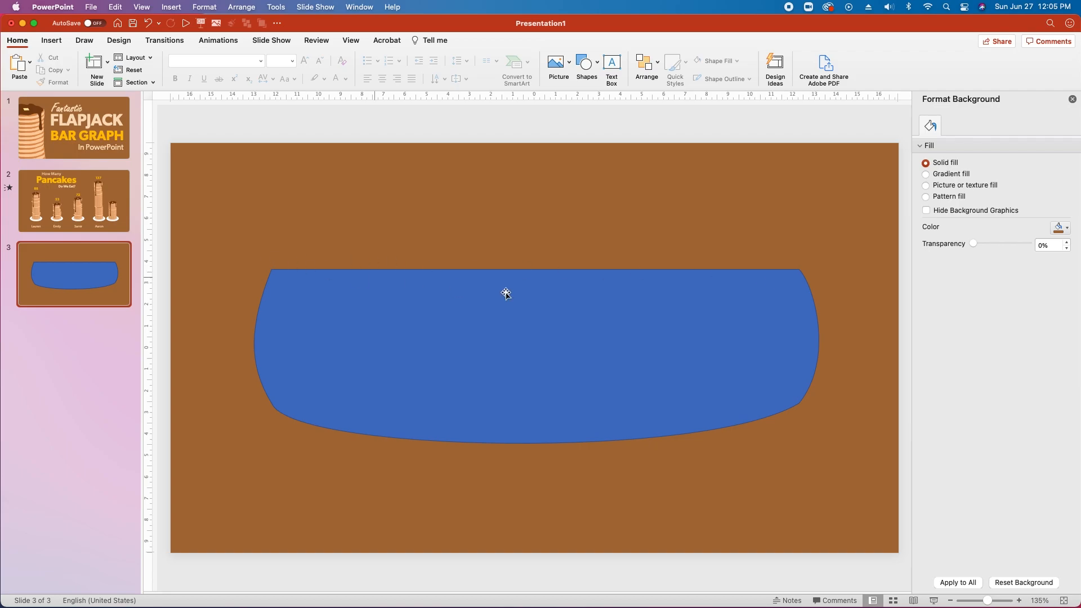
Fill the pancake base with custom colour fdcfa2 and set its line to No line.
left_click(631, 314)
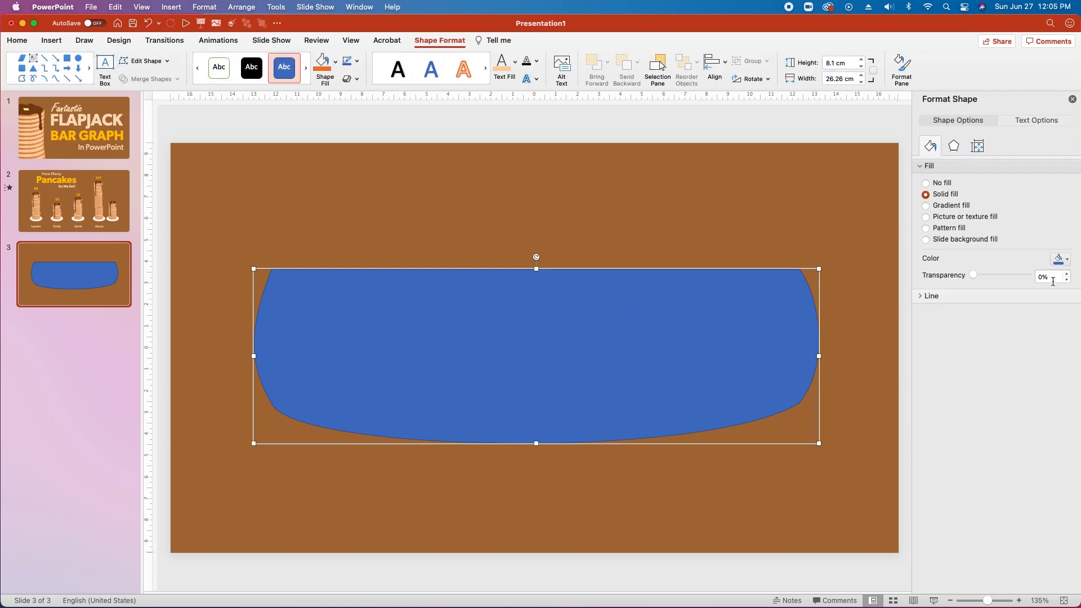
left_click(1059, 259)
left_click(1014, 419)
type("fdcfa2")
key("Return")
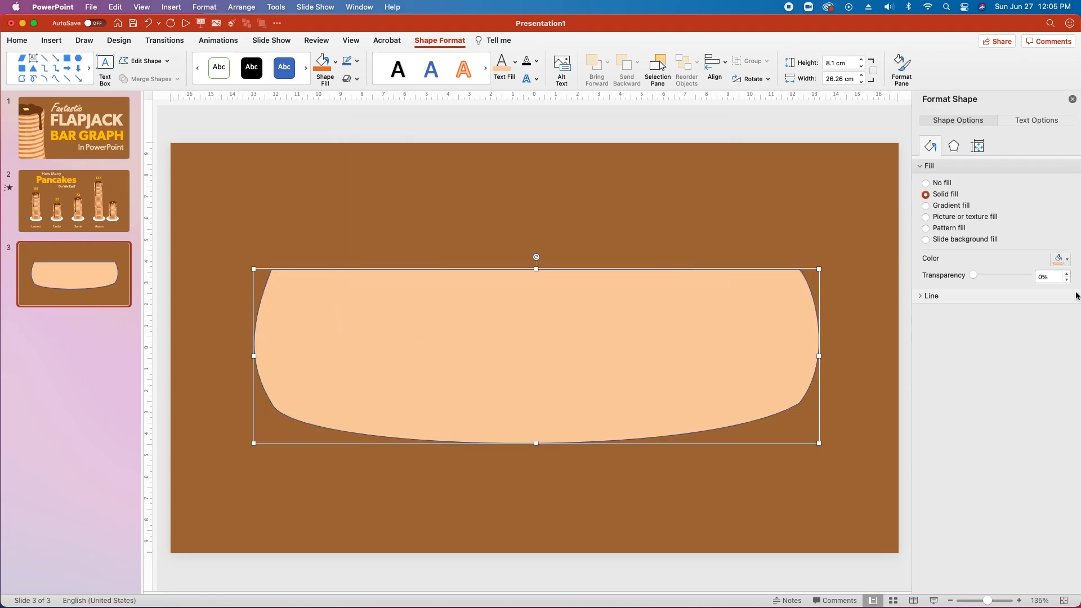
left_click(931, 295)
left_click(926, 313)
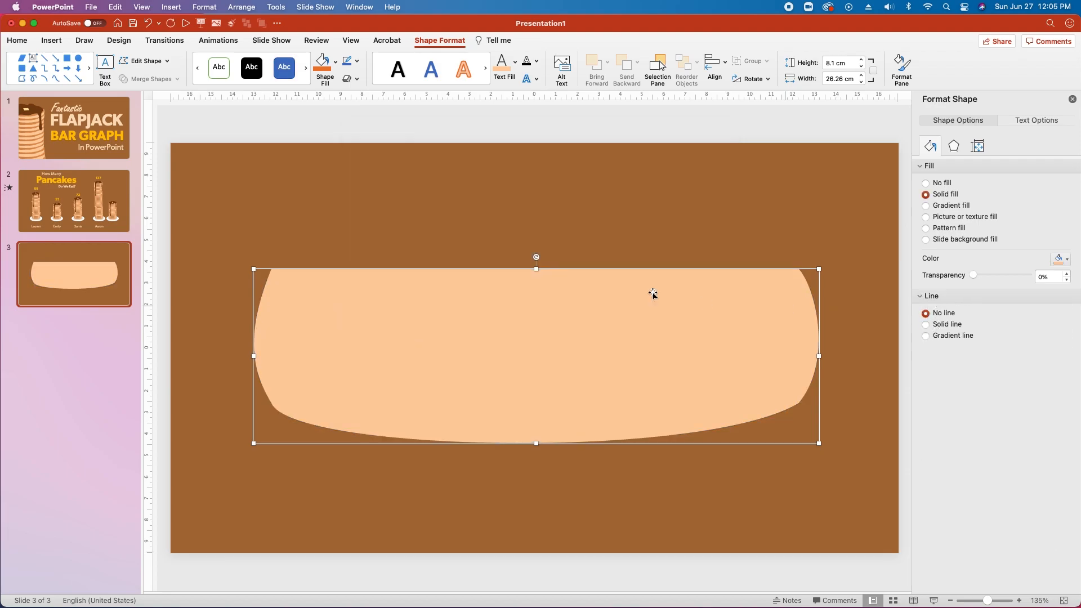
left_click(403, 224)
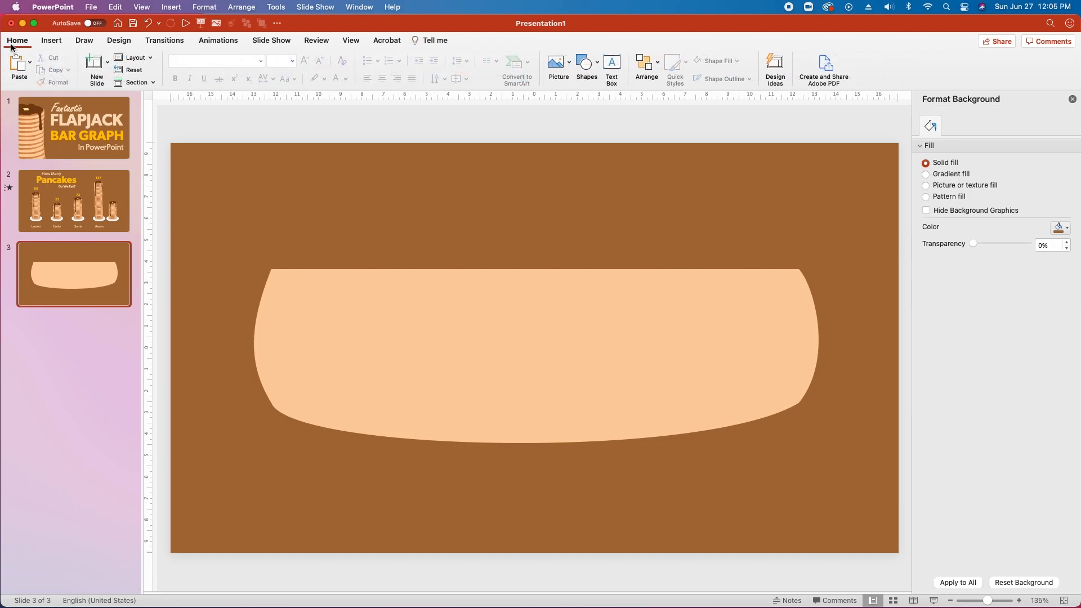
Draw an oval across the top of the base and shorten it to 10.19 cm tall.
left_click(585, 62)
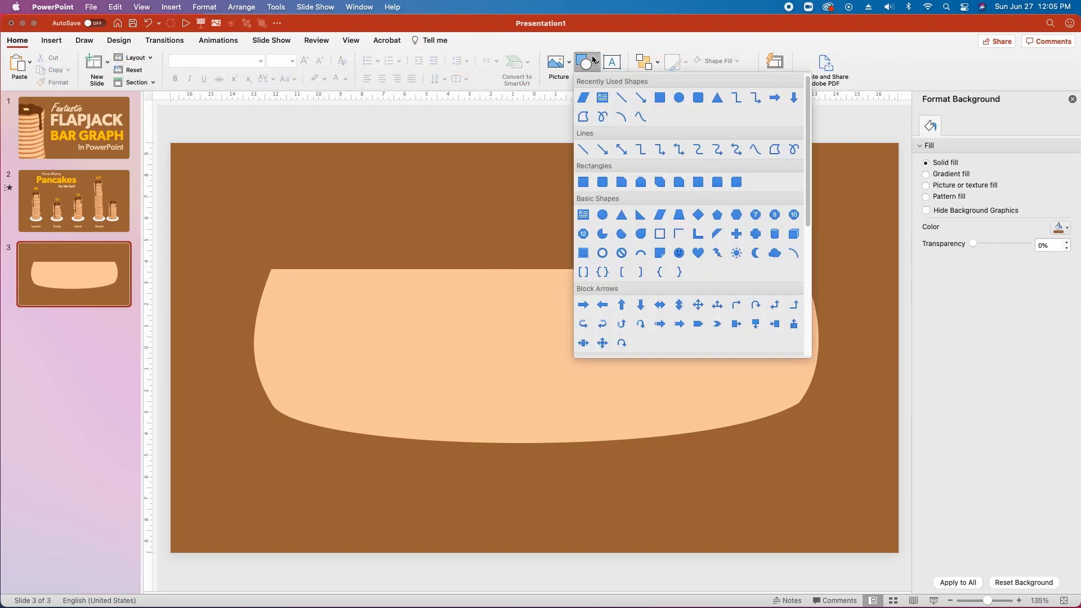
left_click(603, 215)
mouse_move(265, 181)
left_mouse_down()
mouse_move(334, 265)
mouse_move(743, 373)
mouse_move(809, 428)
left_mouse_up()
left_click_drag(536, 428, 537, 400)
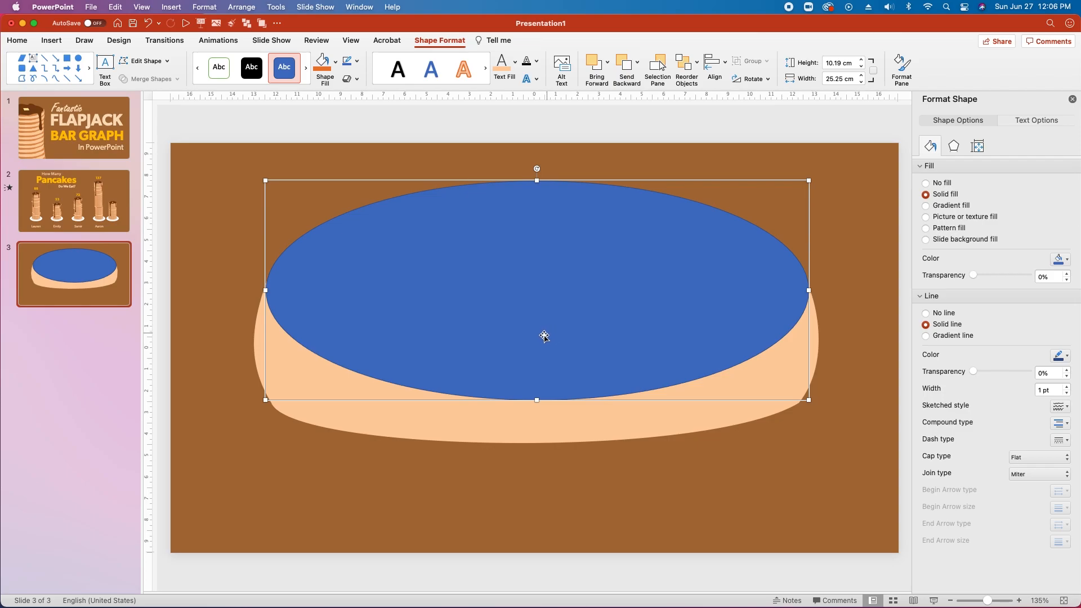
Switch the oval to Edit Points and add points along its left and lower outline.
right_click(476, 319)
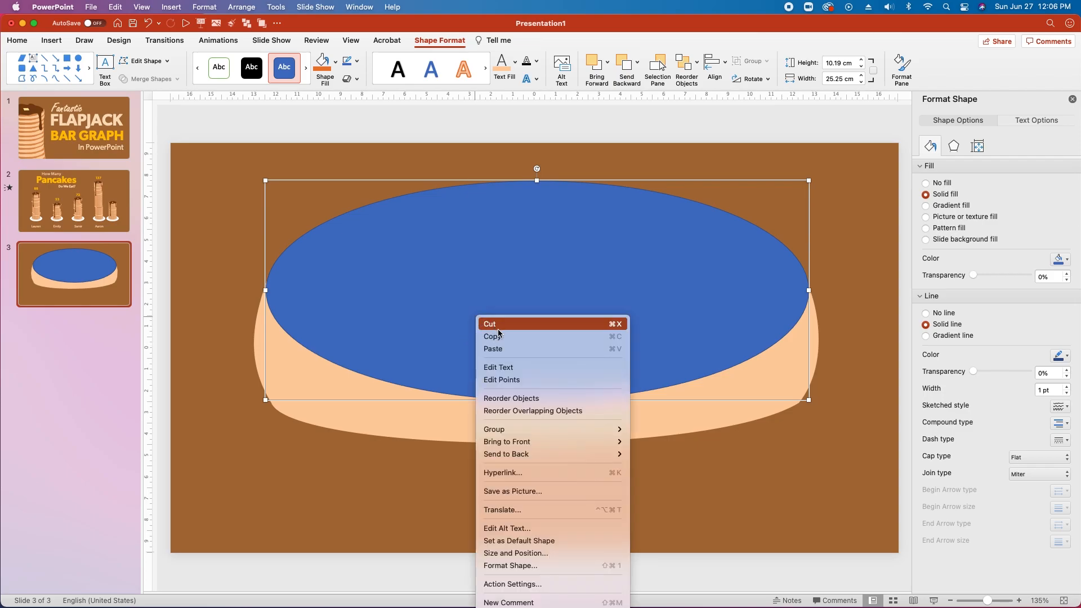
left_click(518, 380)
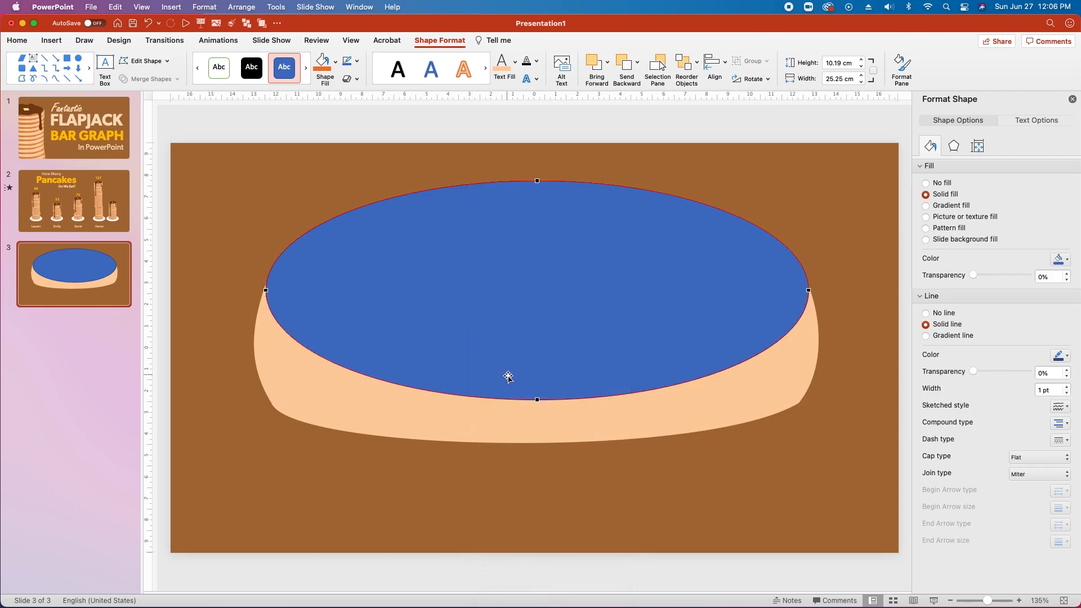
right_click(284, 332)
left_click(298, 336)
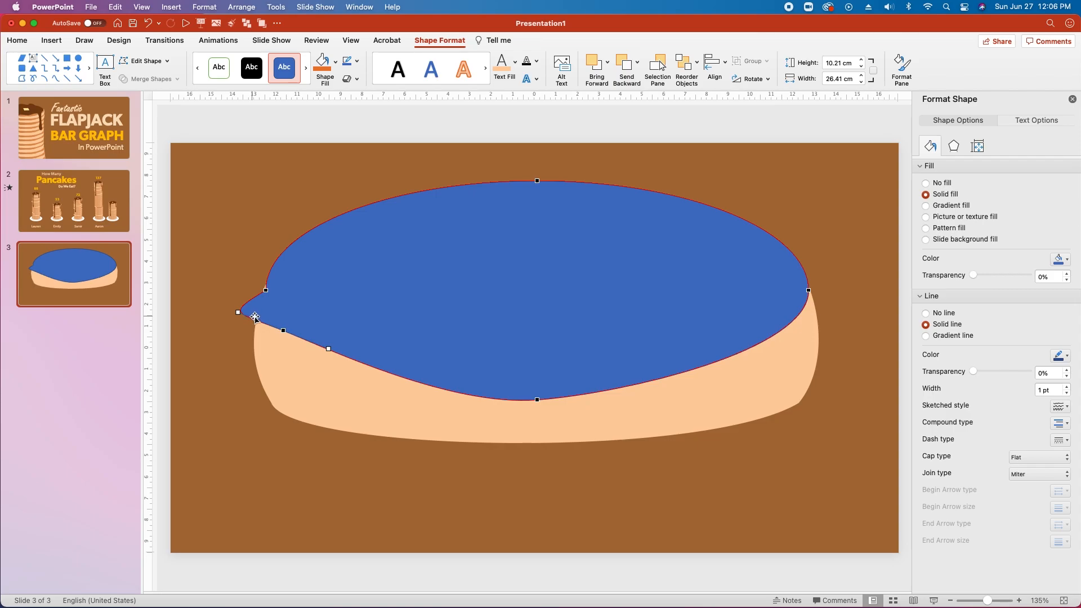
right_click(403, 376)
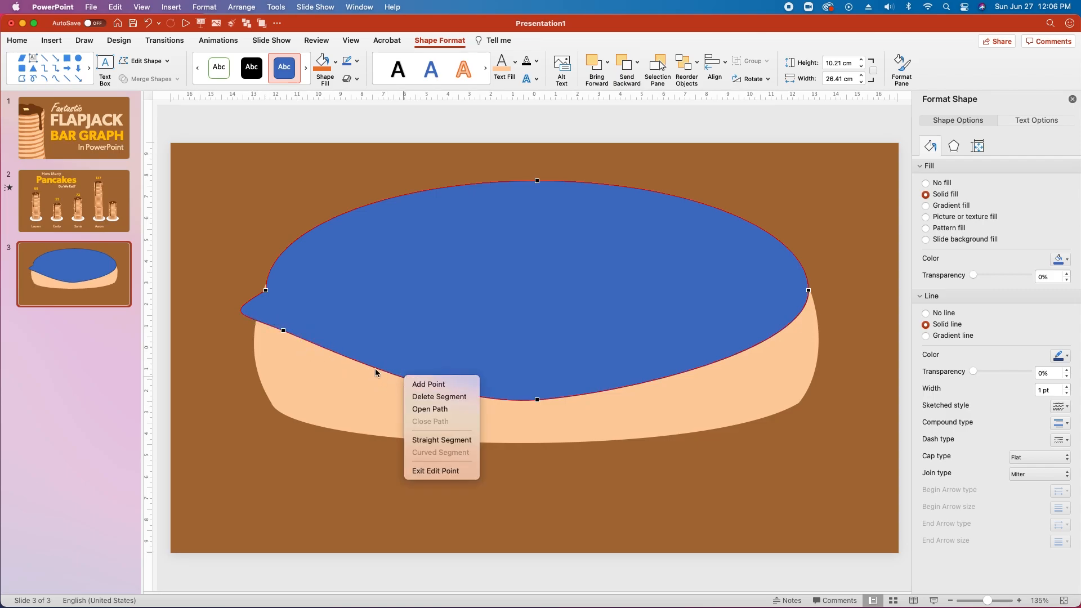
left_click(428, 384)
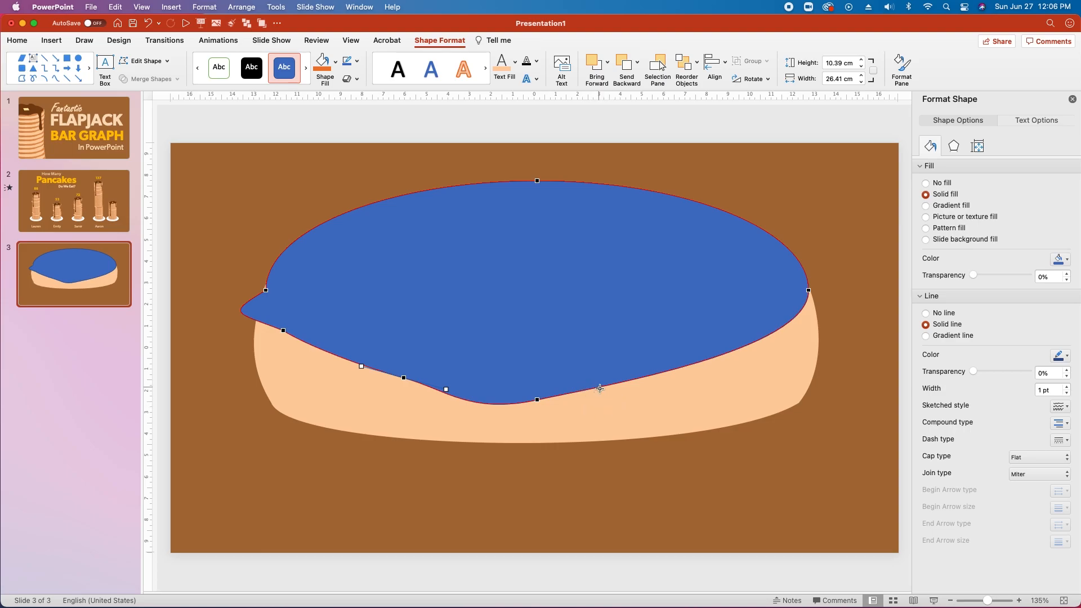
right_click(600, 388)
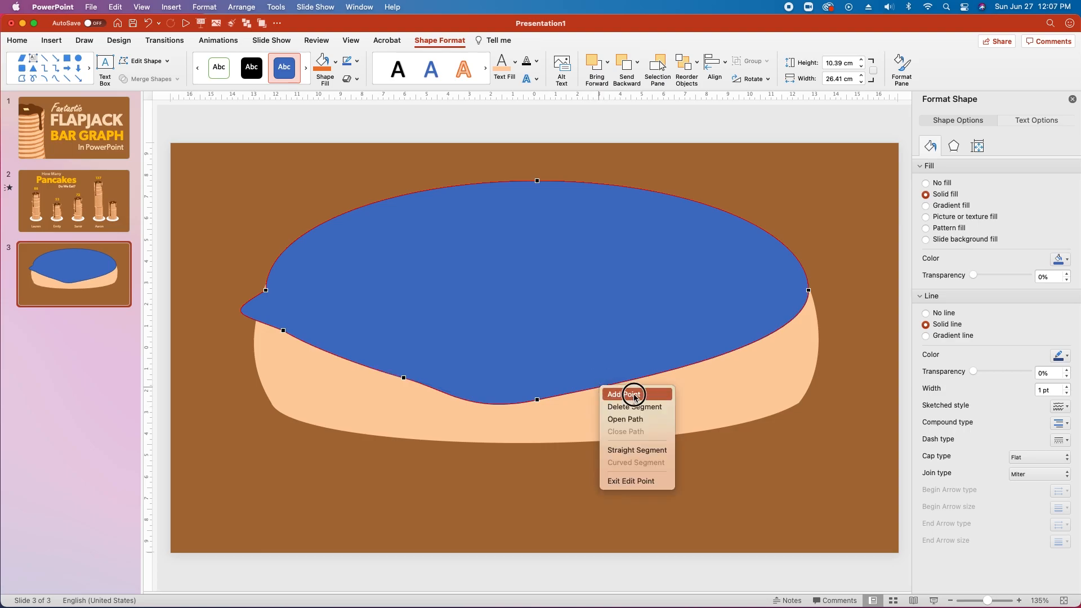
left_click(621, 393)
right_click(673, 363)
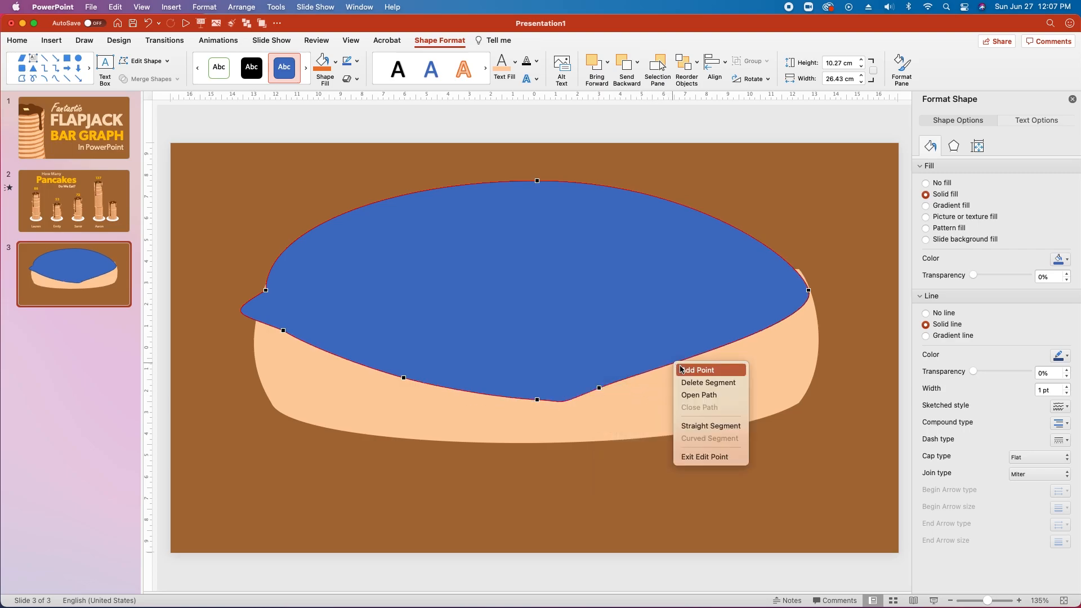
left_click(692, 372)
left_click(770, 329)
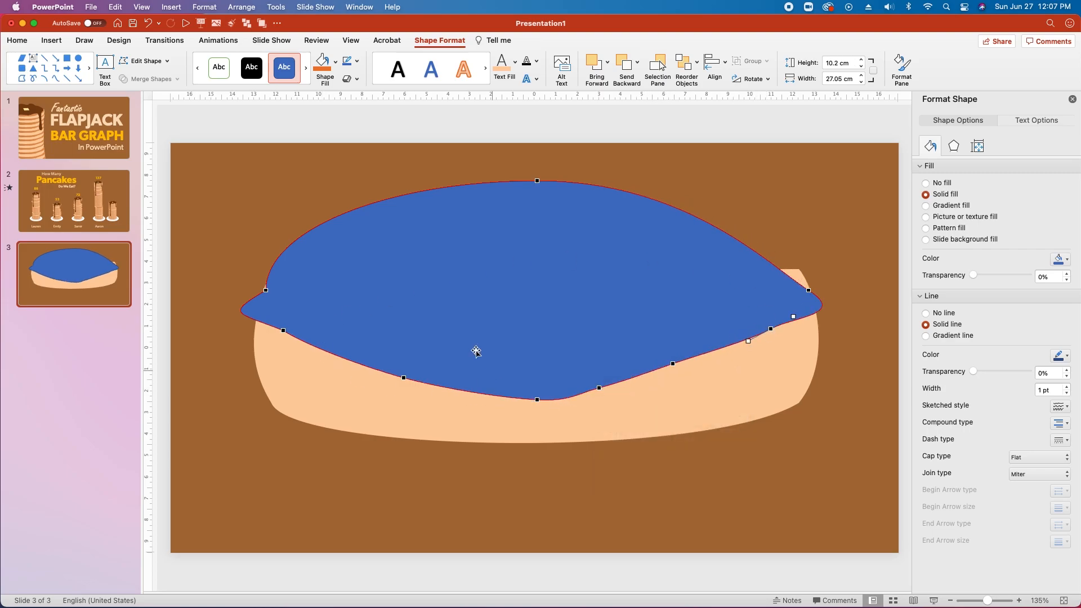
Round the oval's left tip by adjusting its point and curve handles.
left_click(284, 331)
left_click_drag(237, 312, 277, 323)
left_click(267, 291)
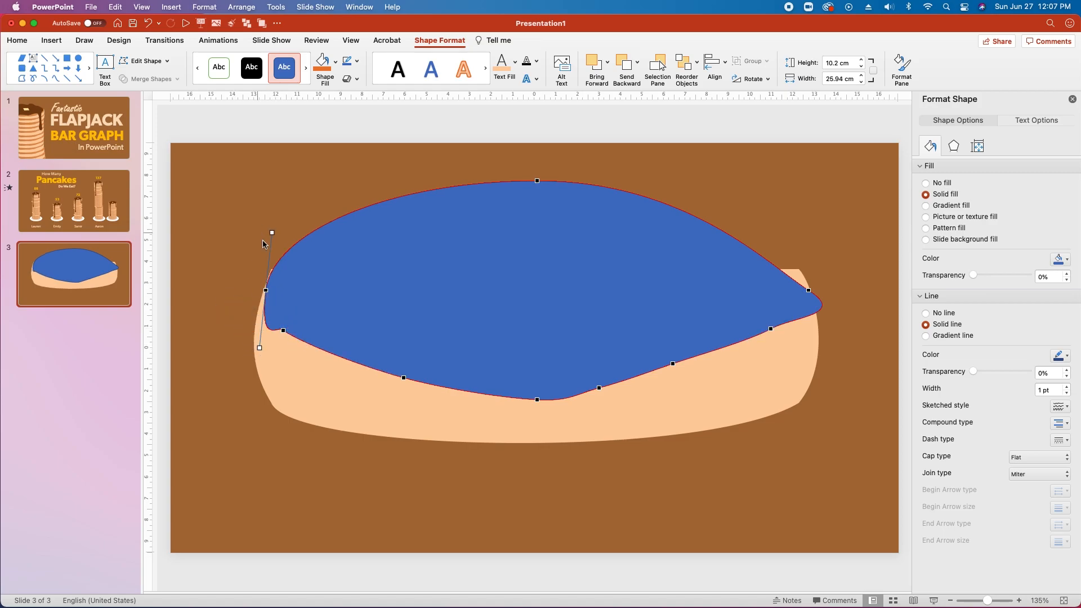
left_click_drag(259, 349, 267, 312)
Shape the lower-edge points into a gentle wave and smooth the right end.
left_click(389, 372)
left_click_drag(355, 361, 354, 360)
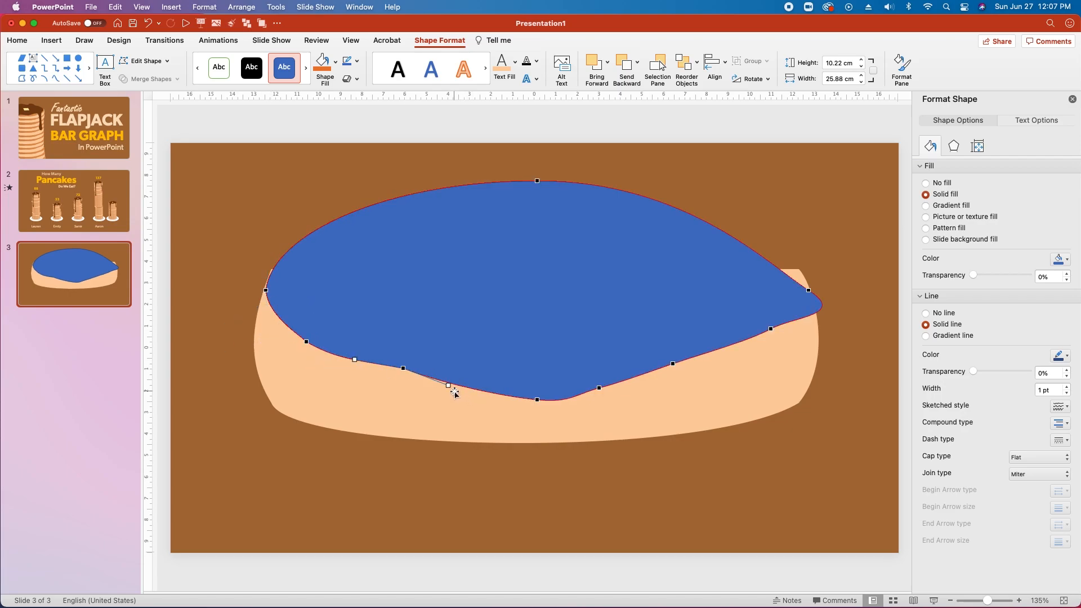
left_click_drag(449, 385, 450, 382)
left_click_drag(538, 401, 537, 387)
left_click(599, 389)
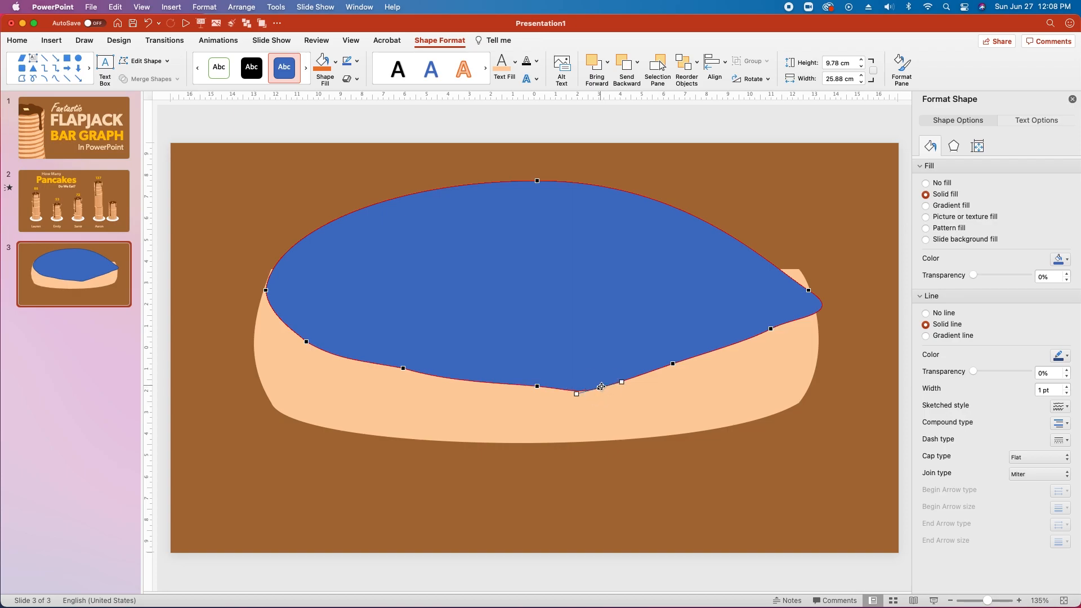
left_click_drag(599, 389, 727, 336)
left_click_drag(794, 317, 801, 319)
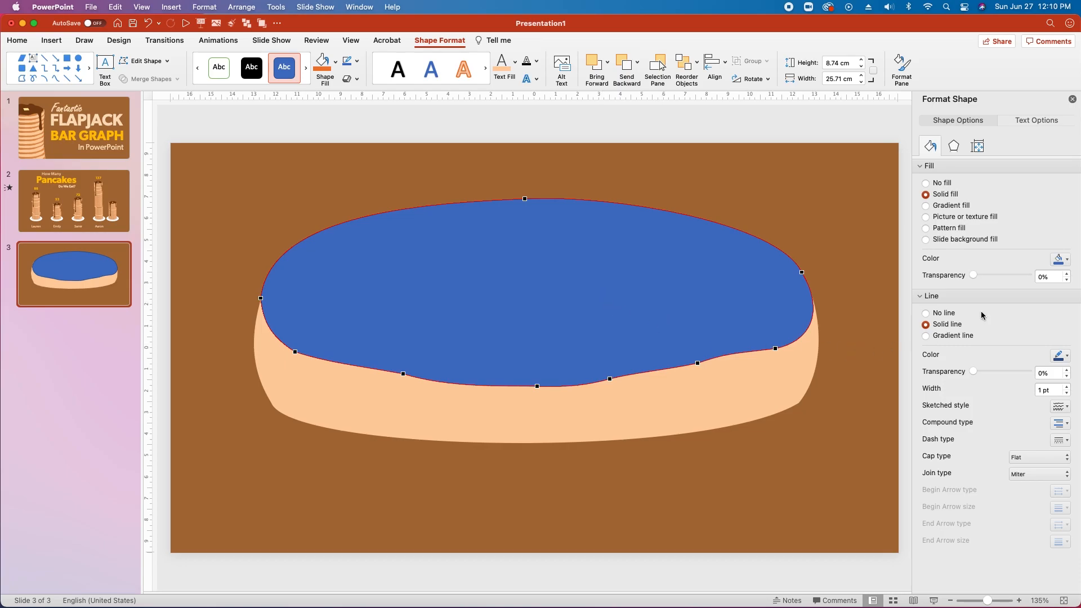
Remove the top piece's outline, apply a gradient fill, and set the left stop to CF8748.
left_click(925, 313)
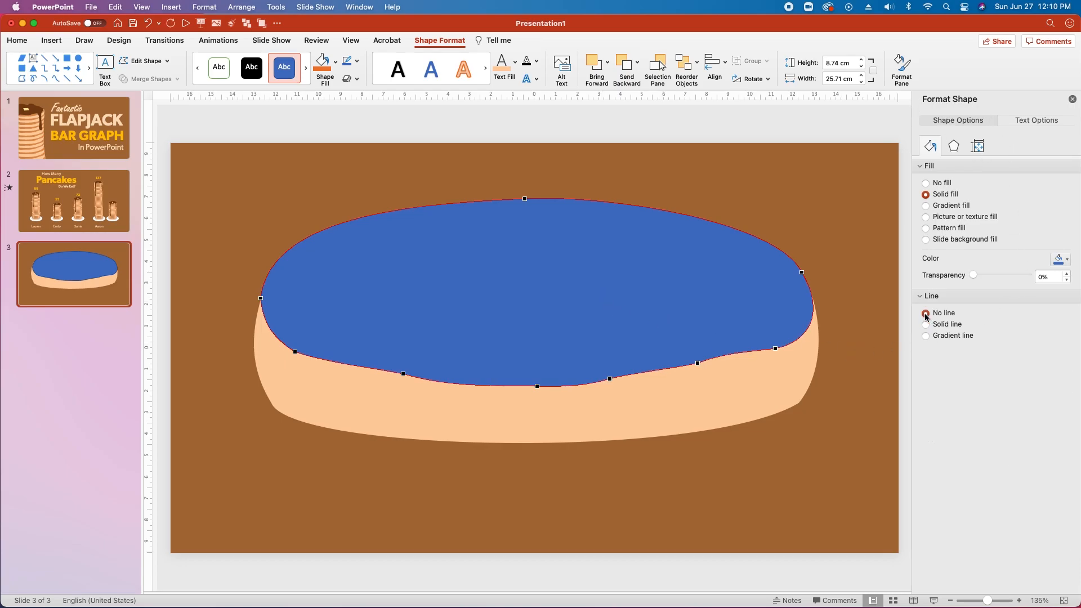
left_click(925, 206)
left_click(928, 355)
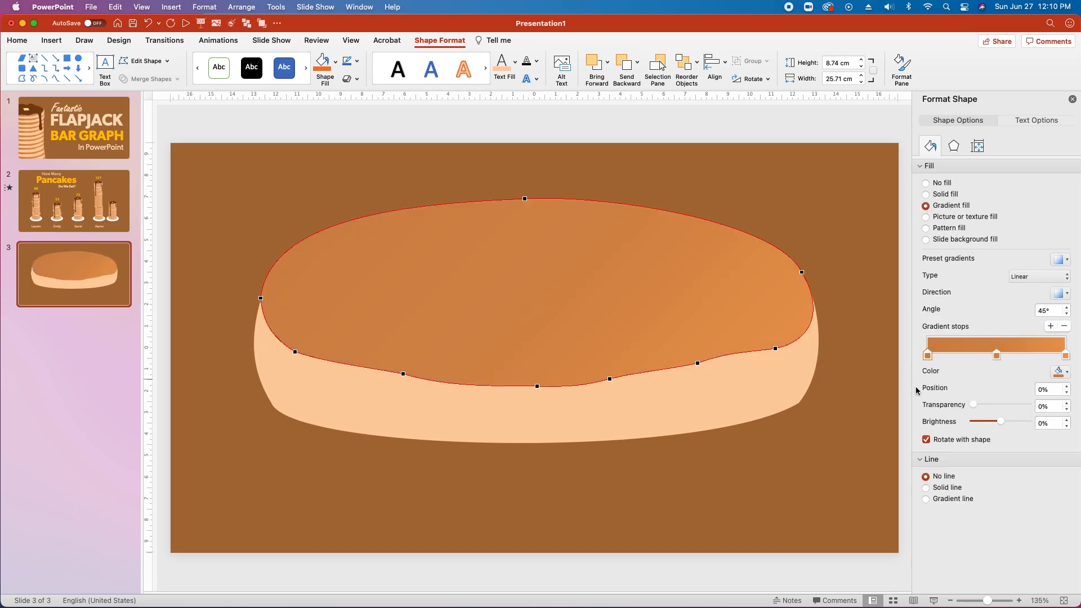
left_click(1060, 372)
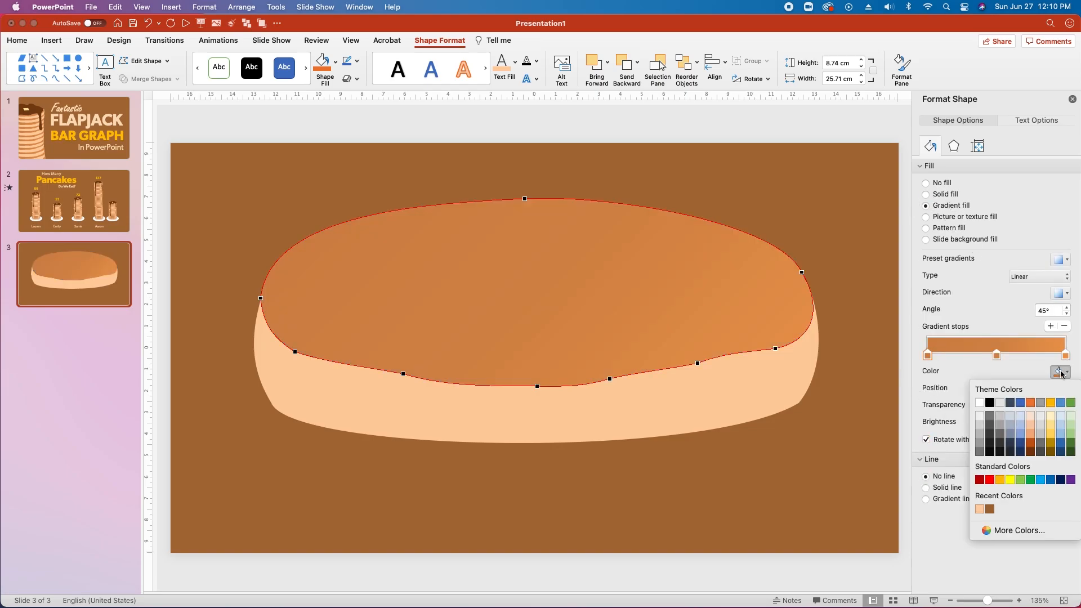
left_click(1029, 529)
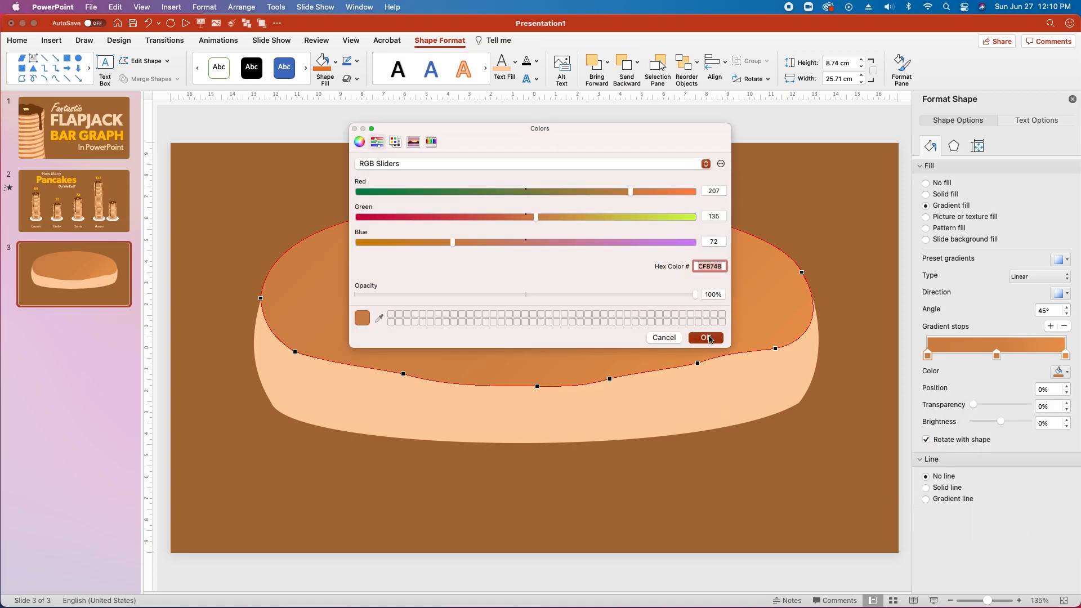
left_click(705, 337)
Set the middle gradient stop to D48C4C at position 50%.
left_click(996, 355)
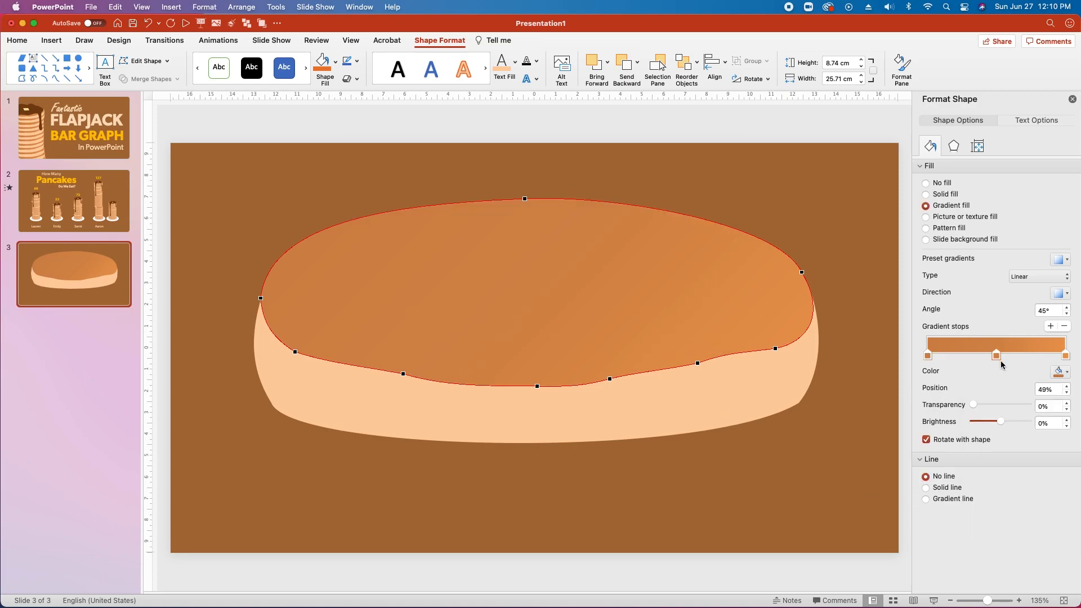
left_click(1066, 386)
left_click(1060, 372)
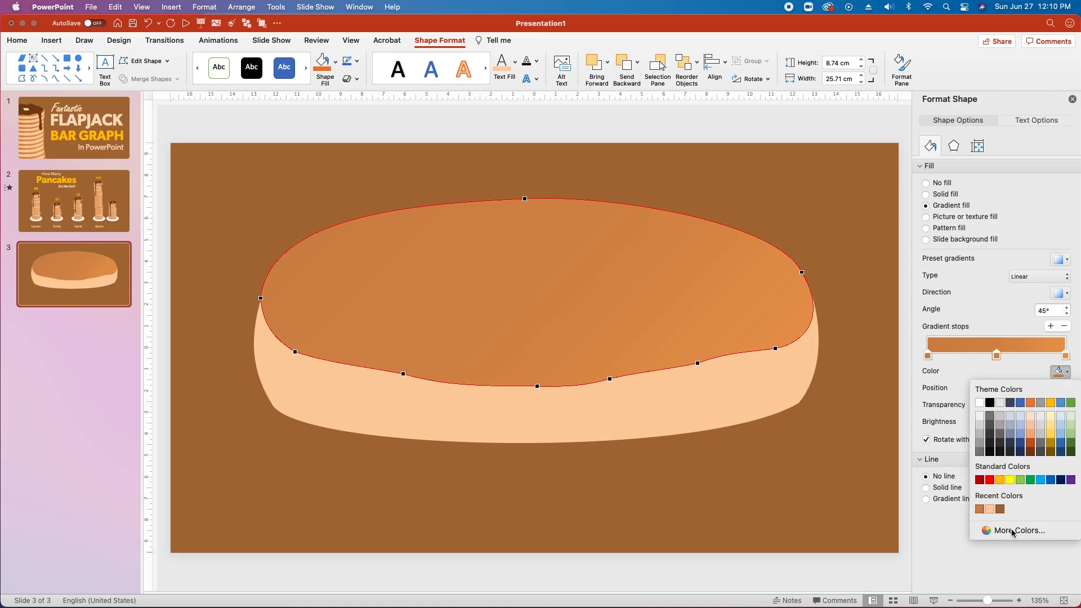
left_click(1029, 529)
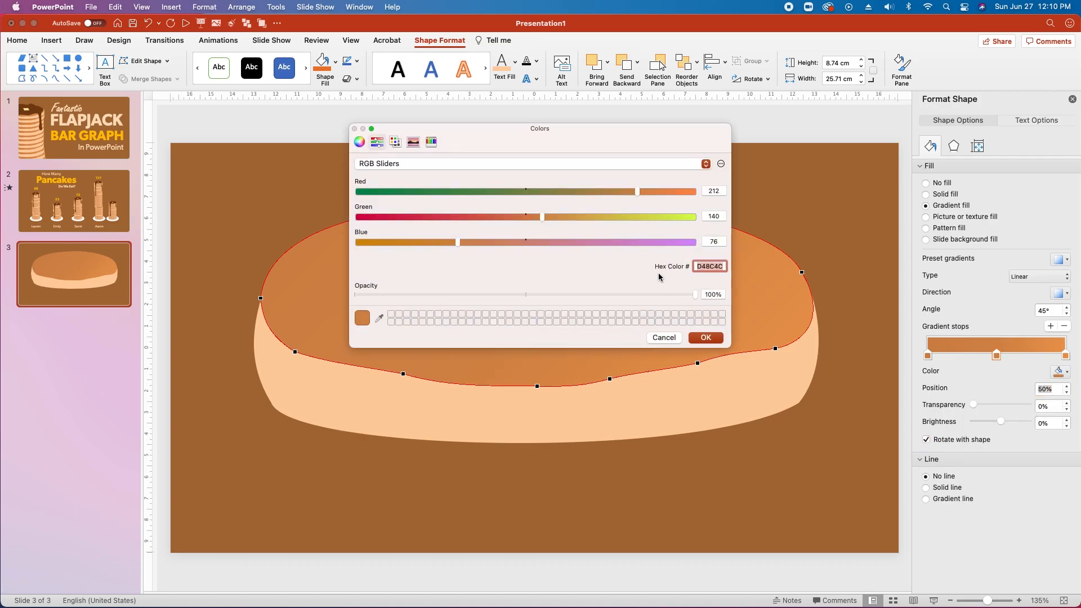
left_click(706, 338)
Set the right gradient stop to EA9A50.
left_click(1066, 356)
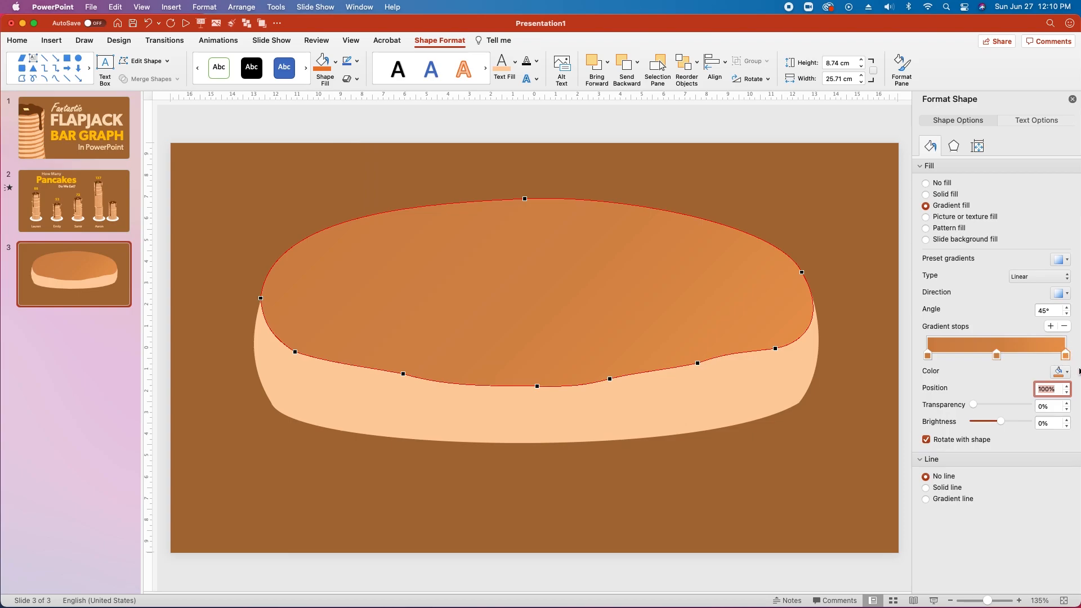
left_click(1060, 373)
left_click(1008, 529)
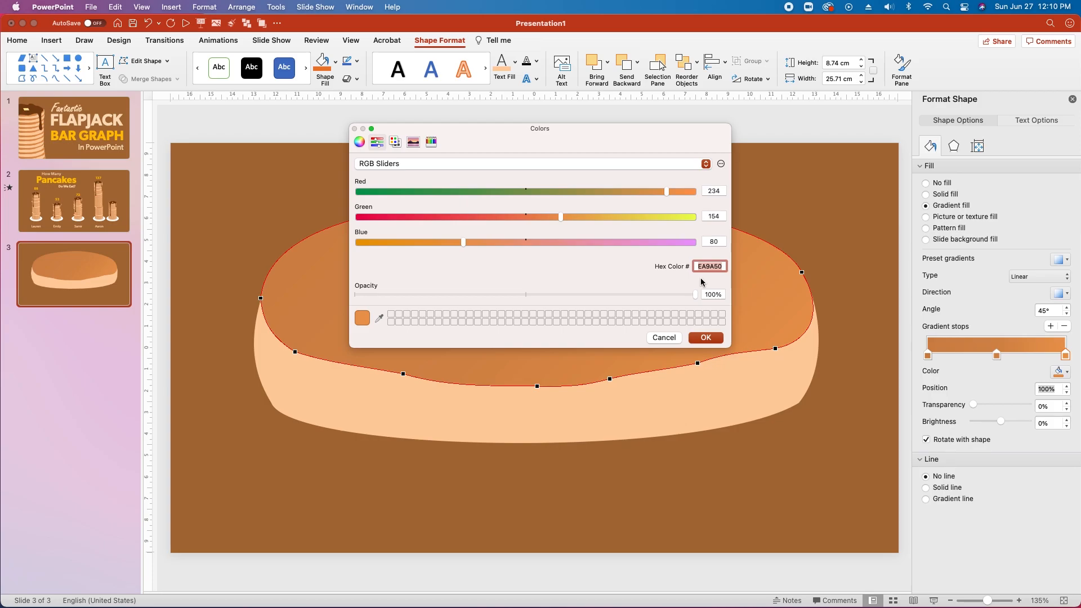
left_click(705, 337)
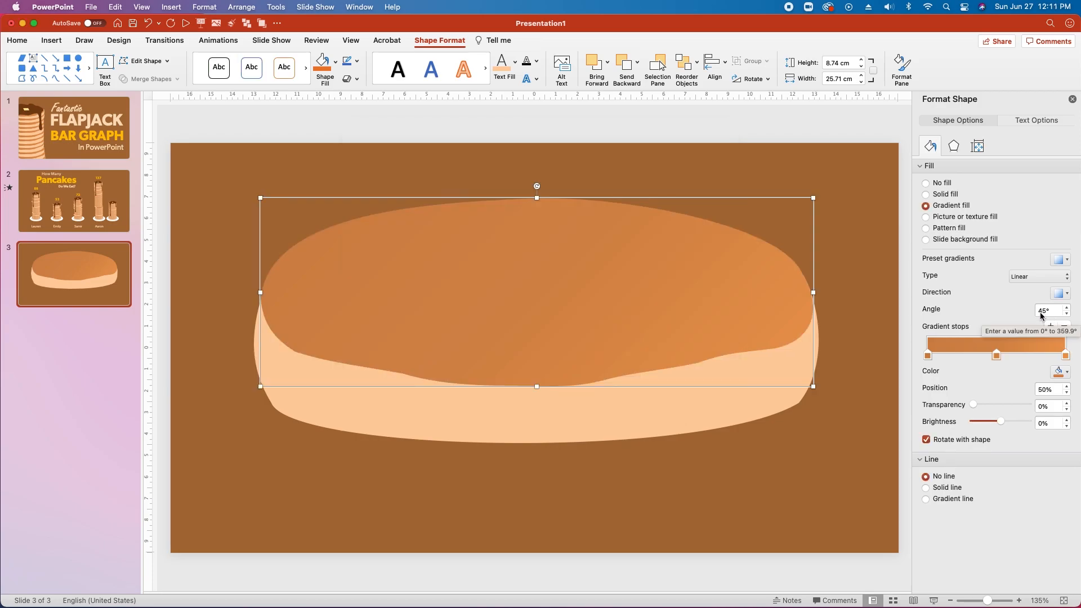
left_click(783, 407)
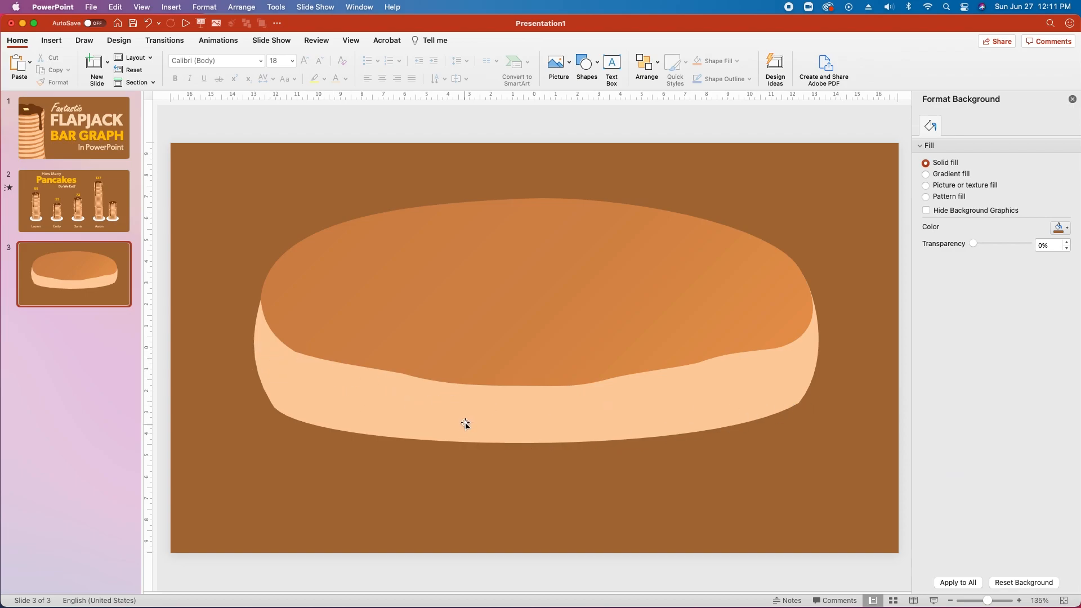
Shorten the peach base to about 7.12 cm and add a point on its bottom edge.
left_click(447, 407)
left_click_drag(537, 443, 536, 417)
right_click(567, 414)
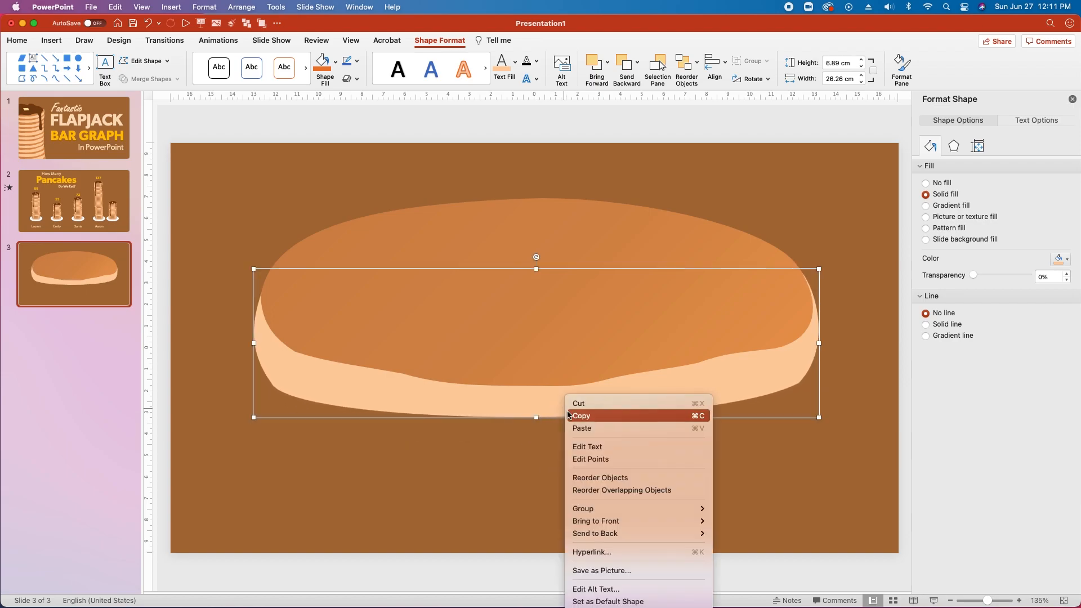
left_click(574, 459)
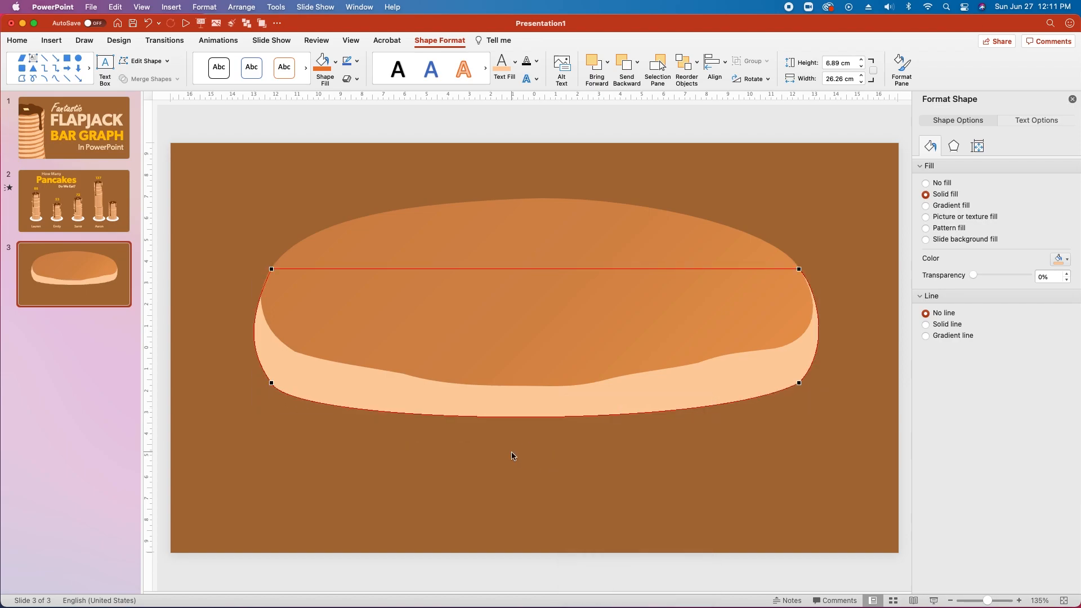
right_click(534, 418)
left_click(557, 424)
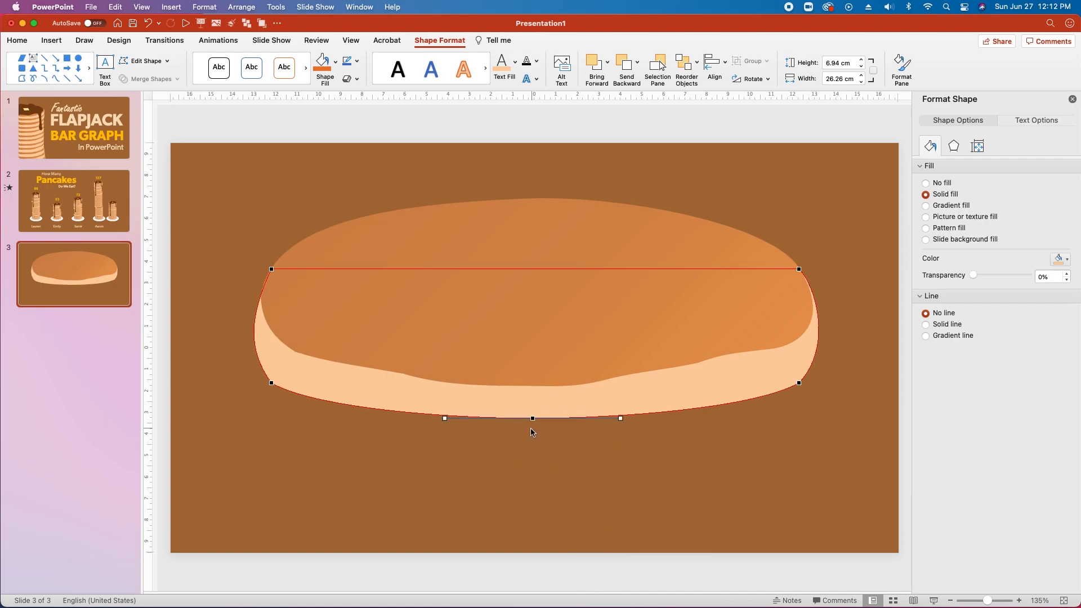
Smooth the bottom curve with the new point's handles and adjust the bottom-right corner.
left_click_drag(533, 419, 532, 433)
left_click_drag(443, 434, 403, 431)
left_click_drag(620, 434, 657, 433)
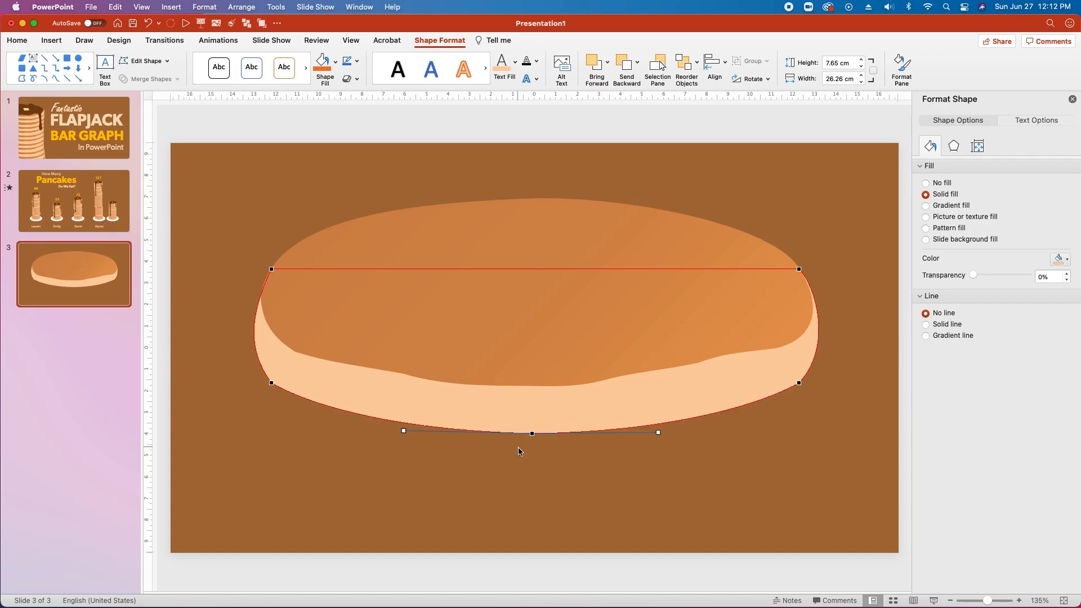
left_click_drag(529, 433, 526, 422)
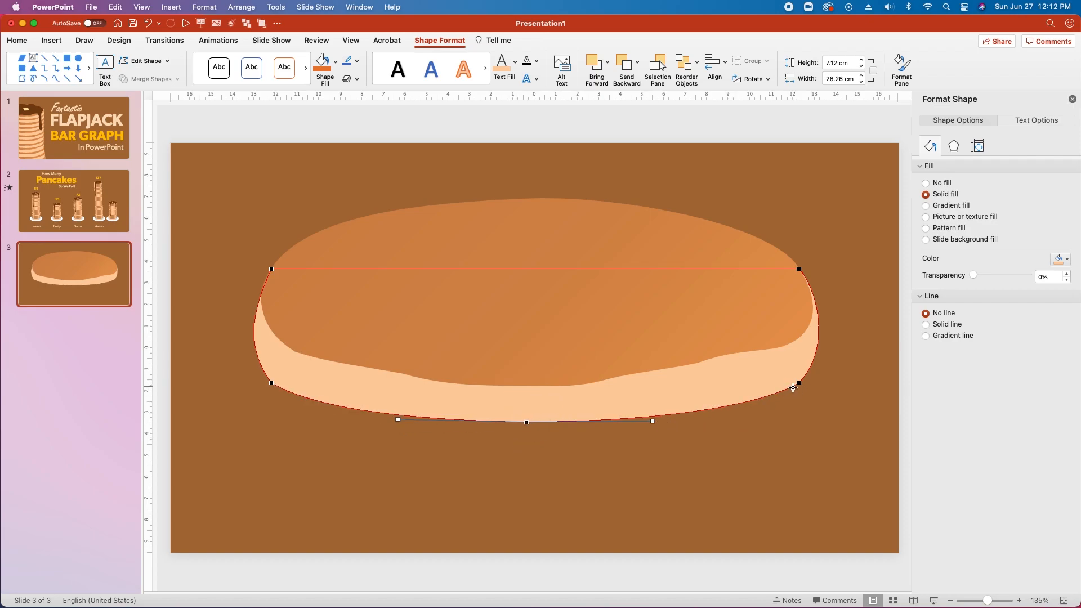
left_click_drag(800, 384, 820, 345)
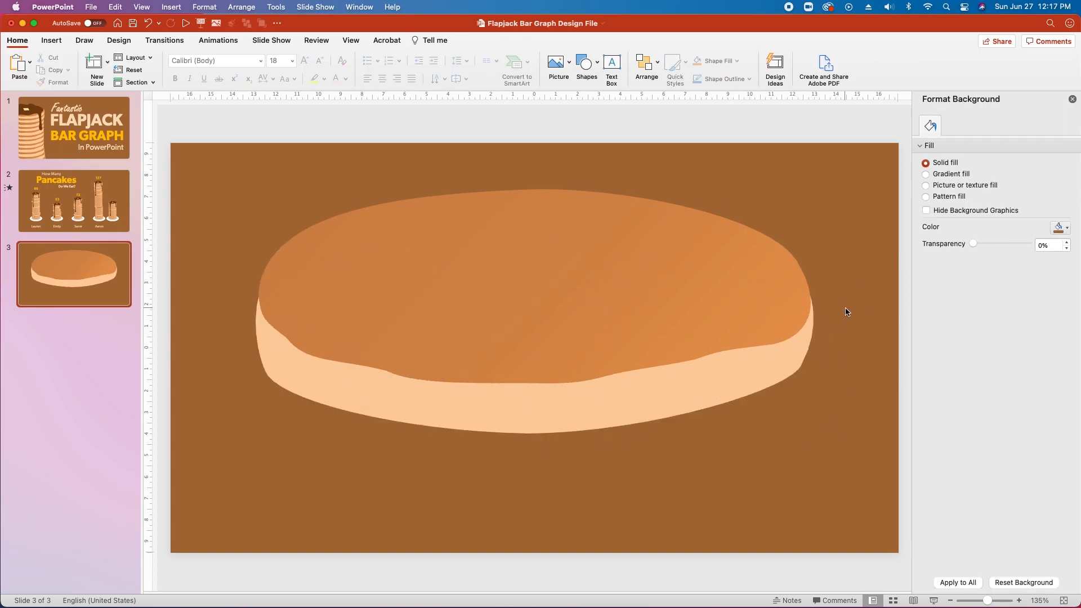
Group the orange top with the peach base and scale the group to about 2.5 × 1.09 cm.
left_click(472, 278)
left_click(442, 399, "shift")
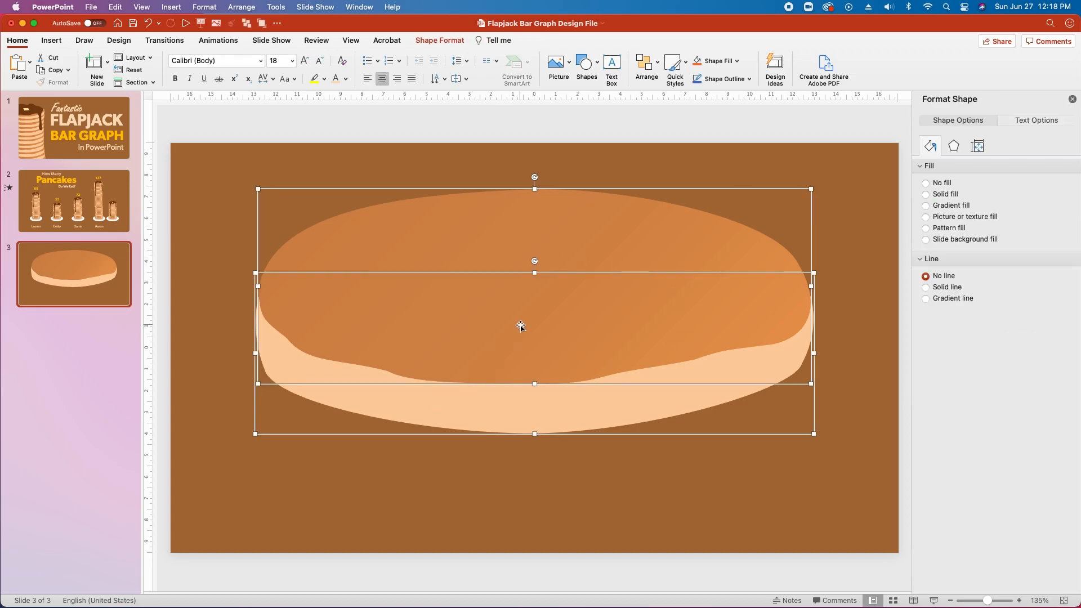
key("super+alt+g")
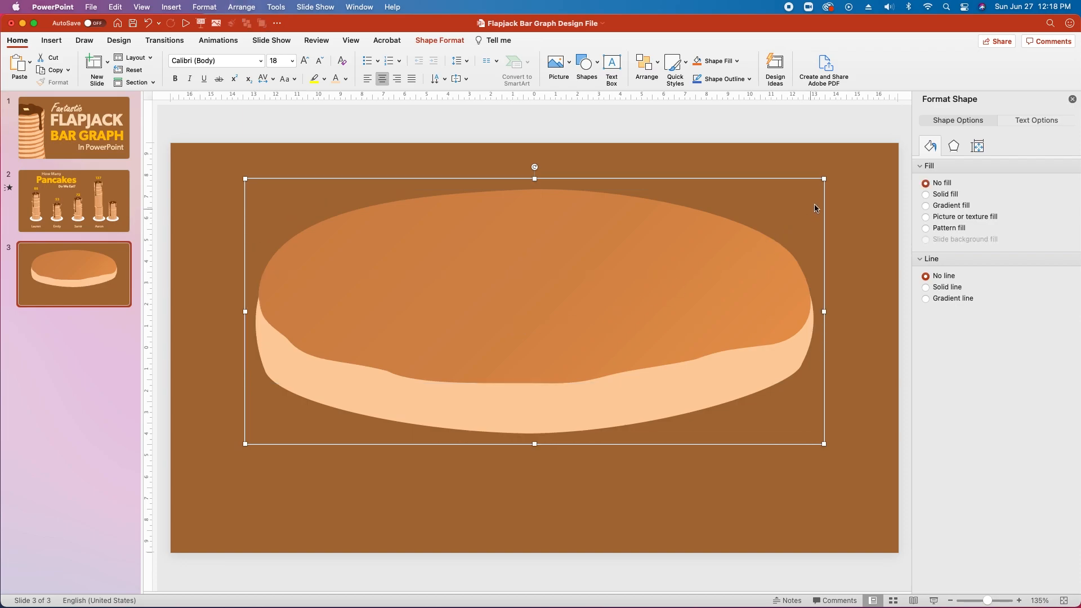
left_click_drag(823, 180, 311, 416)
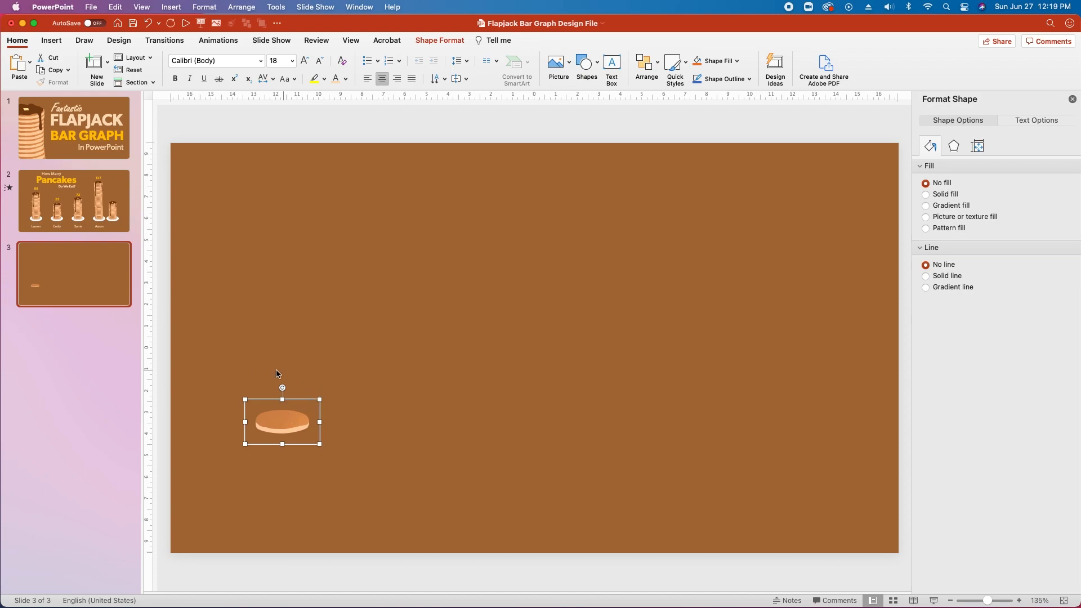
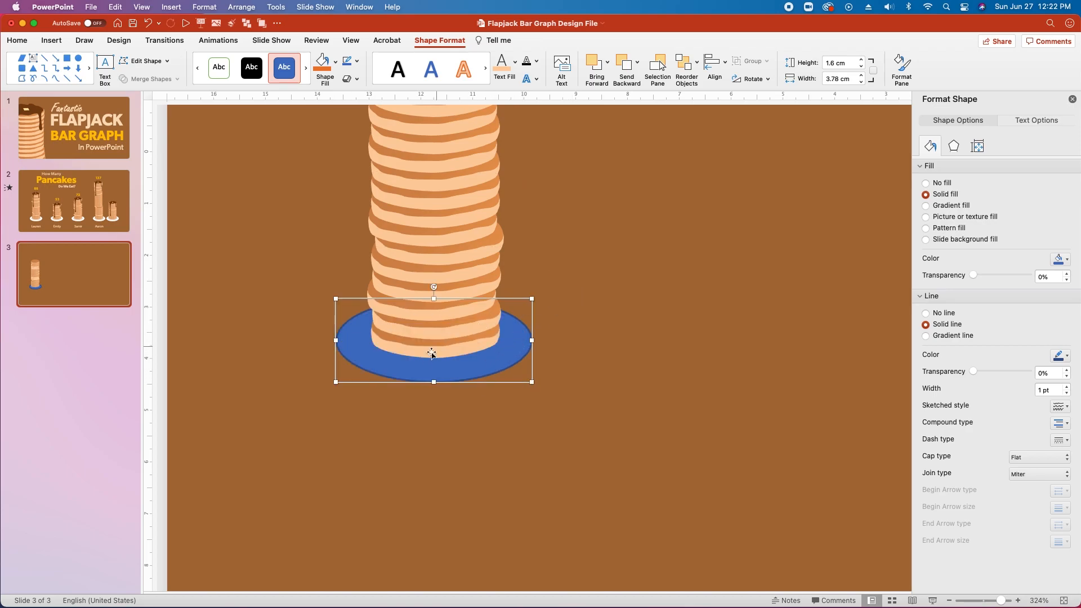
Remove the plate's outline and fill it white.
left_click(927, 313)
left_click(1066, 261)
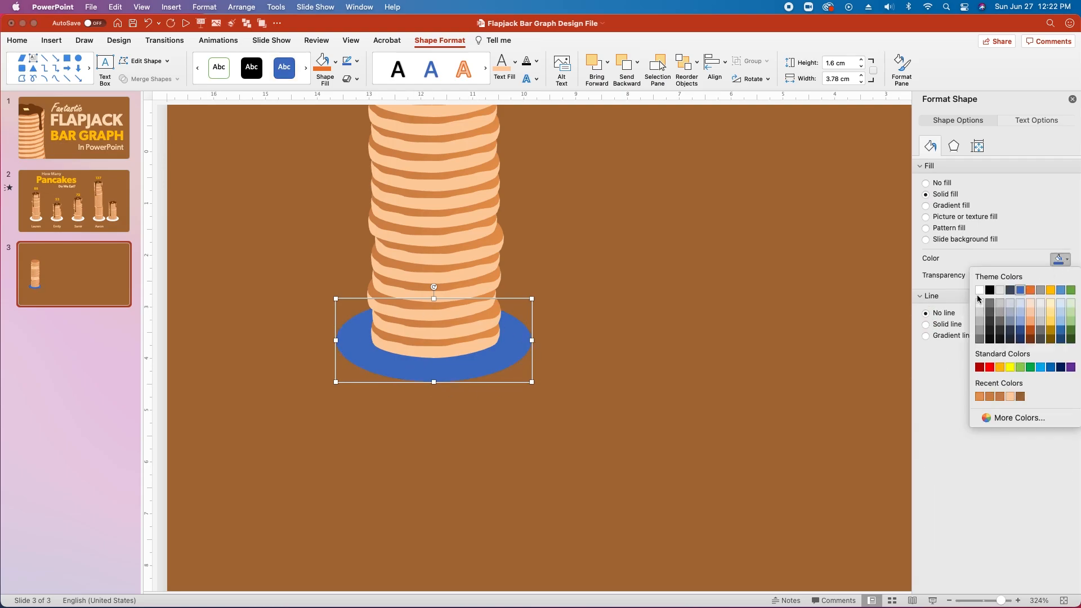
left_click(975, 294)
Duplicate the plate, make the copy light grey and shrink it inside the white plate.
key("super+d")
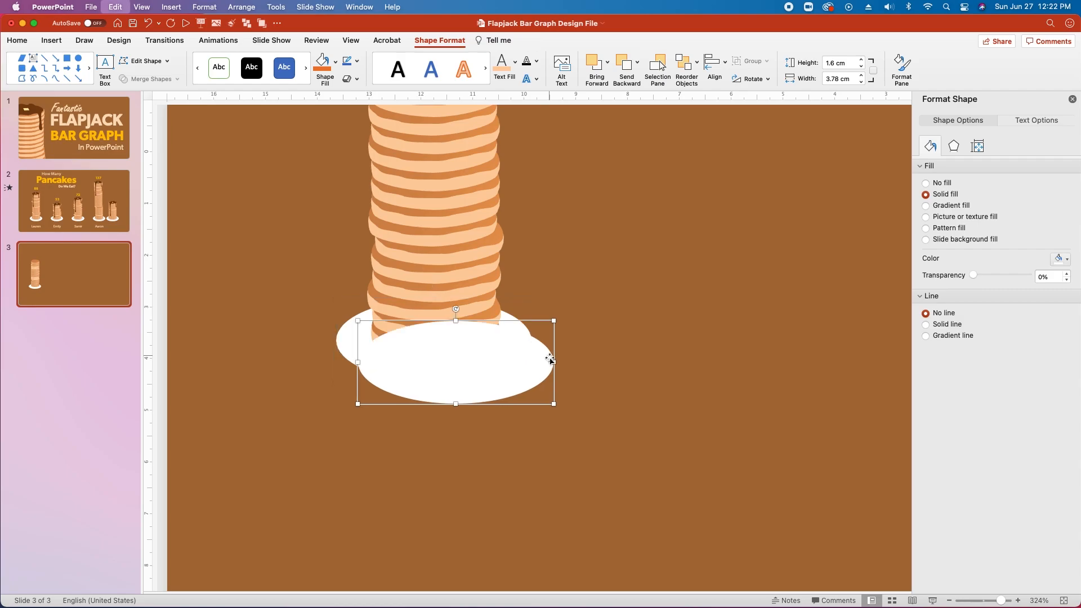
left_click_drag(516, 388, 499, 358)
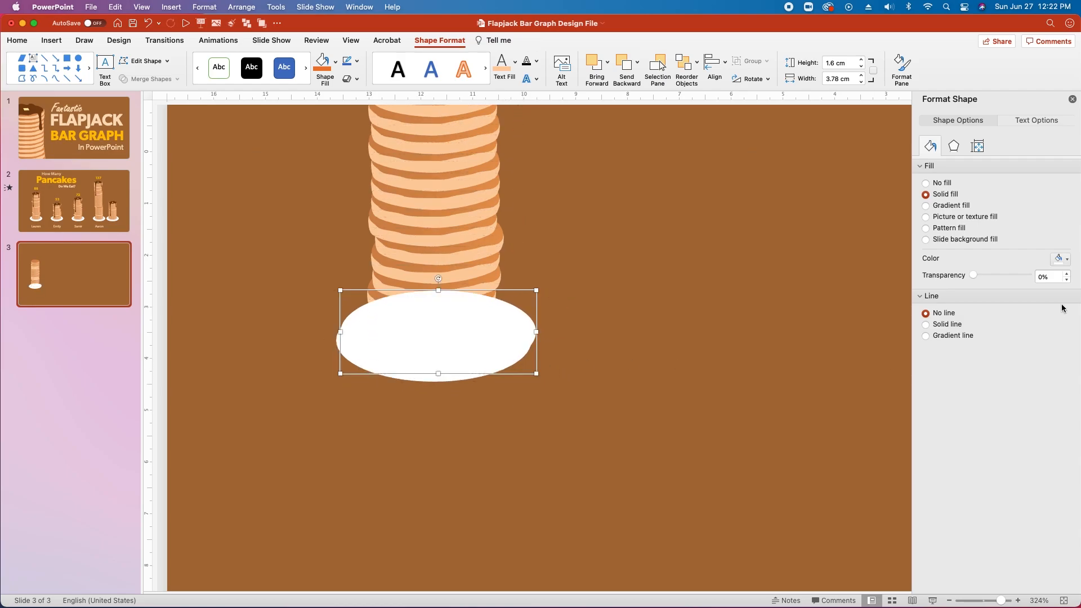
left_click(1061, 259)
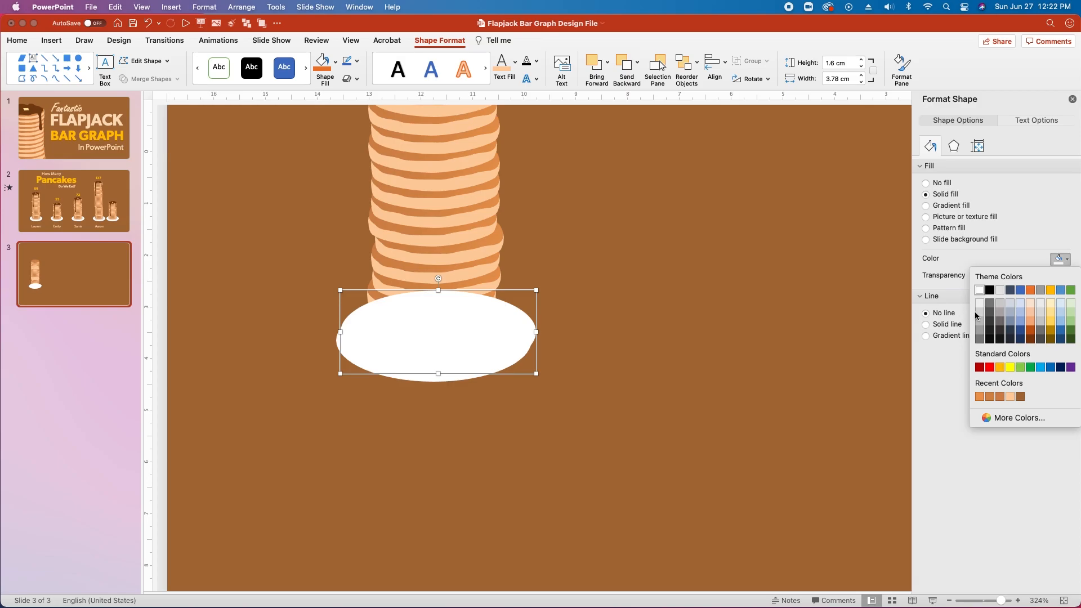
left_click(981, 313)
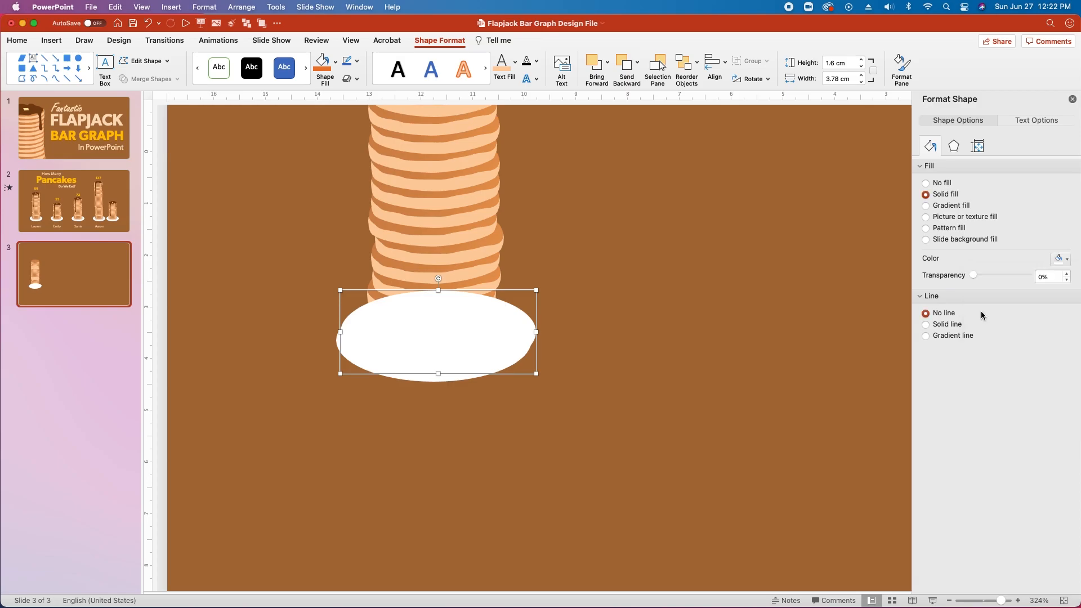
left_click_drag(481, 361, 455, 350)
left_click_drag(531, 298, 463, 345)
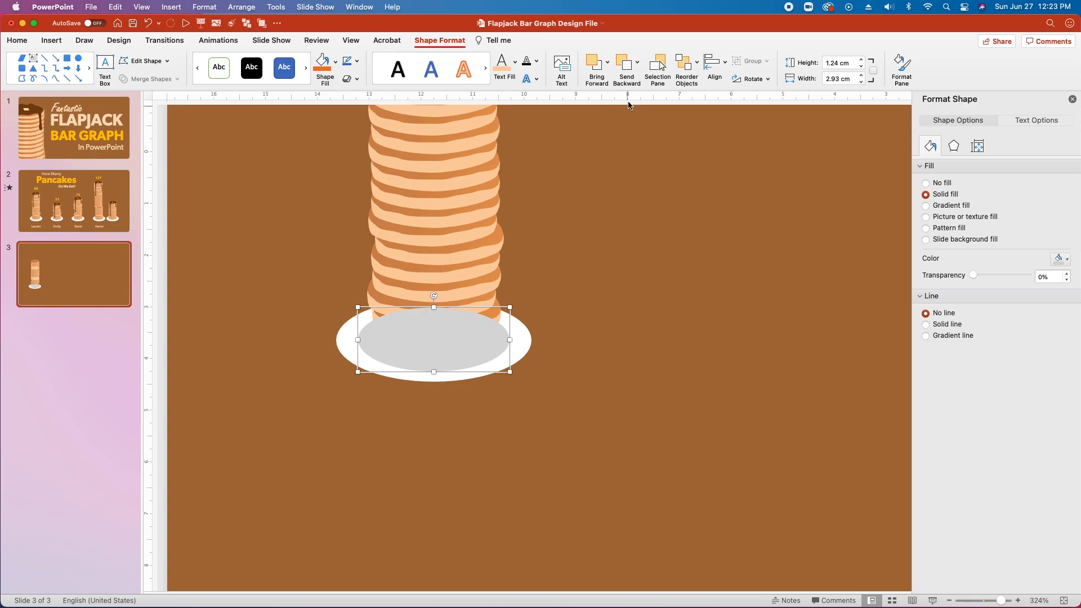
Layer the grey oval just above the white plate, then shrink it slightly and nudge it up.
left_click(637, 62)
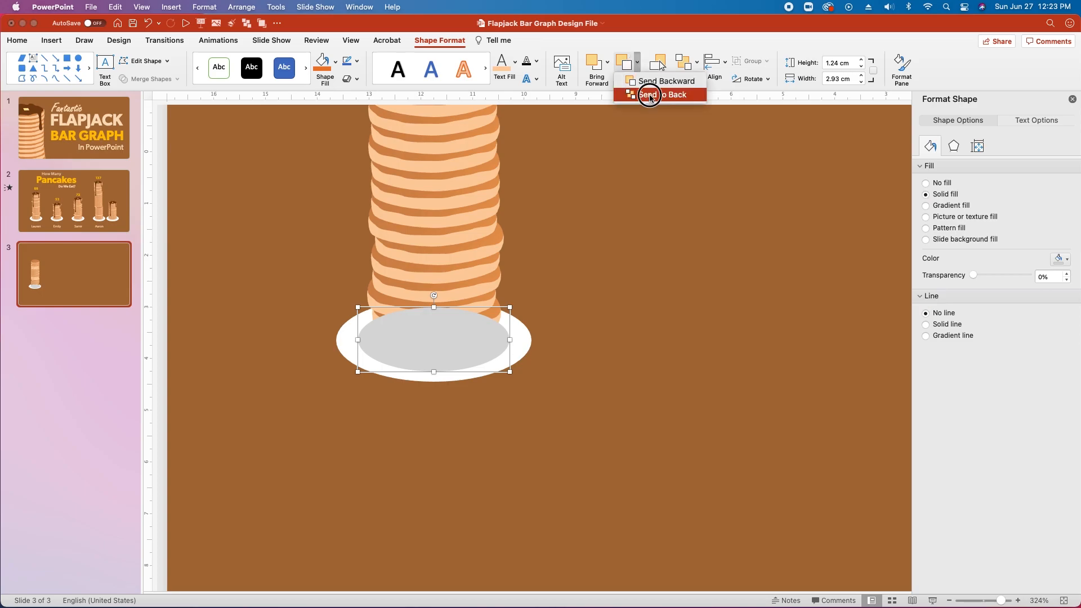
left_click(647, 94)
left_click(608, 62)
left_click(627, 81)
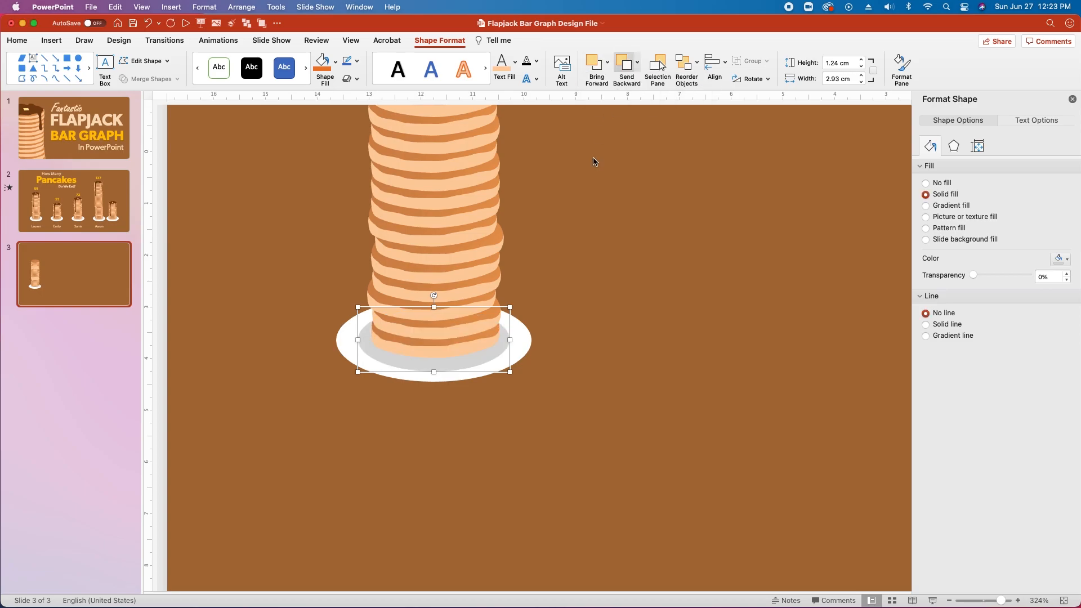
left_click_drag(358, 371, 360, 367)
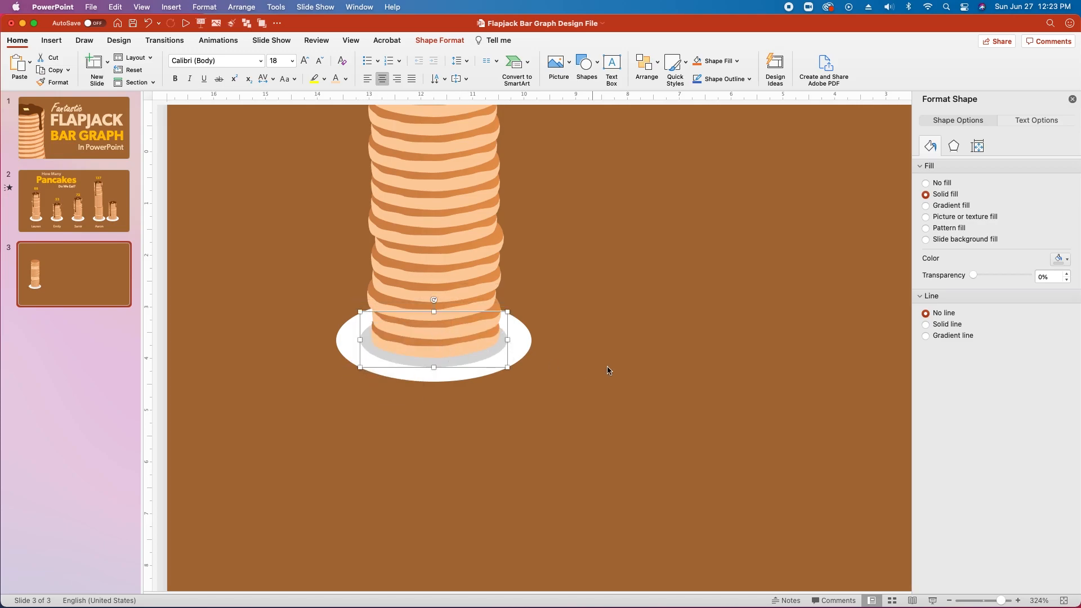
key("Up")
Group the grey inner oval and the white plate together.
left_click(599, 369)
left_click(444, 363)
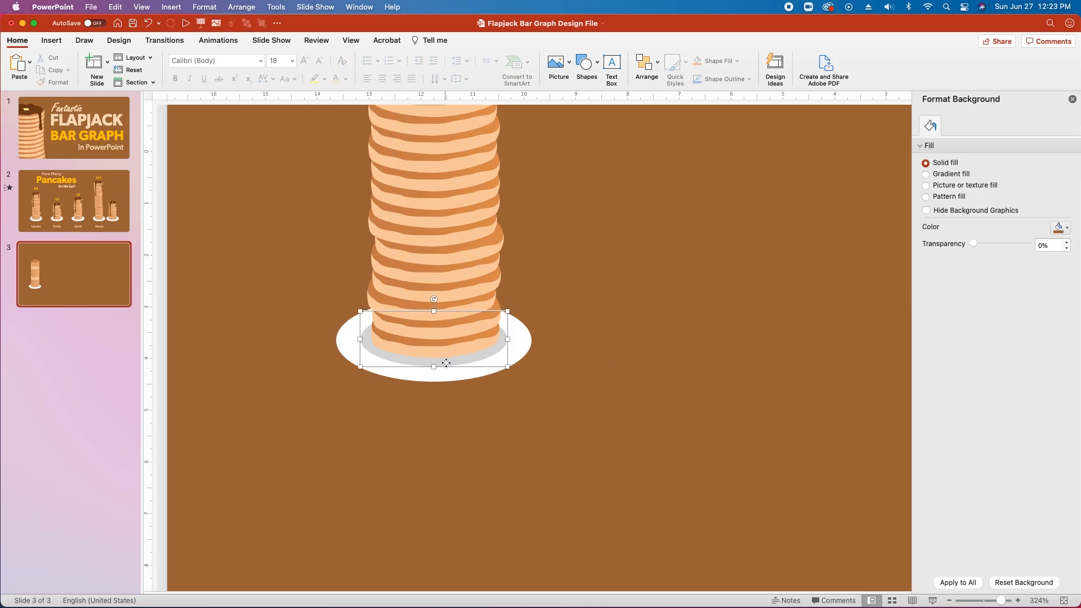
left_click(440, 381, "shift")
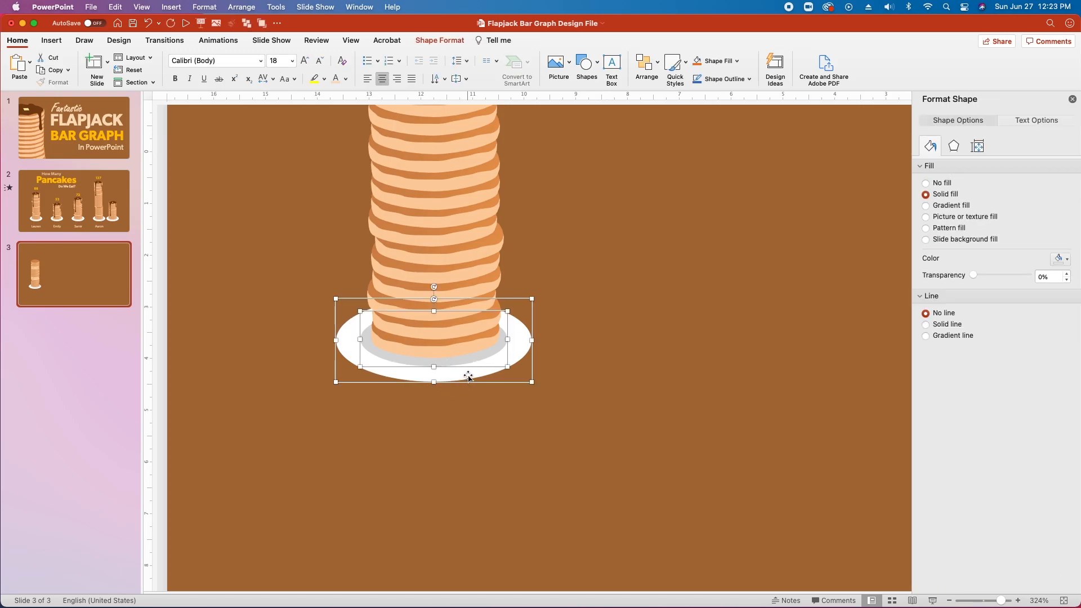
key("alt+super+g")
Save the presentation and clear the selection.
key("super+s")
left_click(606, 324)
scroll(525, 289, "down", 2)
scroll(523, 291, "up", 1)
scroll(523, 290, "up", 5)
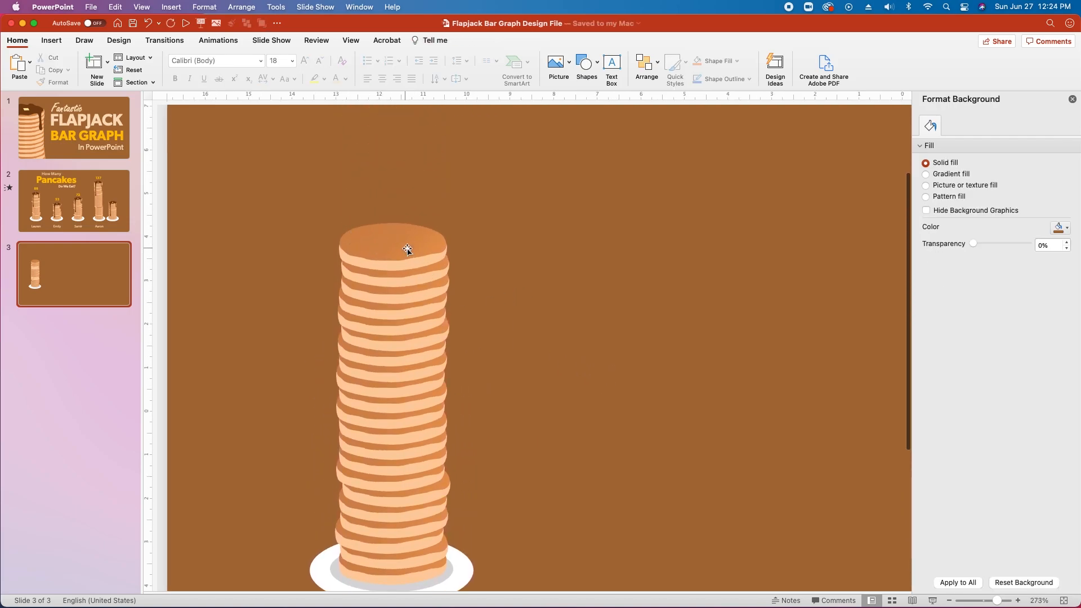
scroll(363, 209, "up", 5)
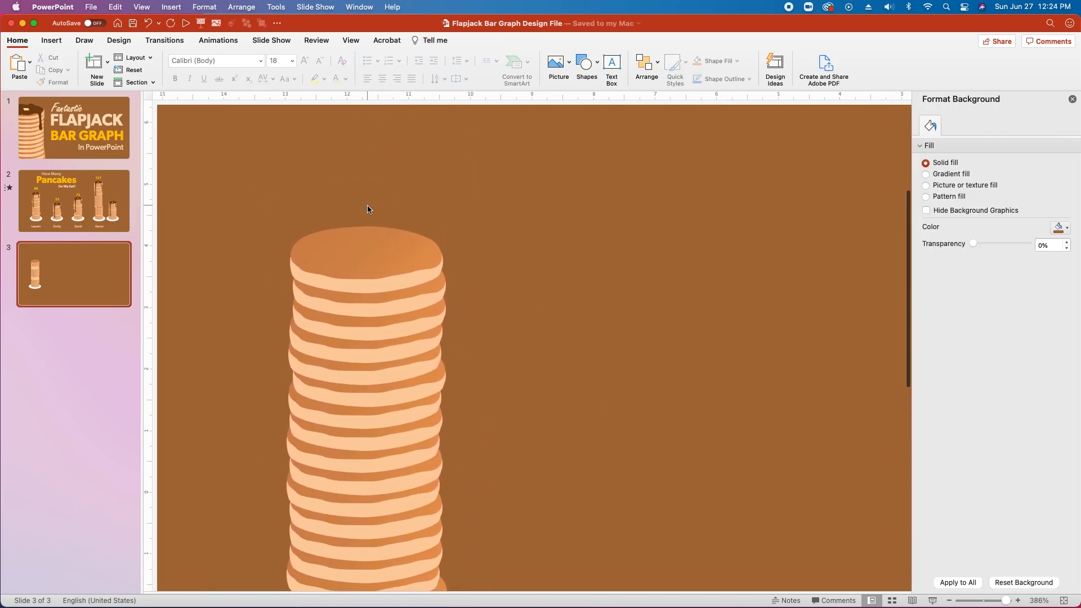
scroll(340, 252, "left", 3)
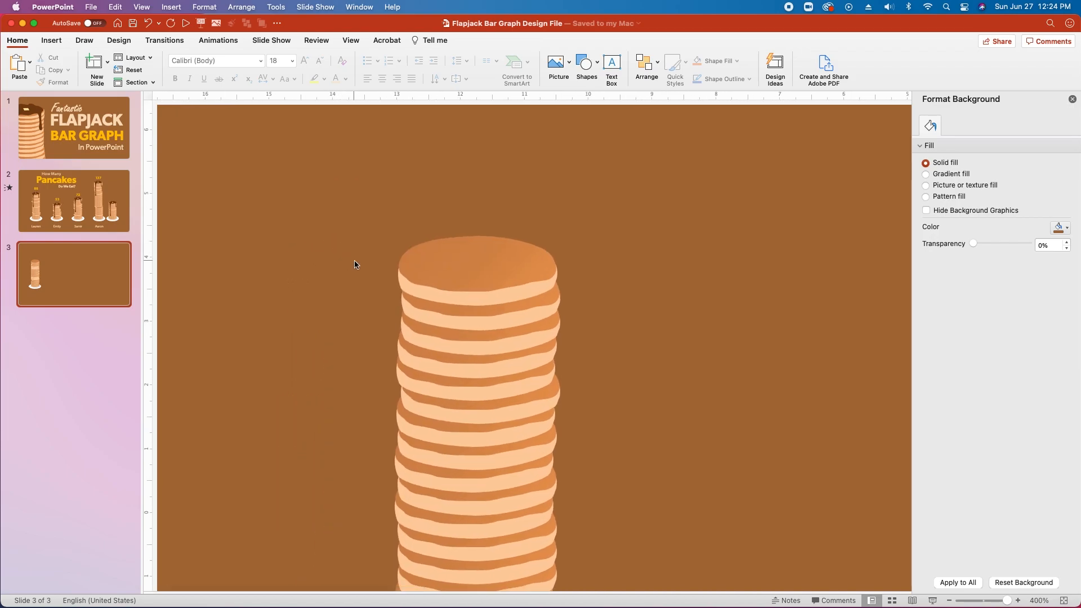
With the Curve tool, outline the drizzle across the top pancake and down the left drip.
left_click(597, 66)
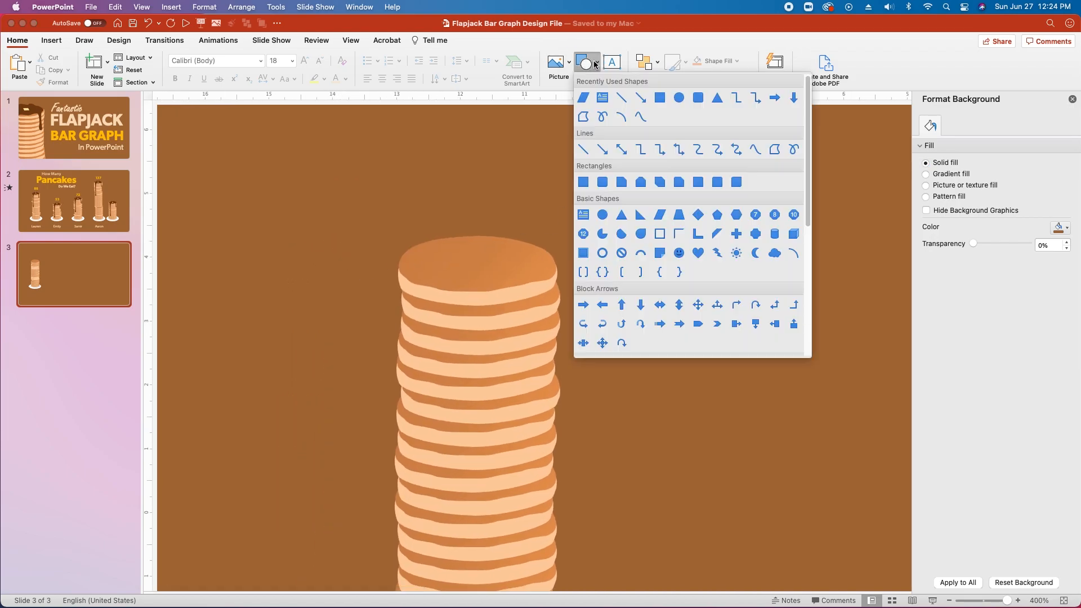
left_click(755, 149)
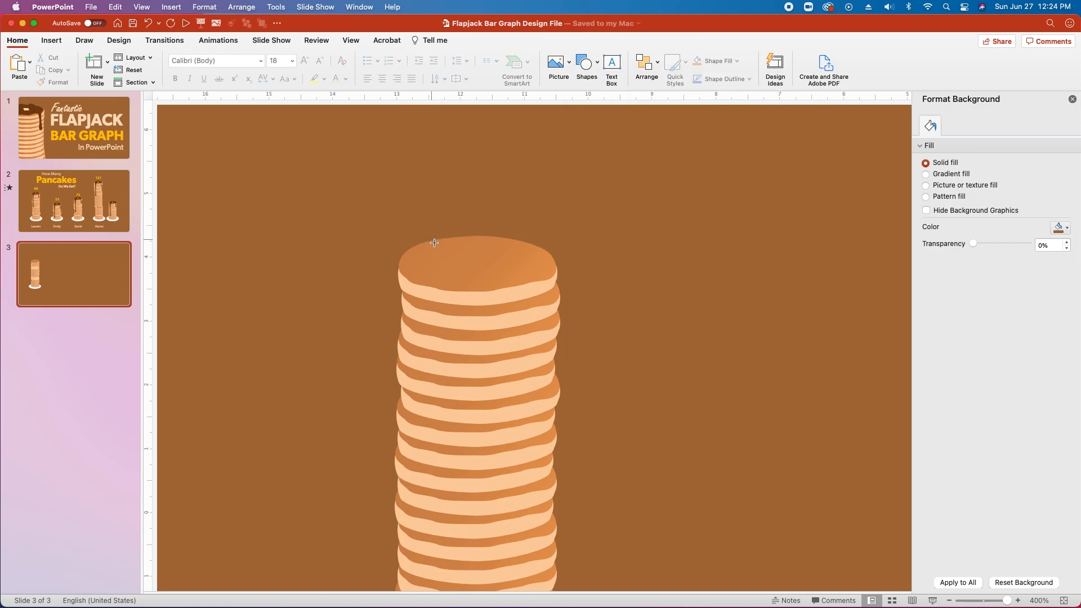
left_click(438, 253)
left_click(421, 262)
left_click(425, 295)
left_click(421, 401)
left_click(426, 416)
left_click(436, 345)
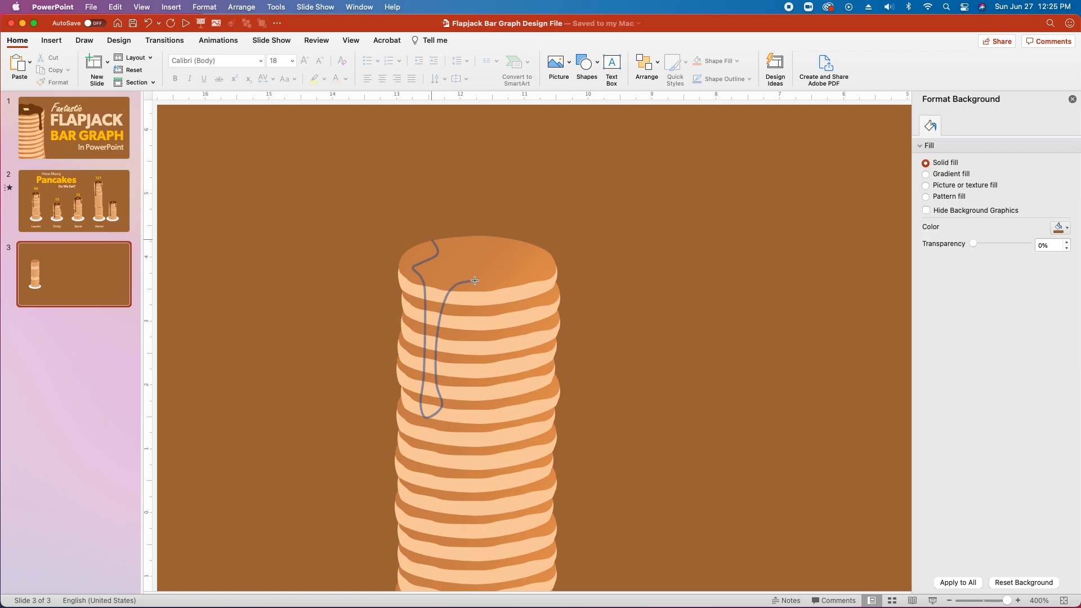
Trace the right drip and the top edge, closing the syrup shape at its start.
left_click(502, 281)
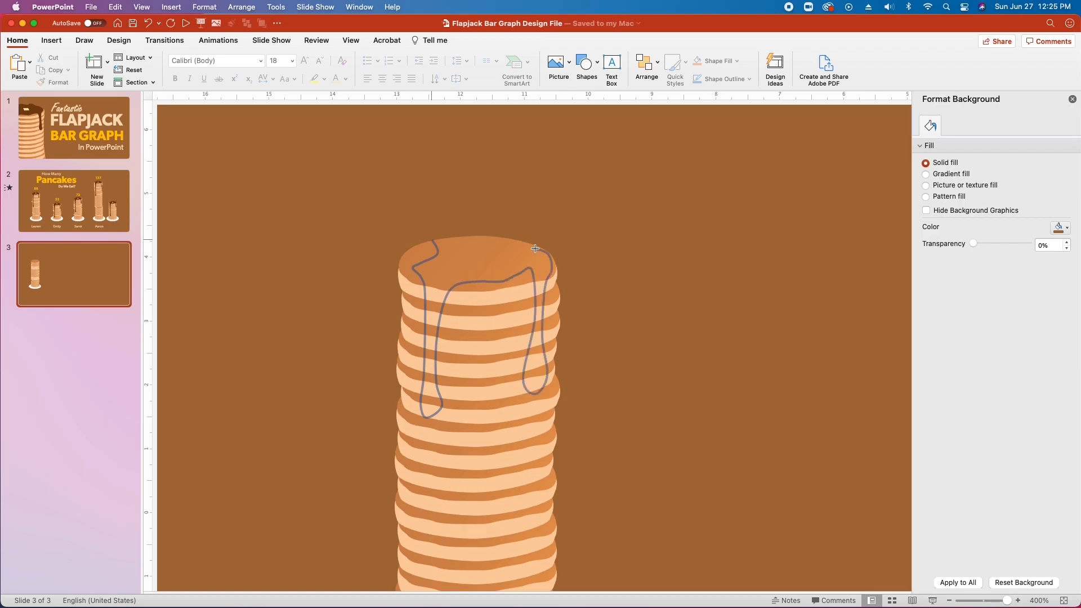
left_click(515, 241)
left_click(495, 242)
left_click(471, 237)
left_click(450, 235)
left_click(439, 238)
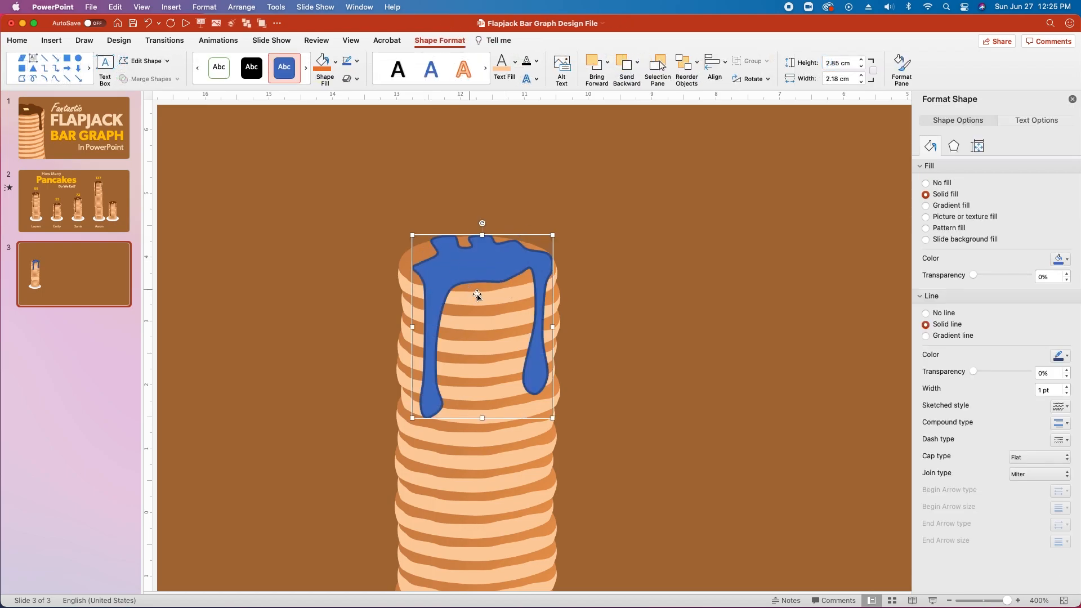
Remove the drizzle's outline and fill it dark brown 7b410f.
left_click(925, 313)
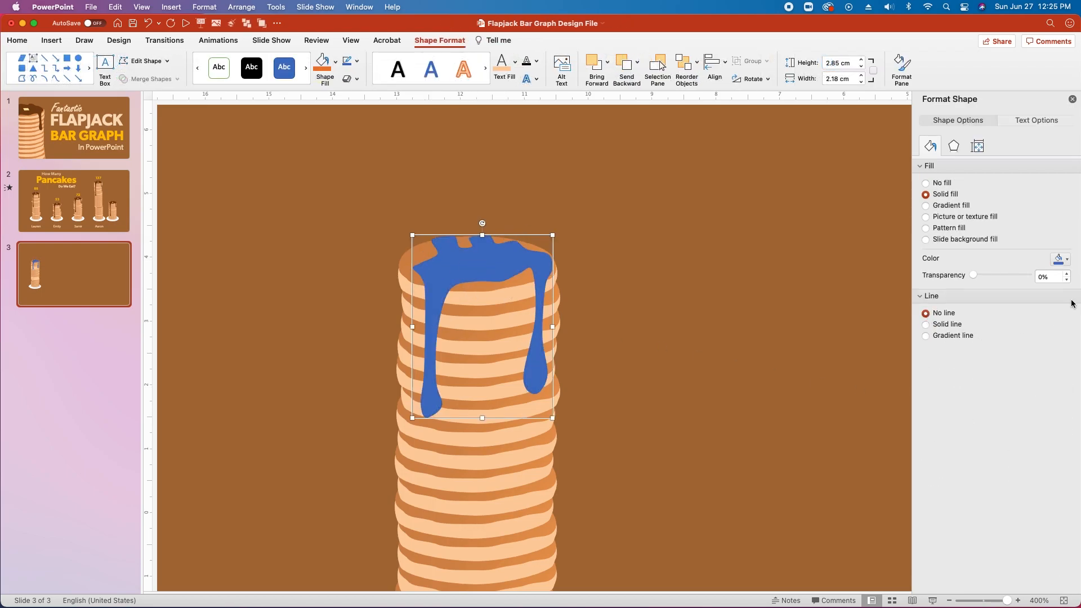
left_click(1062, 259)
left_click(1016, 418)
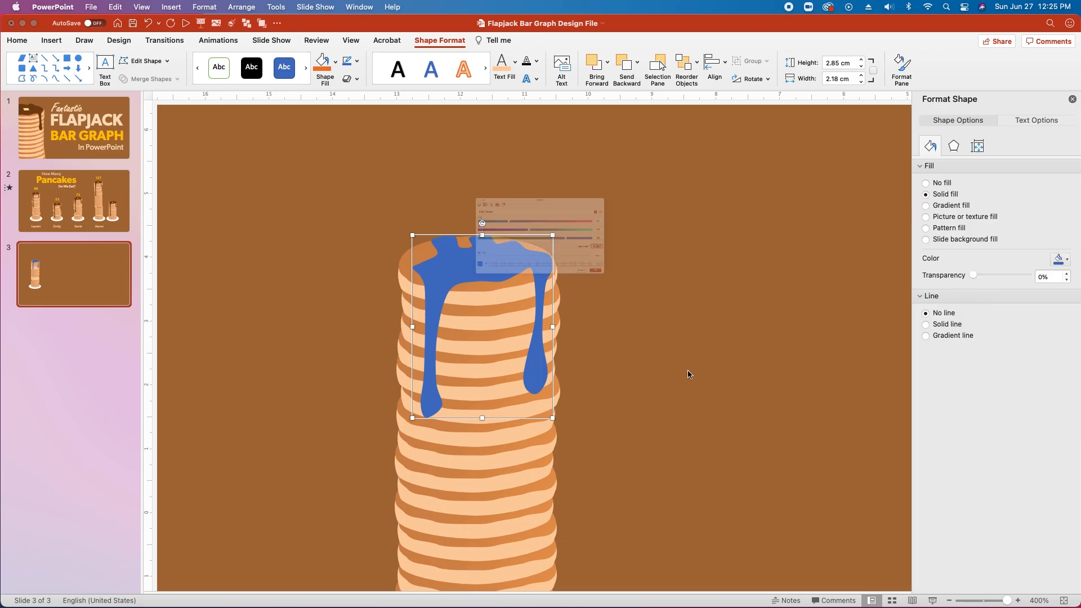
type("7b4")
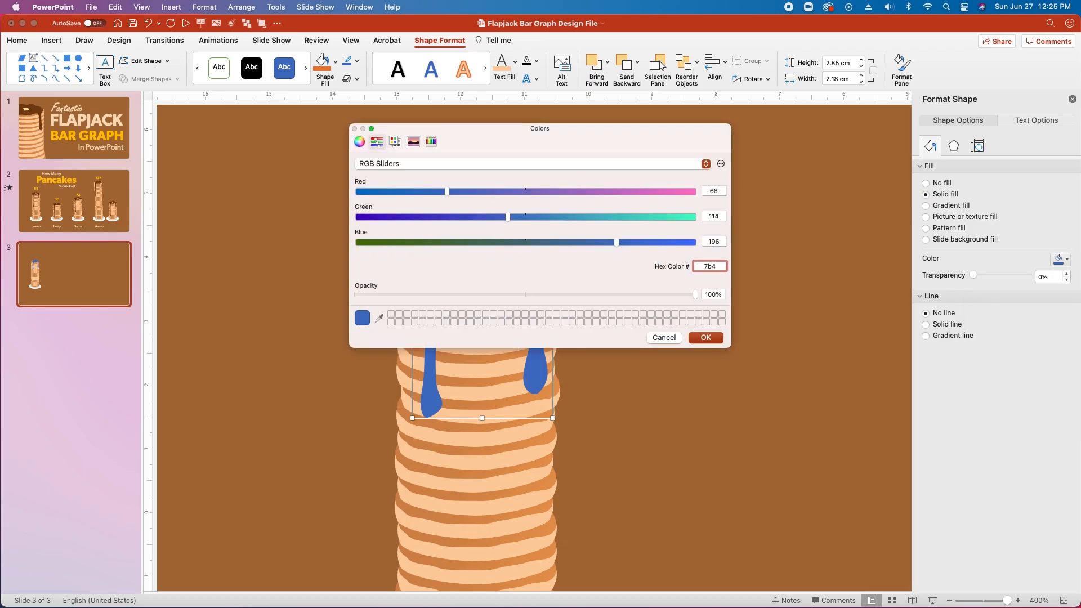
type("10f")
key("Return")
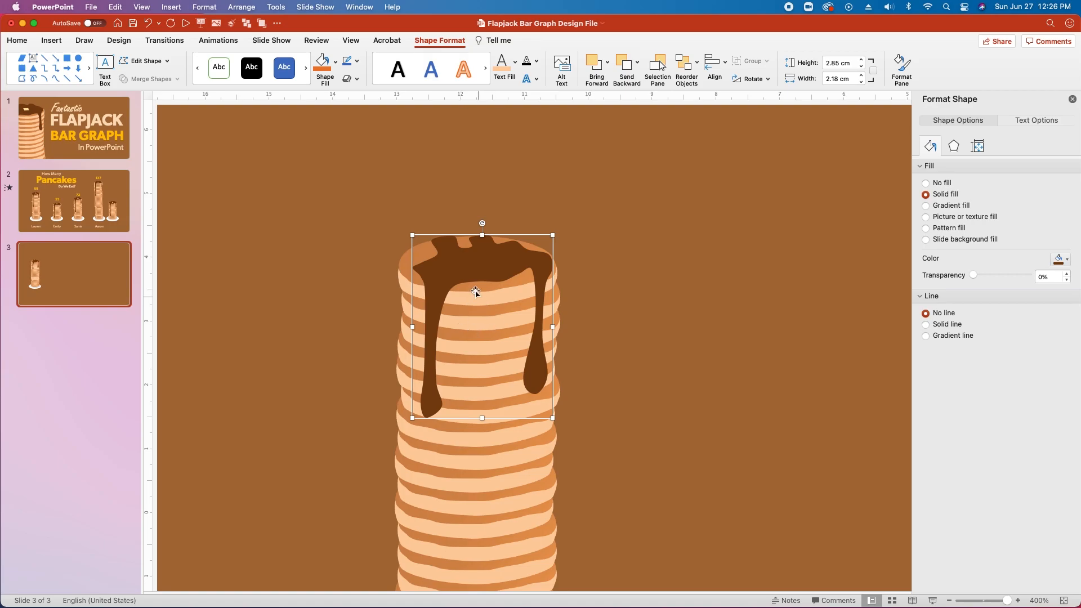
Edit the syrup's points, adding a new point on the left drip.
right_click(461, 257)
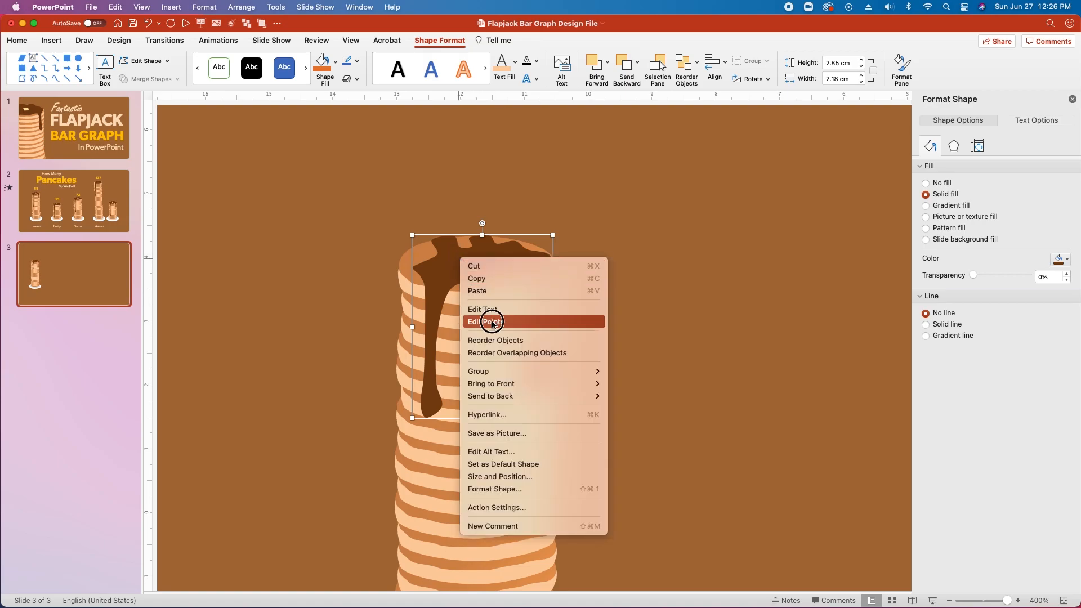
left_click(492, 323)
left_click(441, 403)
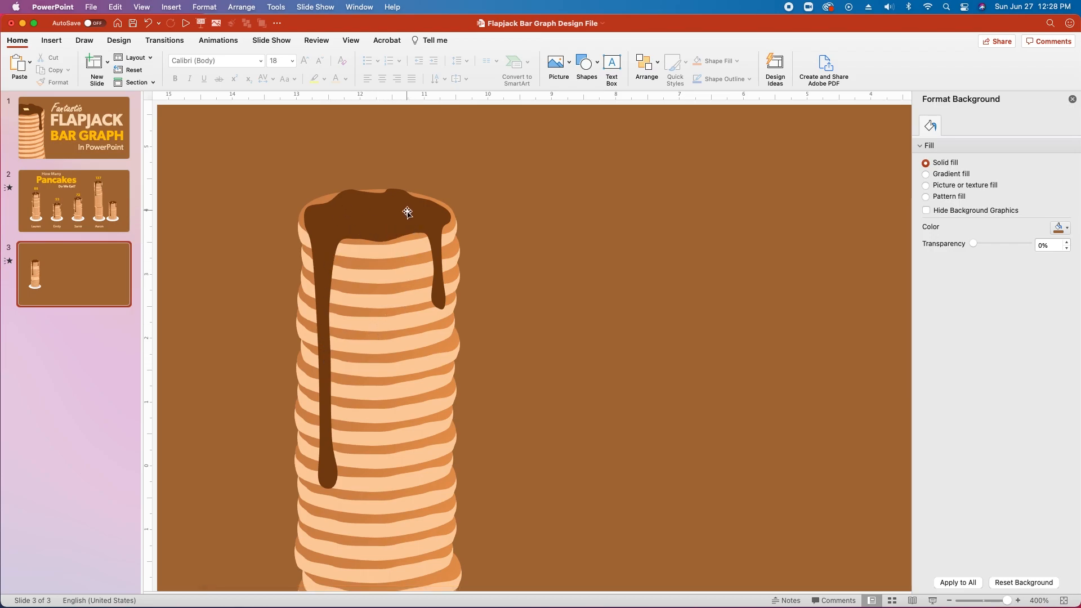
Draw a small shape on the syrup with no outline and light yellow ffe599 fill.
left_click(585, 61)
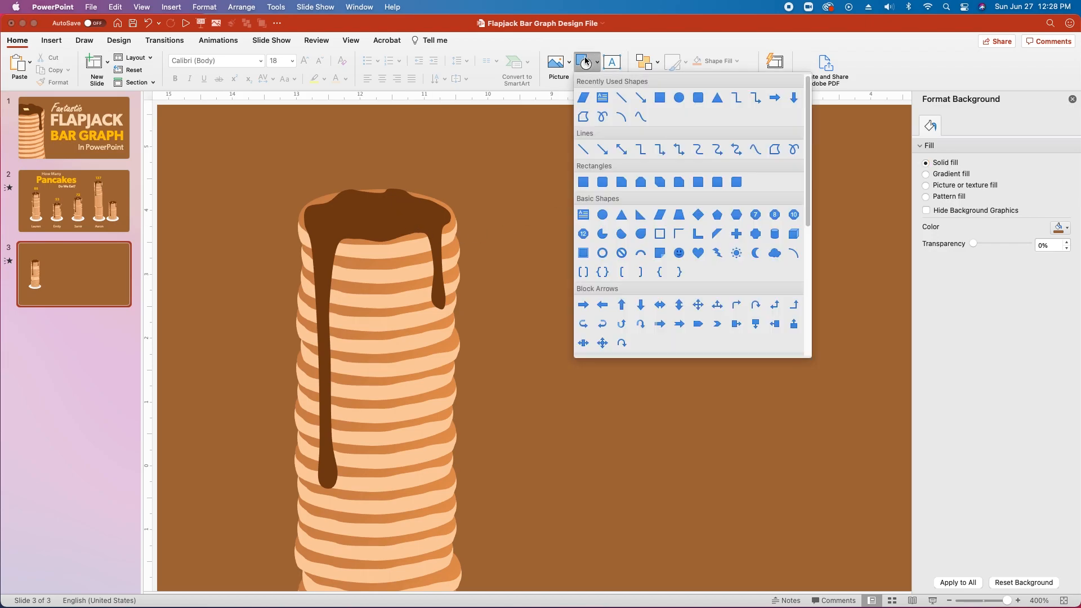
left_click(660, 214)
left_click_drag(365, 210, 393, 227)
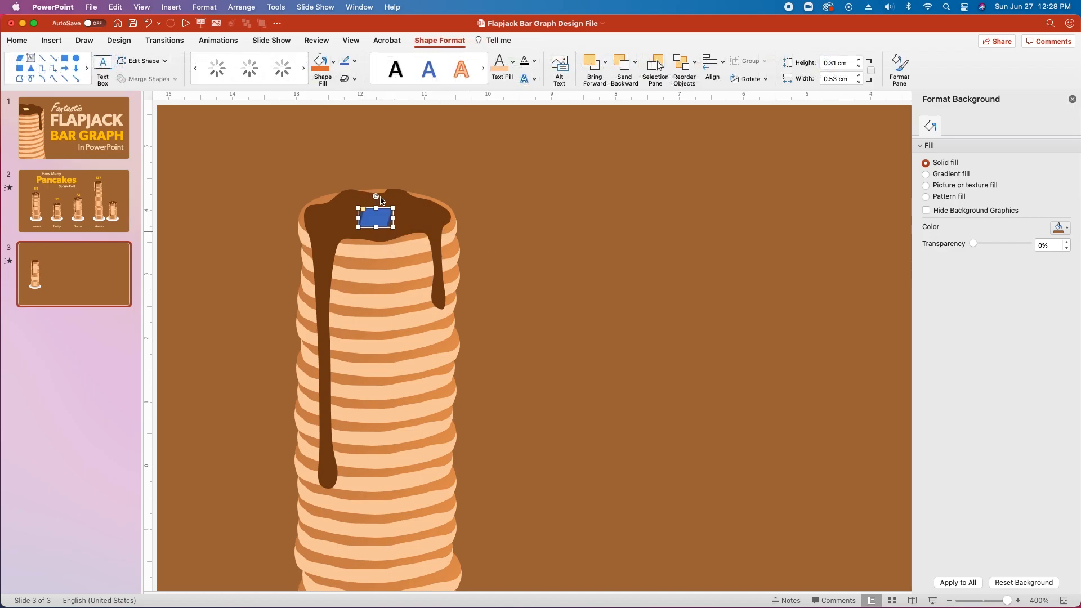
left_click(926, 313)
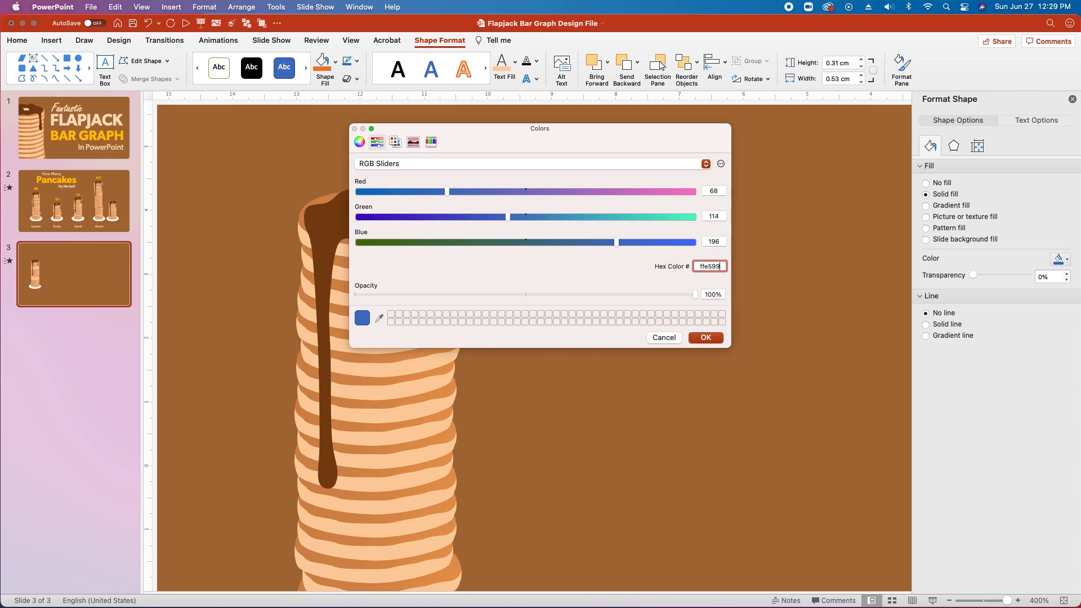
key("Return")
Tilt and flatten the butter into a thin slanted pat on the syrup.
mouse_move(393, 217)
left_mouse_down()
mouse_move(374, 218)
mouse_move(365, 197)
mouse_move(342, 205)
mouse_move(341, 224)
mouse_move(374, 213)
mouse_move(384, 226)
left_mouse_up()
scroll(489, 359, "up", 5)
scroll(488, 360, "left", 4)
left_click(488, 360)
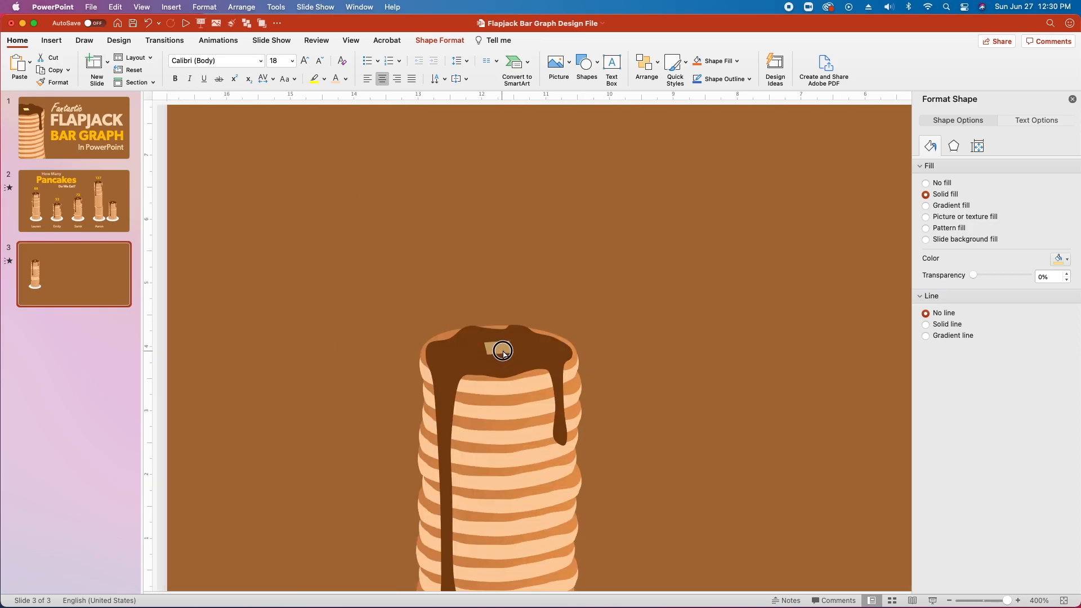
left_click_drag(488, 360, 509, 351)
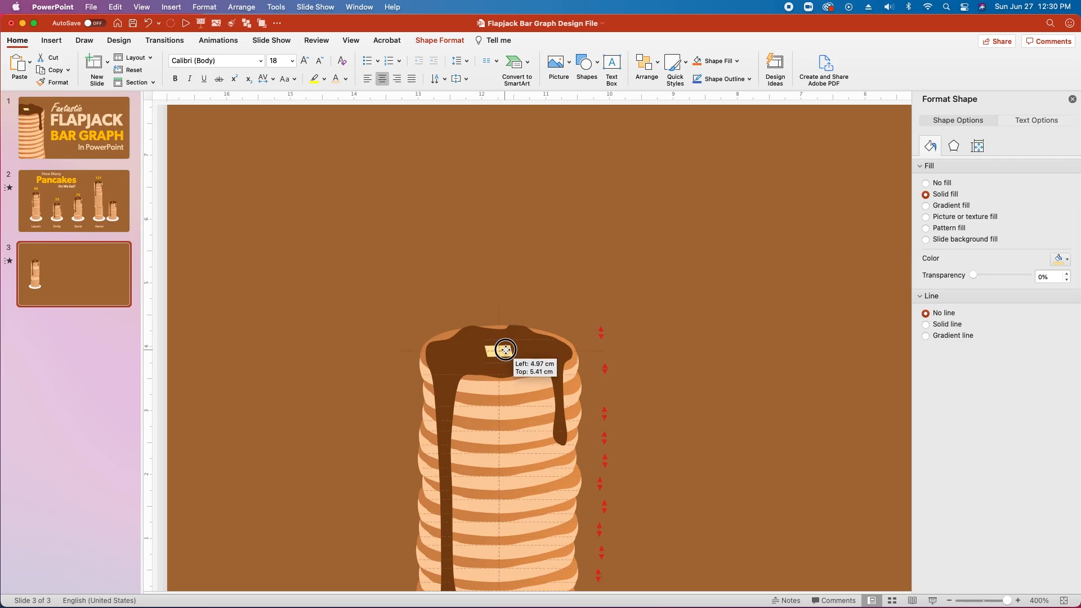
left_click(646, 322)
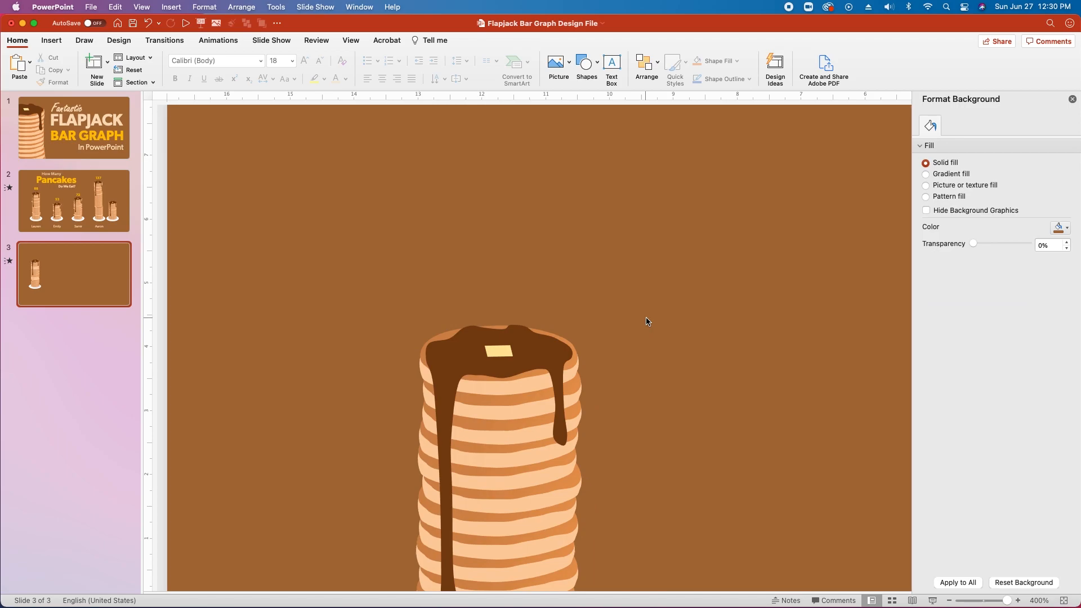
Group the butter with the syrup, then group the whole pancake stack and plate.
left_click(498, 350)
key("alt+super+g")
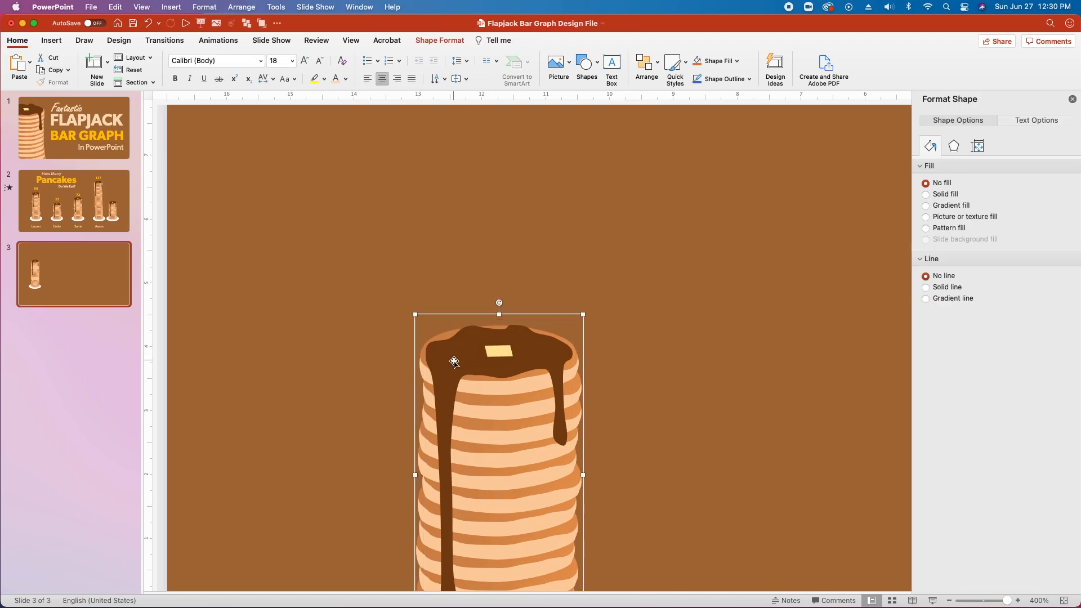
left_click(601, 289)
scroll(600, 289, "down", 5)
scroll(411, 299, "down", 3)
left_click_drag(398, 229, 308, 456)
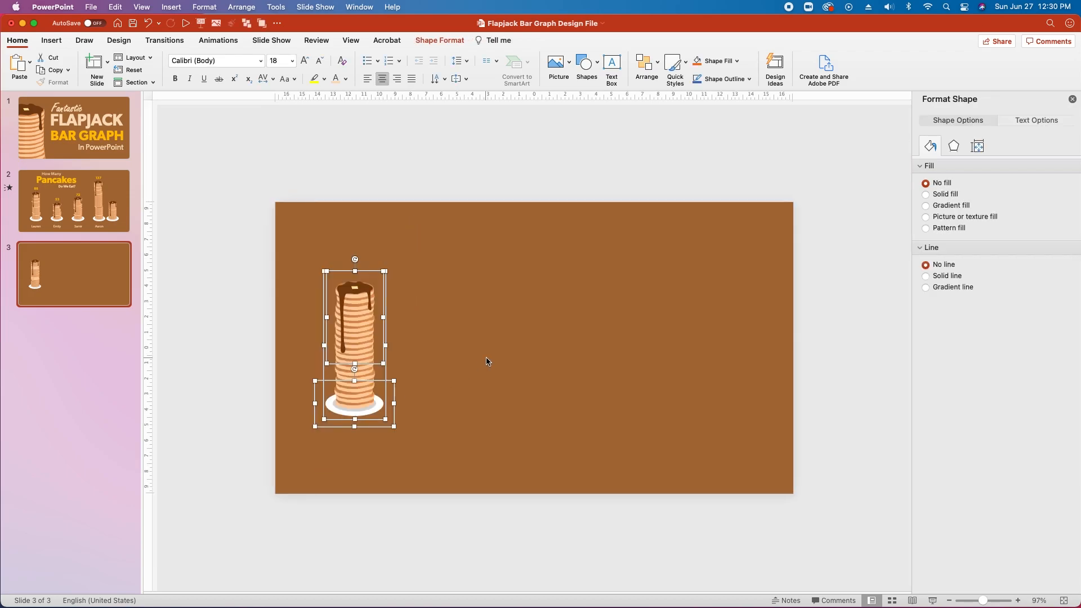
key("alt+super+g")
Copy the stack to make four, distribute them horizontally, and duplicate the fourth into a fifth.
left_click_drag(363, 330, 615, 339, "alt")
left_click_drag(289, 234, 690, 460)
left_click(443, 42)
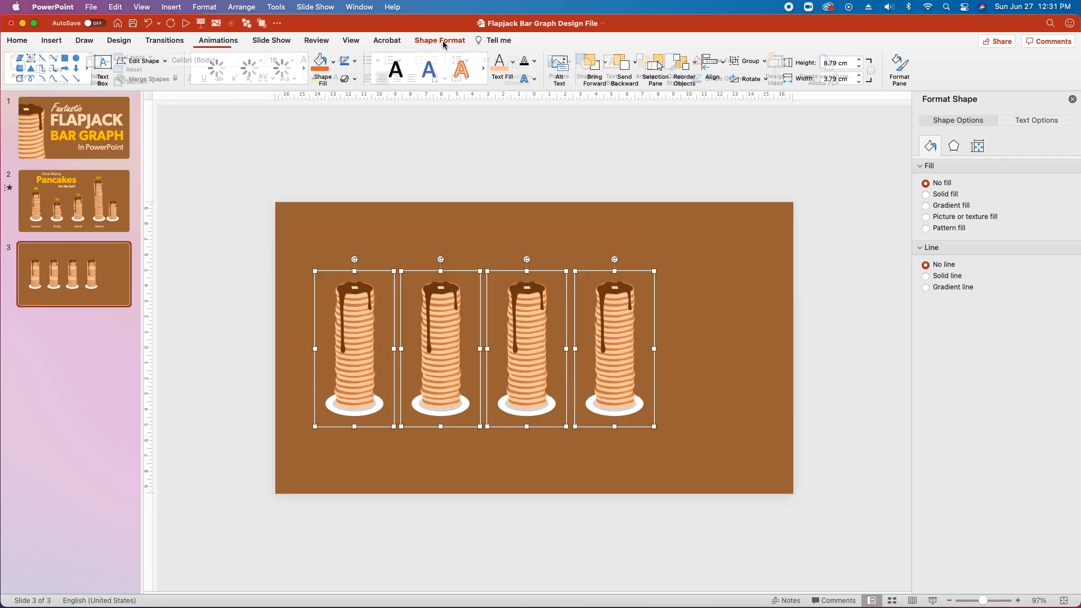
left_click(714, 61)
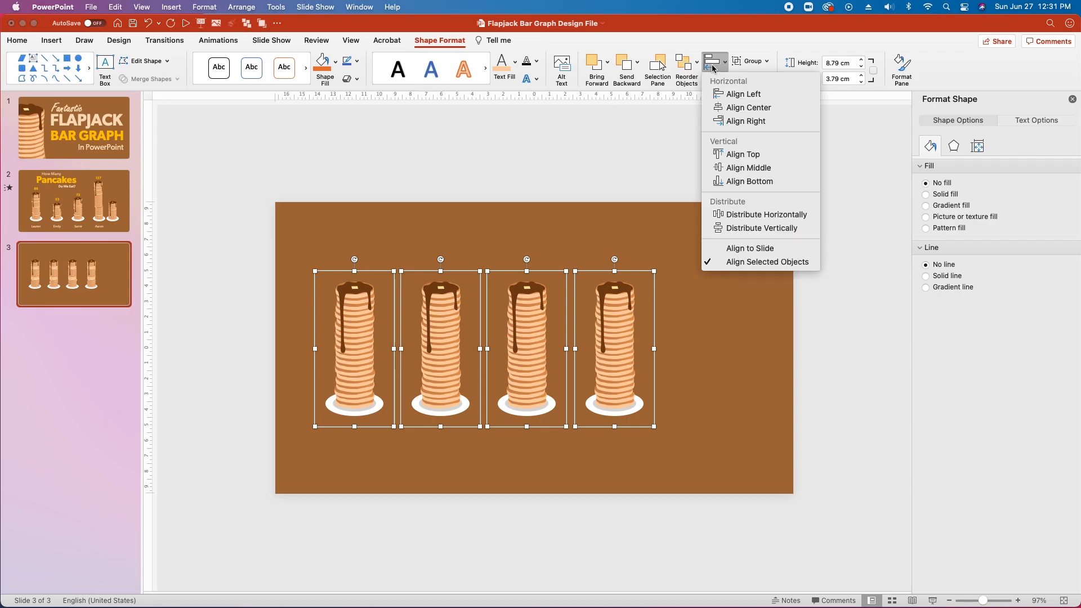
left_click(767, 214)
left_click(616, 328)
left_click_drag(623, 322, 693, 329, "alt")
Nudge the fifth stack left and group all five stacks.
key("Left")
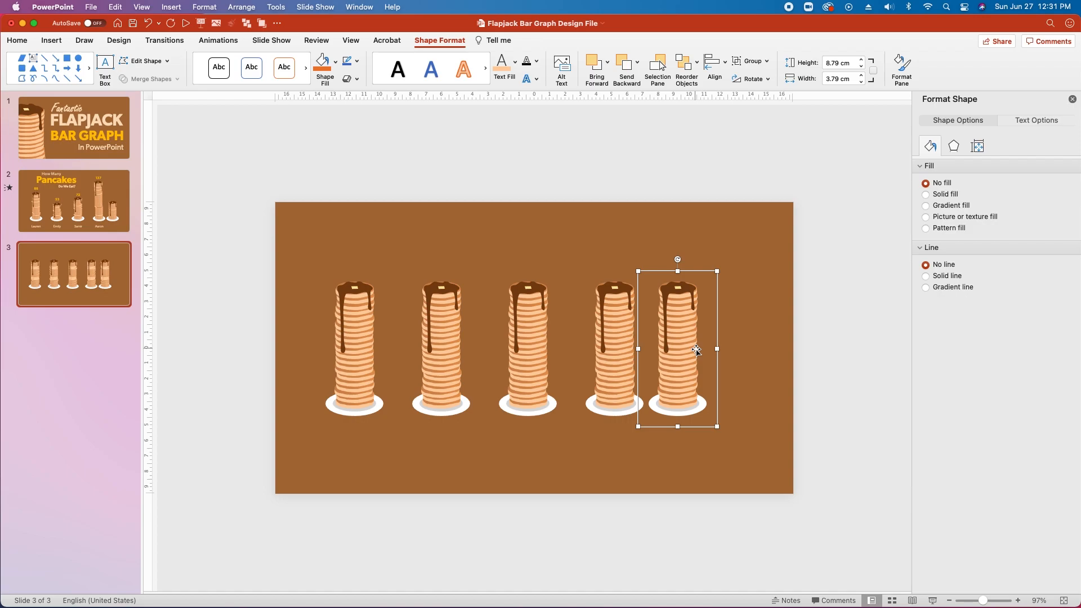
left_click_drag(294, 234, 733, 406)
key("super+alt+g")
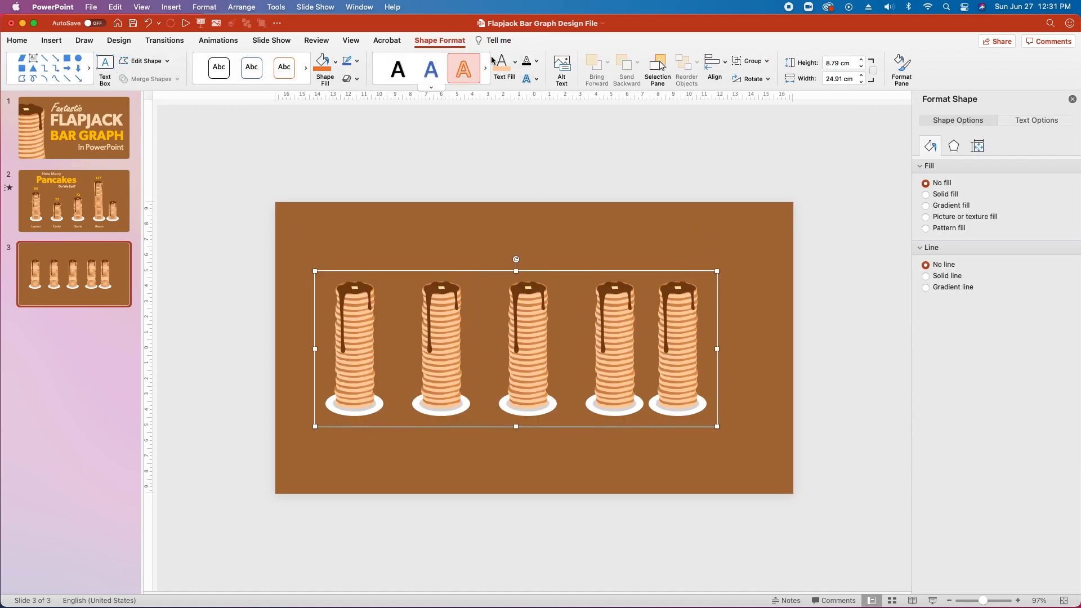
Align the five-stack group to the horizontal centre of the slide.
left_click(715, 63)
left_click(715, 63)
left_click(715, 63)
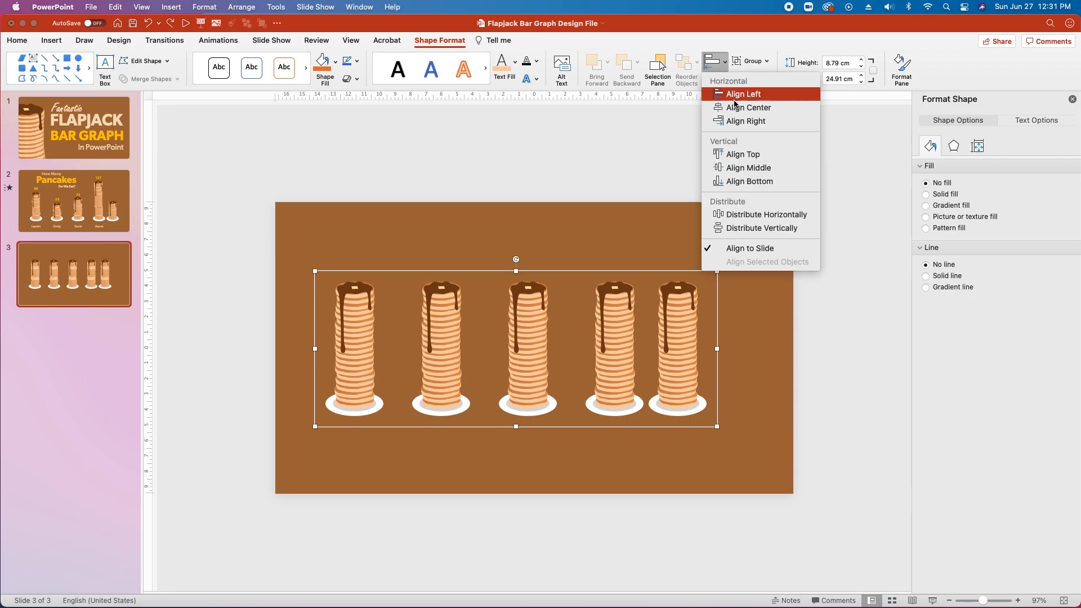
left_click(744, 107)
left_click(406, 389)
left_click(385, 387)
left_click(385, 388)
left_click(416, 368)
left_click(472, 335)
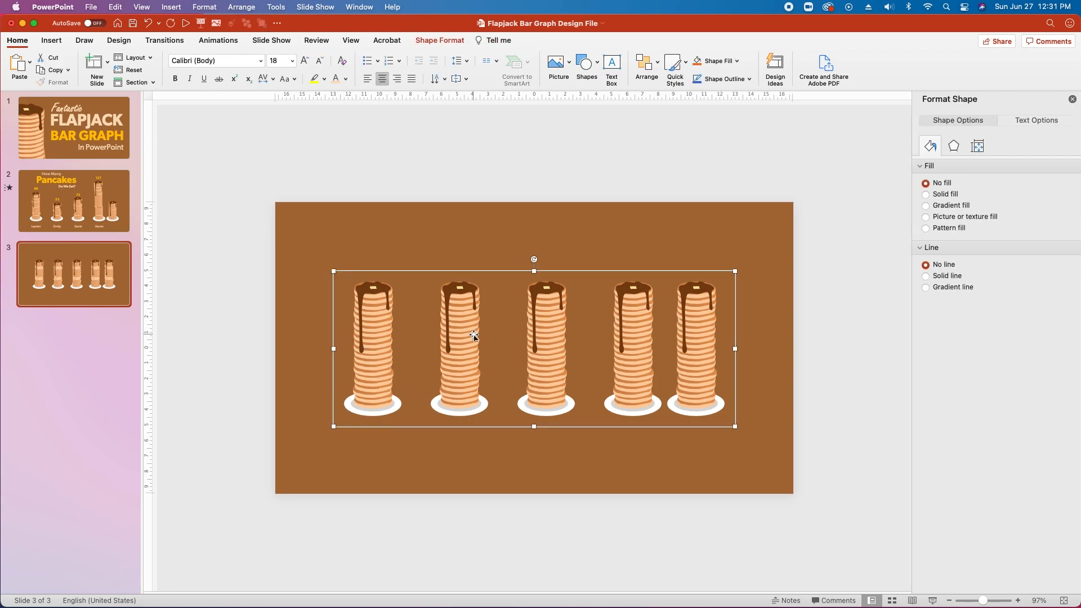
Ungroup the row and move the first stack left and the fourth and fifth right.
key("super+alt+shift+g")
left_click(398, 283)
left_click(373, 346)
left_click_drag(364, 345, 358, 345)
left_click_drag(707, 350, 722, 356)
left_click_drag(648, 366, 664, 366)
Select all five stacks and move them lower on the slide.
left_click(490, 256)
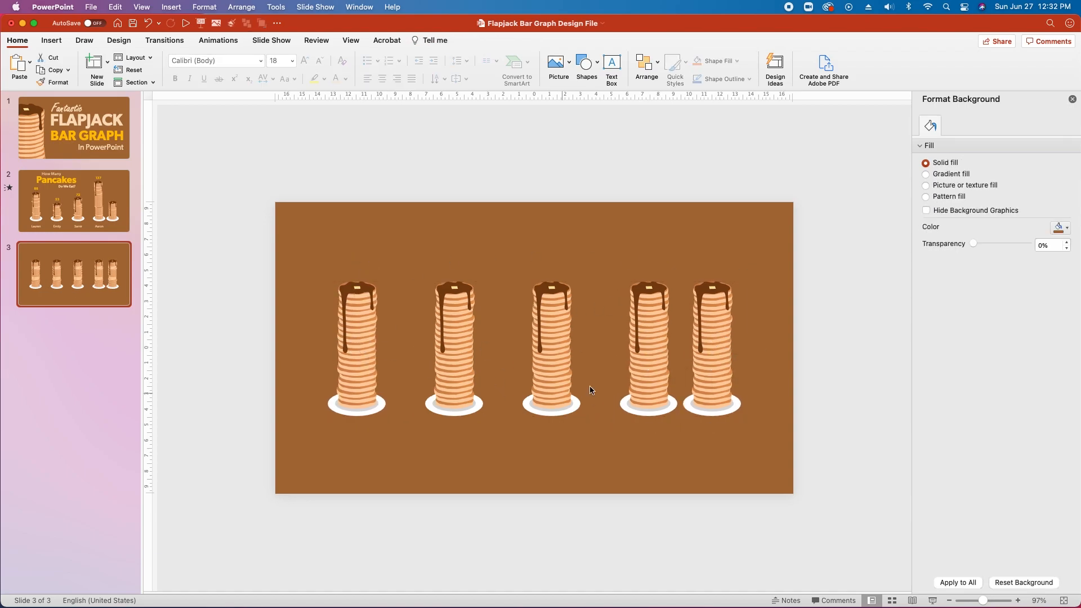
left_click_drag(311, 249, 805, 465)
left_click_drag(719, 395, 723, 412)
left_click(646, 259)
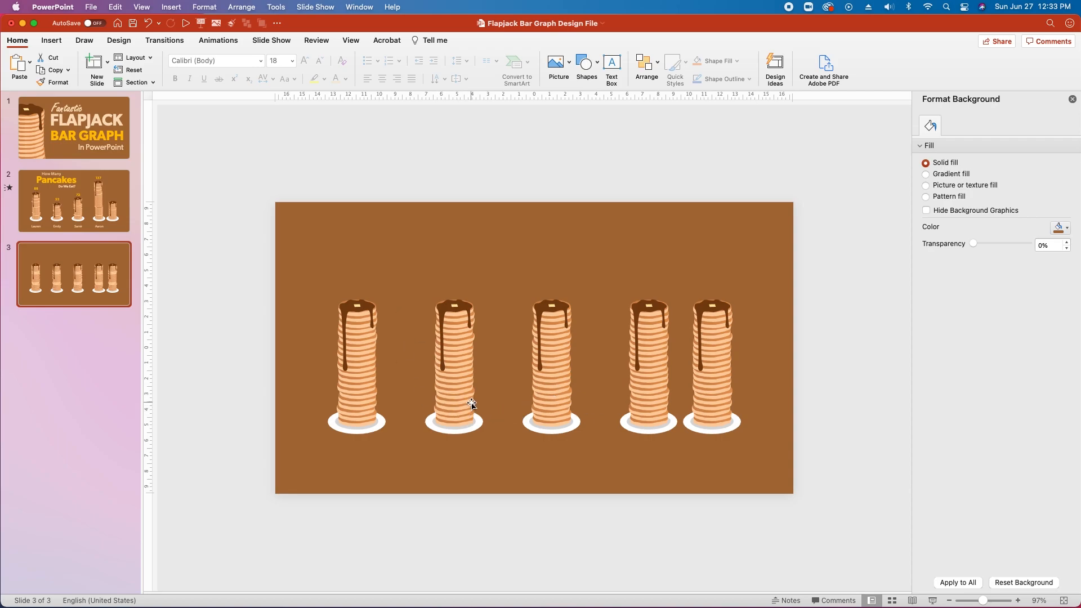
Select all five stacks and ungroup each one from its plate.
left_click(363, 357)
left_click(488, 365, "shift")
left_click(552, 364, "shift")
left_click(669, 360, "shift")
left_click(731, 367, "shift")
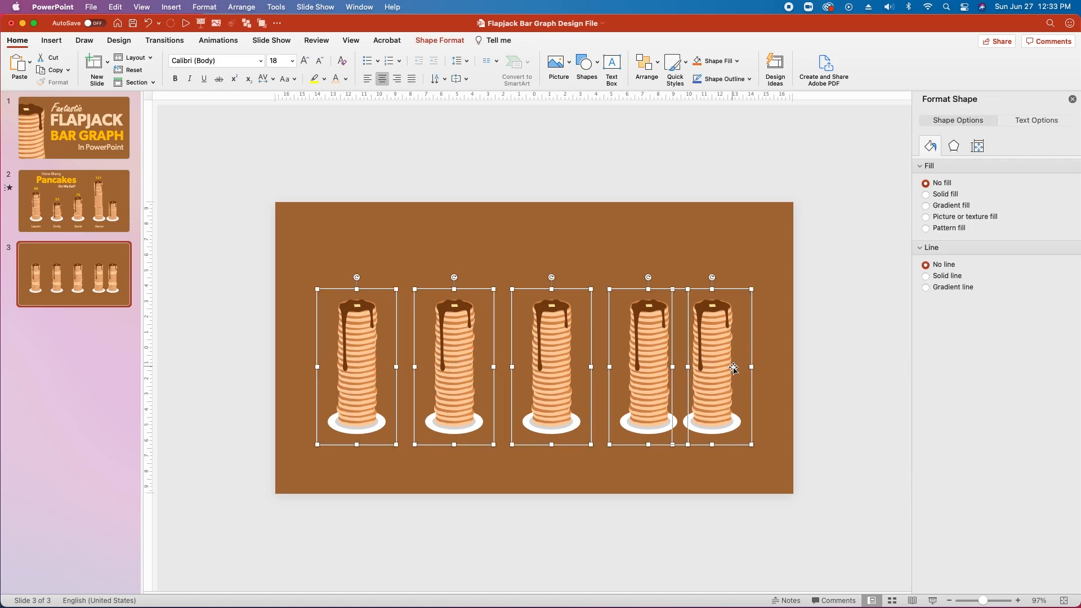
key("super+shift+g")
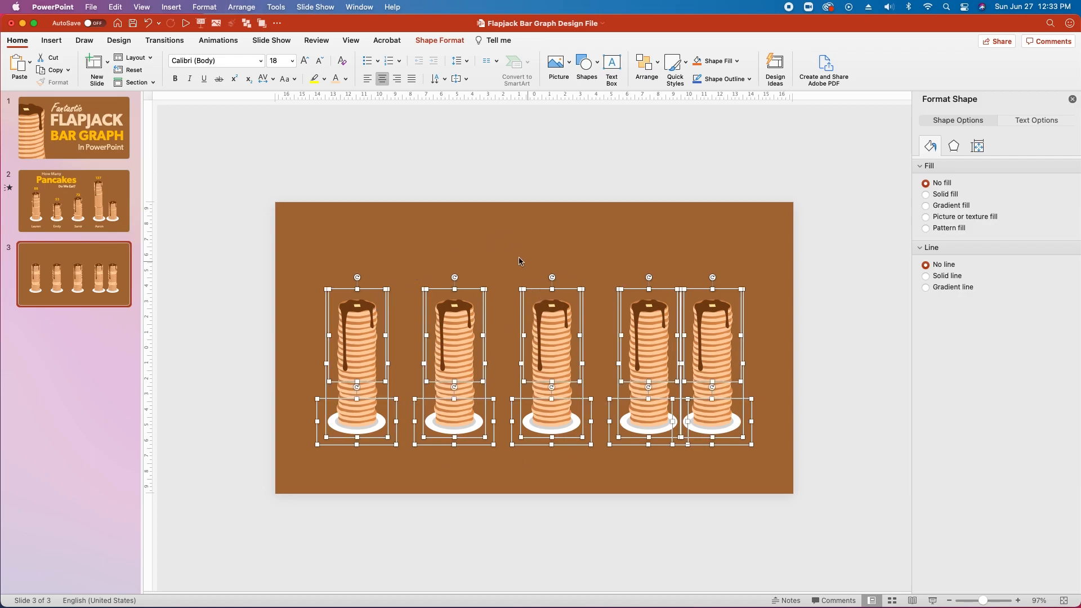
Test-move the first stack and its plate, undo both, then select the second stack.
left_click(502, 242)
left_click(370, 370)
left_click_drag(370, 370, 362, 307)
key("super+z")
left_click_drag(364, 435, 432, 458)
key("super+z")
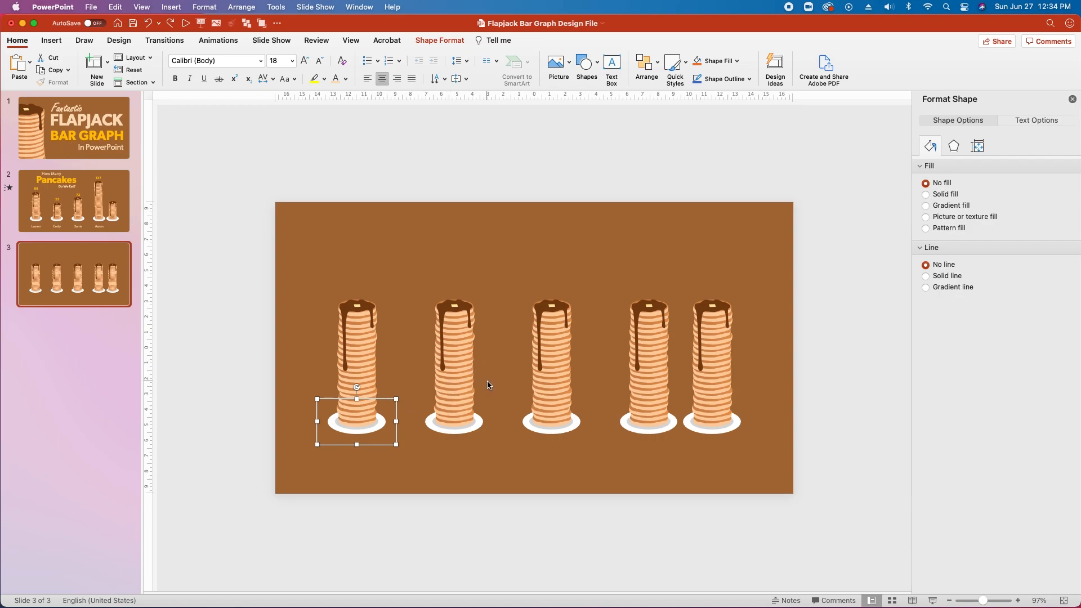
left_click(466, 377)
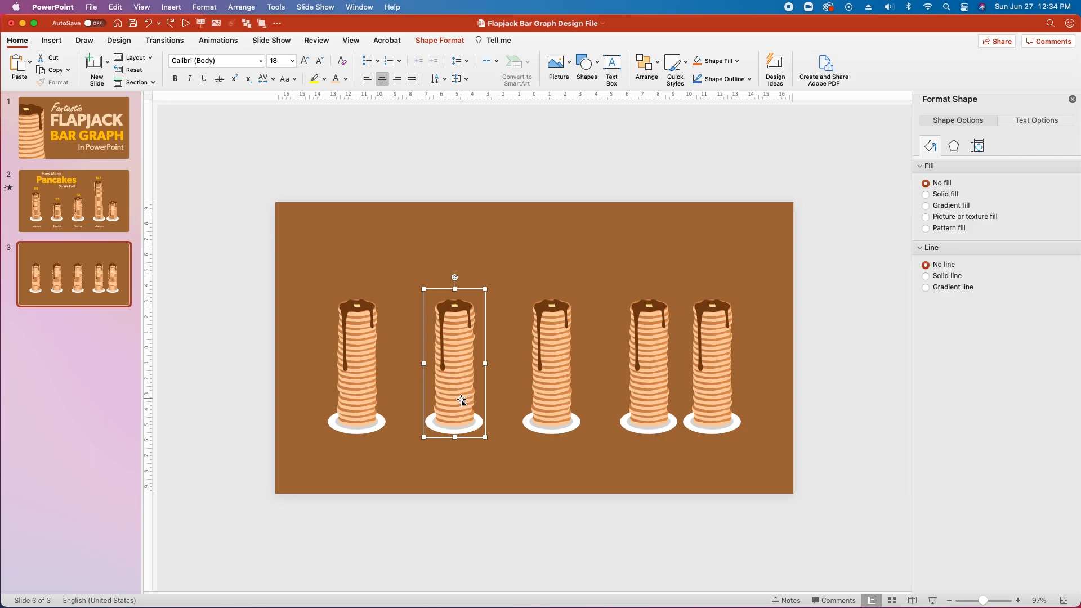
Break the second stack into layers and delete several pancakes from it.
key("super+shift+g")
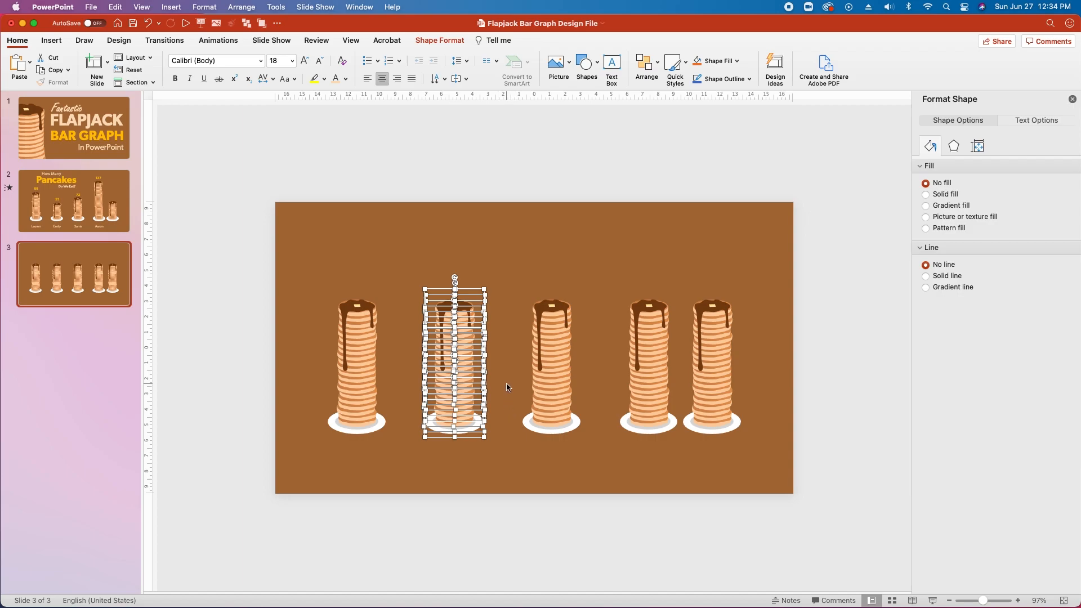
left_click(425, 374)
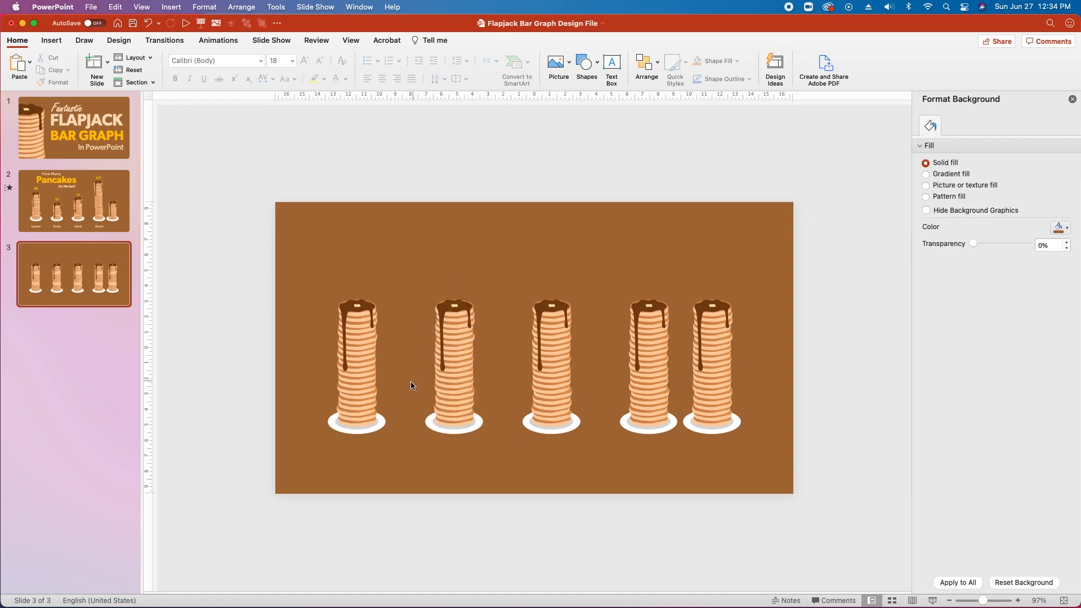
left_click_drag(411, 370, 505, 423)
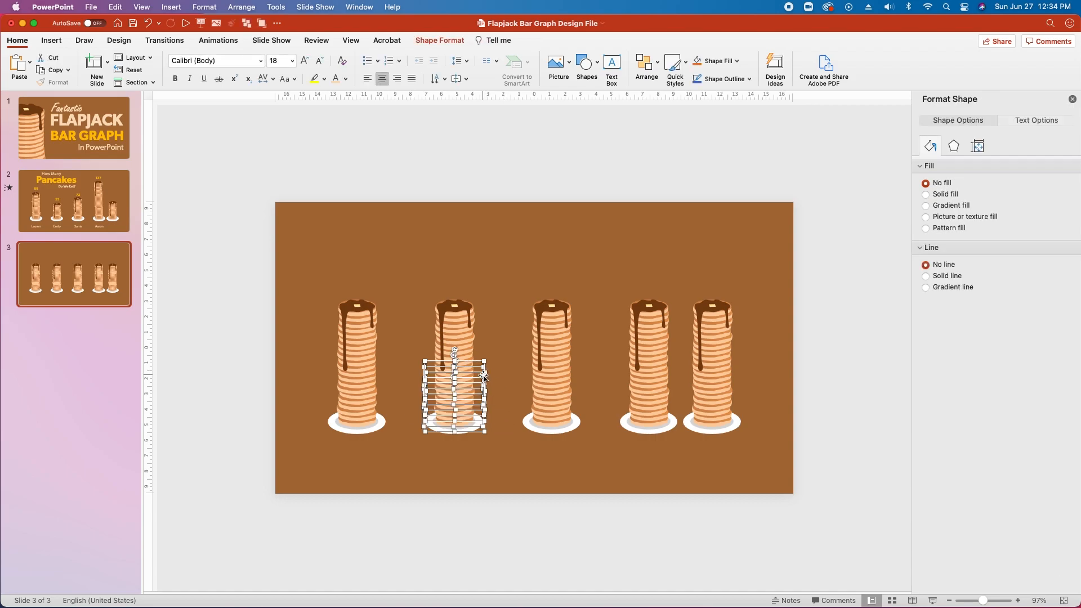
key("Delete")
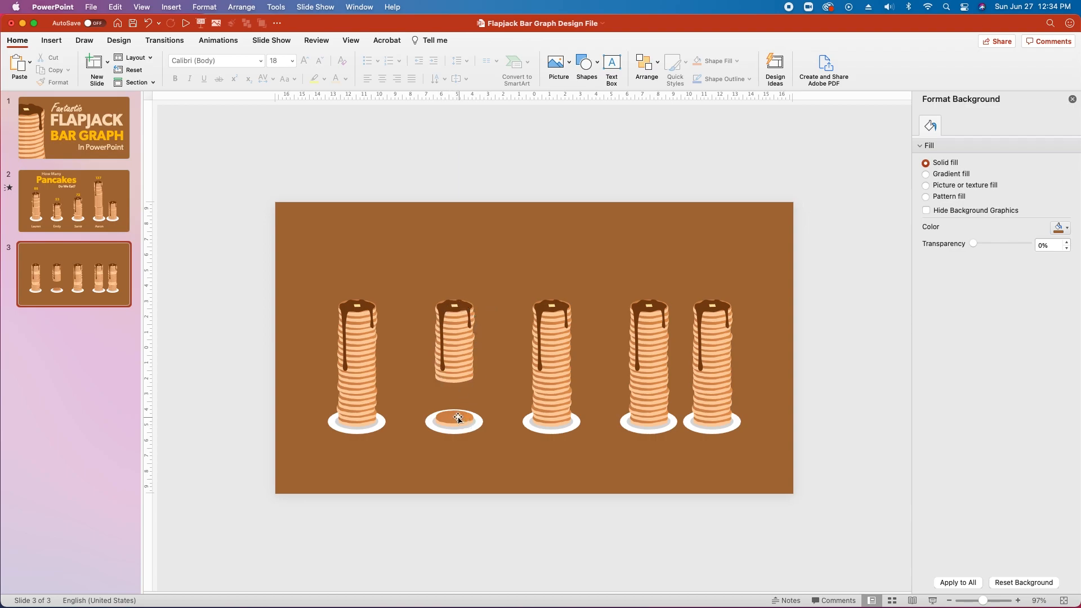
left_click(469, 356)
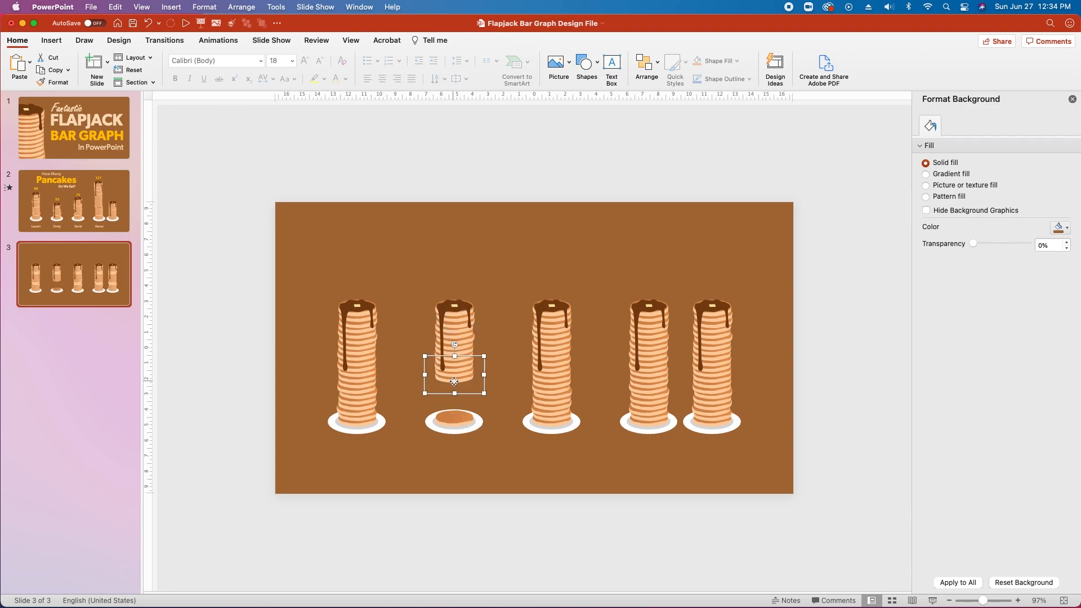
key("Delete")
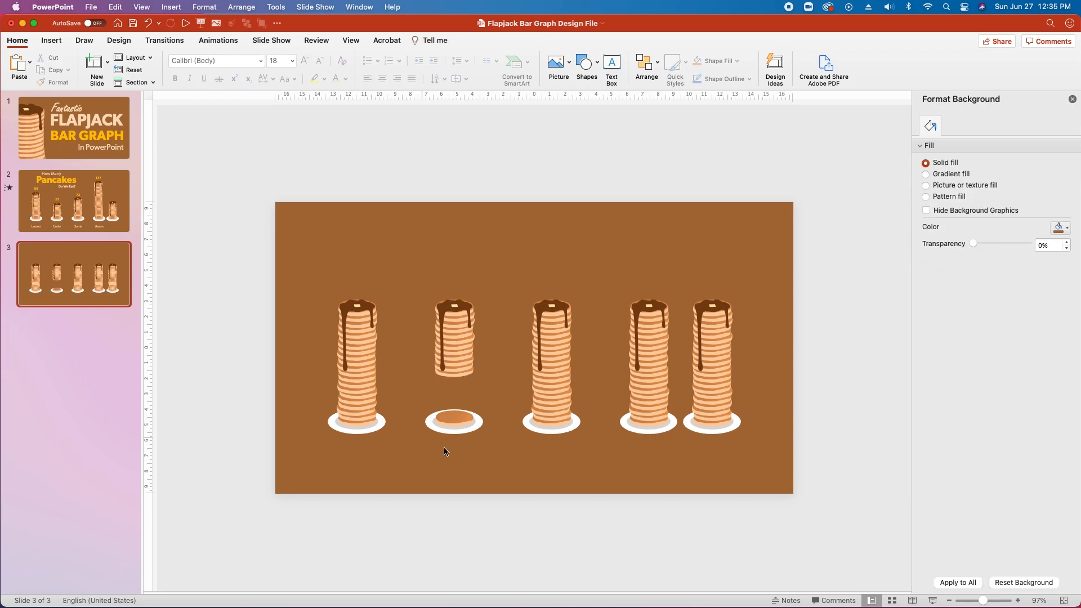
Move the remaining pancakes of the second stack down onto its plate.
left_click_drag(486, 276, 422, 388)
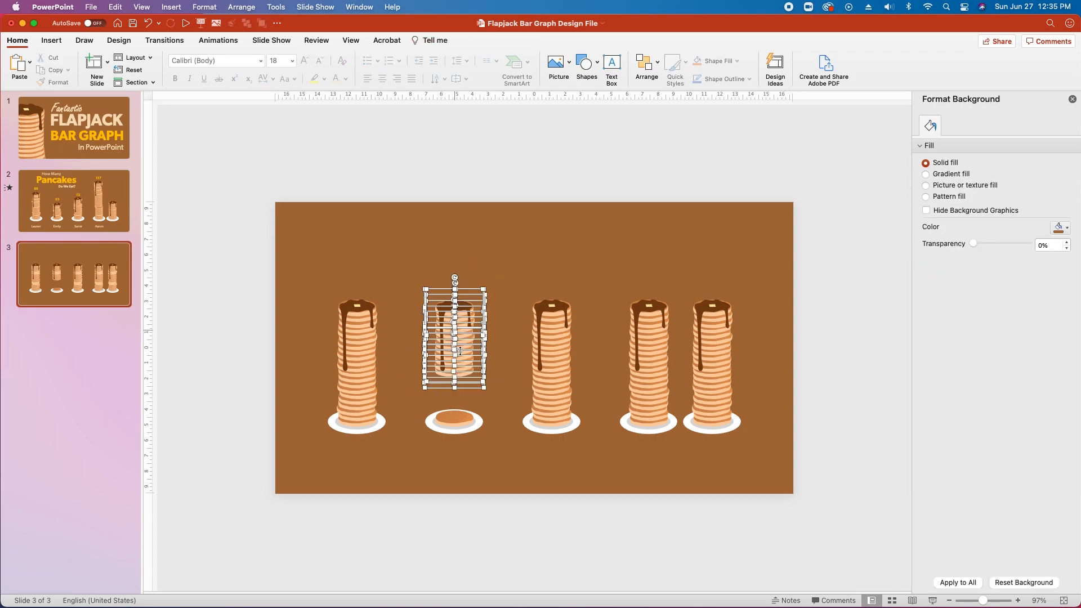
left_click_drag(459, 351, 470, 390)
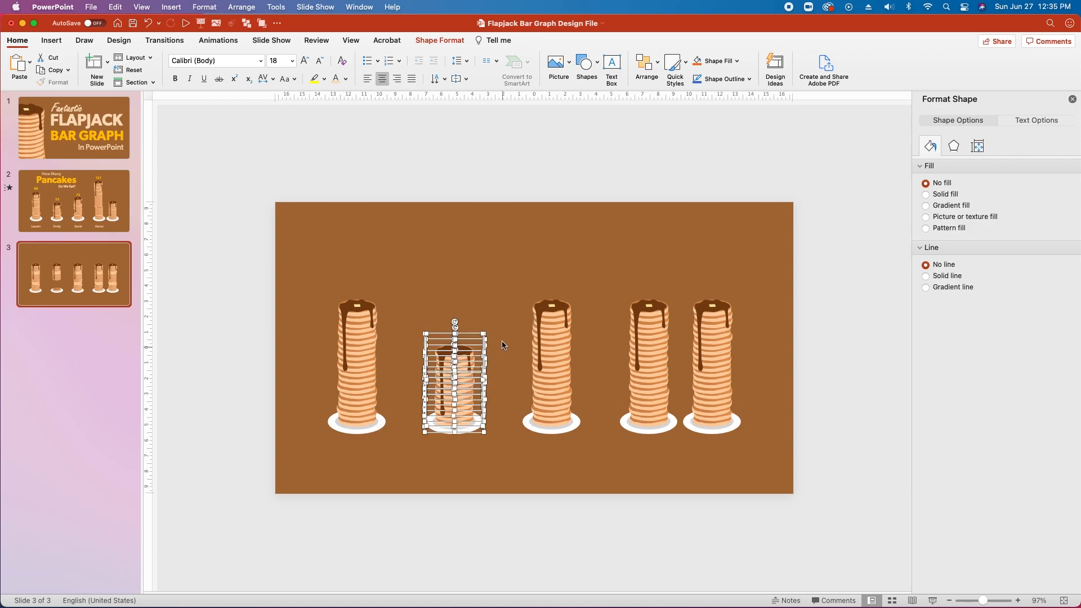
left_click(484, 335)
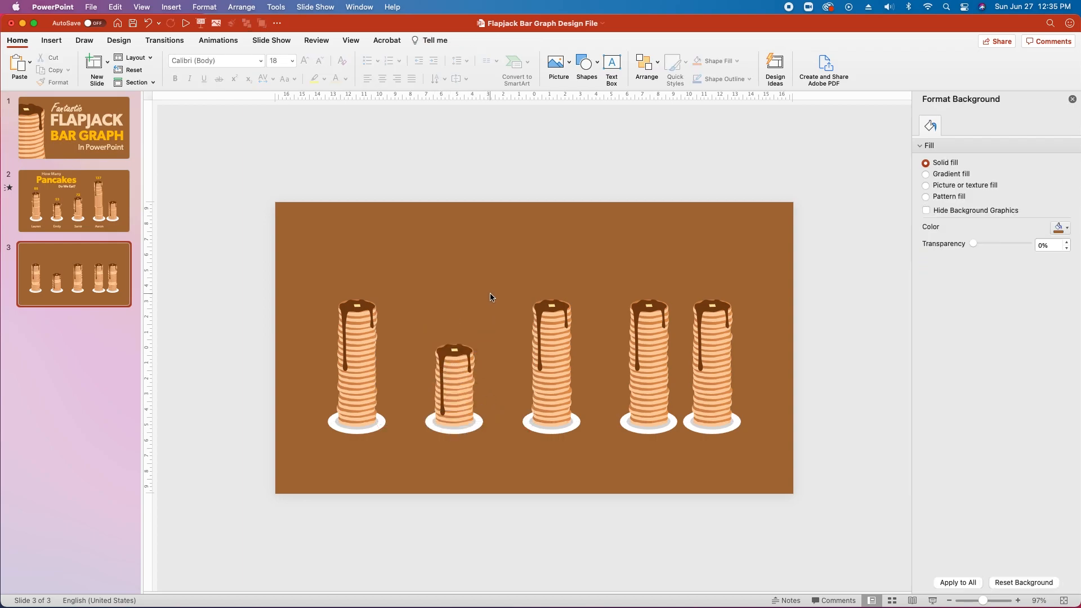
left_click_drag(412, 325, 499, 430)
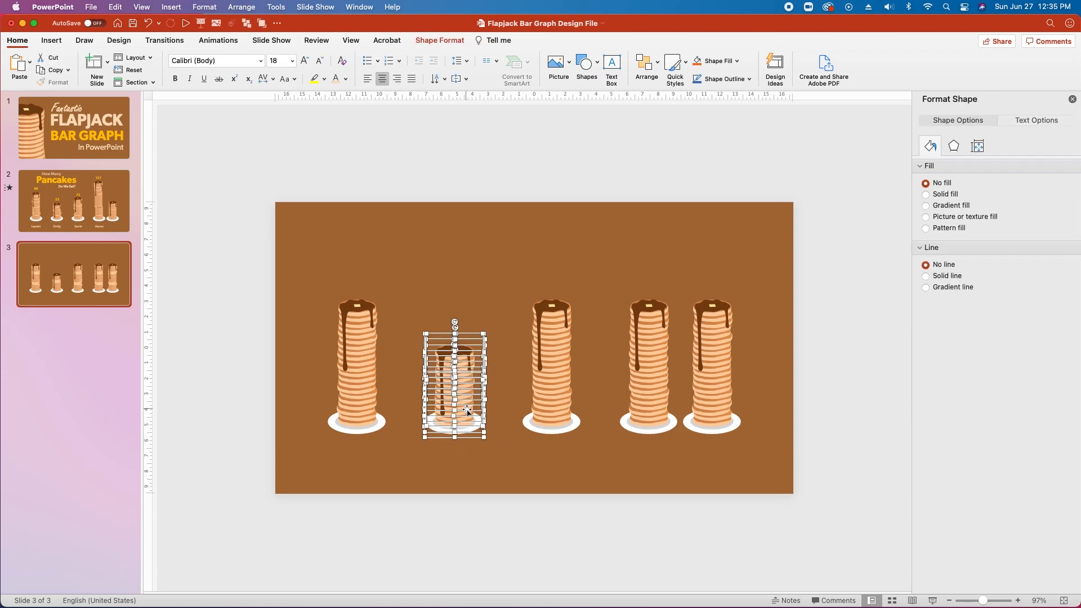
Centre the shortened second stack's pancakes over the plate and group the layers.
left_click_drag(469, 399, 474, 364)
key("super+z")
scroll(469, 360, "up", 10)
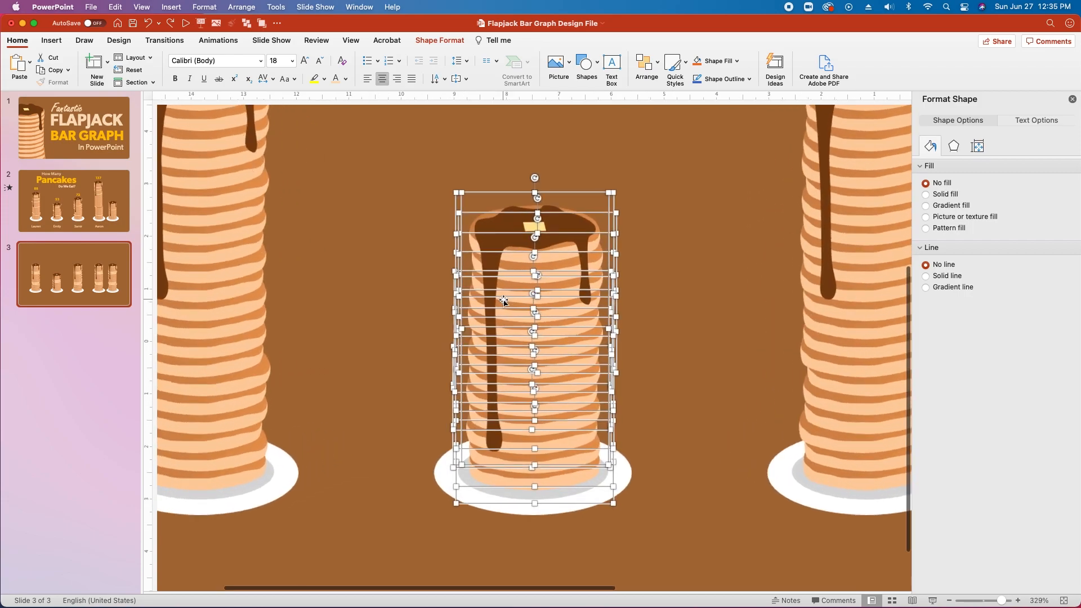
scroll(538, 201, "up", 1)
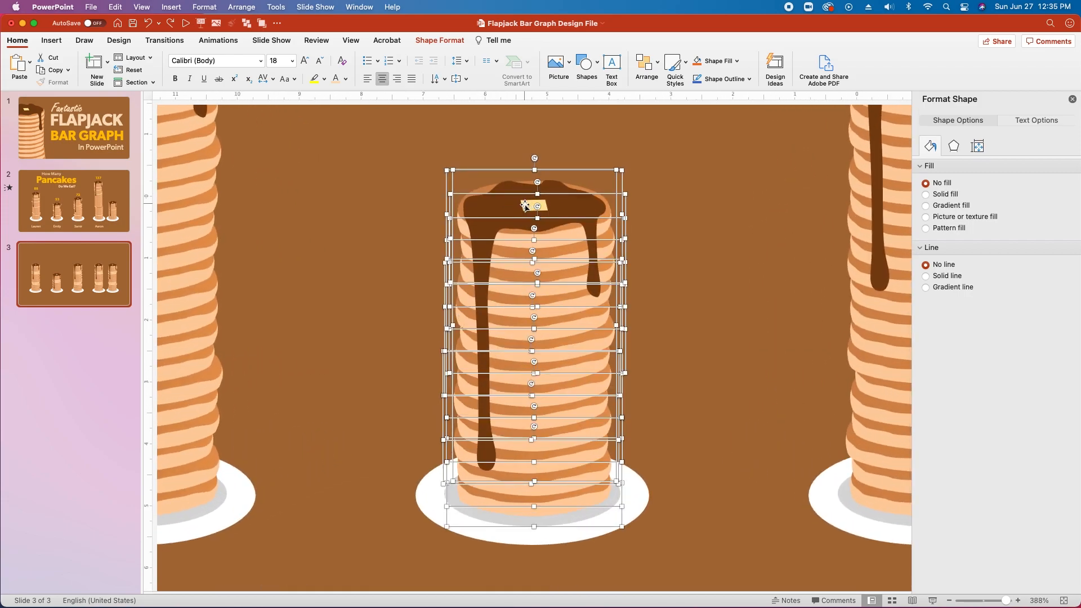
left_click_drag(569, 344, 576, 320)
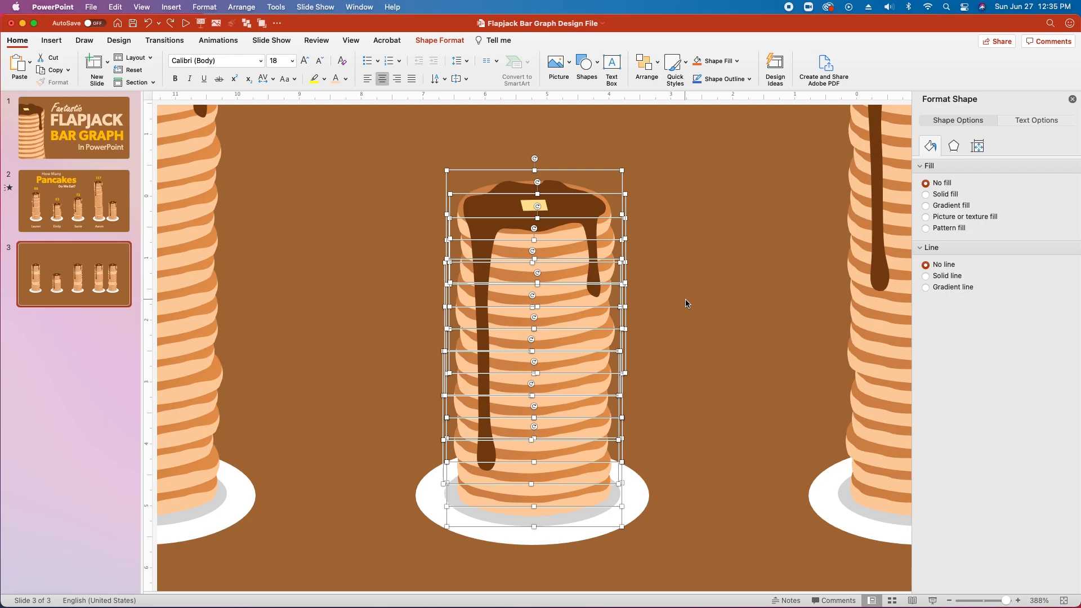
key("super+alt+g")
Reposition the plate, pancakes and syrup with butter so they line up.
left_click(532, 542)
left_click_drag(532, 542, 382, 539)
left_click_drag(536, 415, 685, 400)
left_click_drag(533, 204, 395, 189)
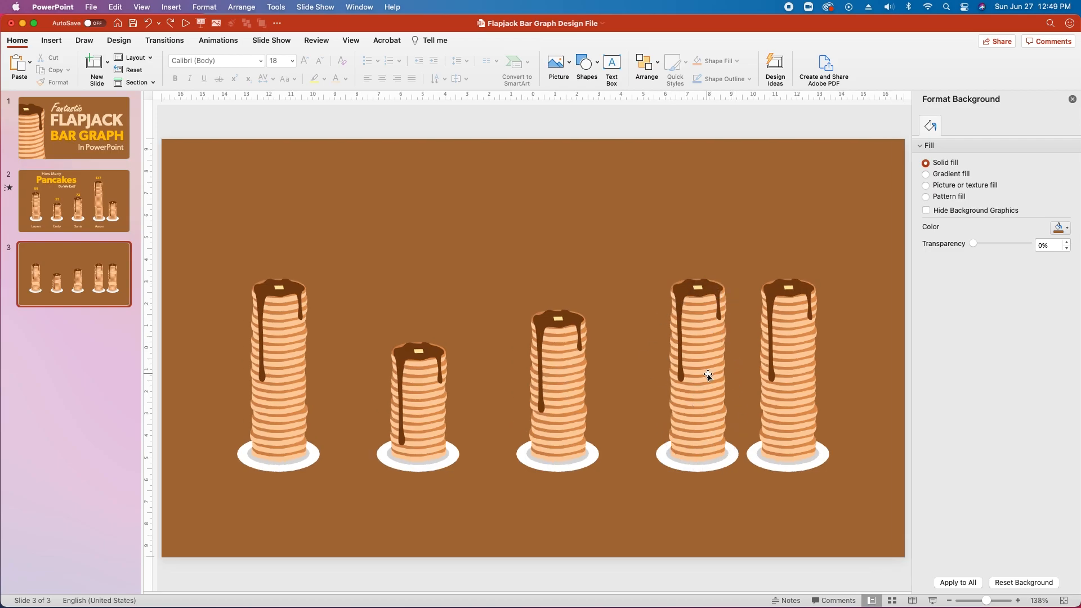
Ungroup the fourth pancake stack and rebuild its pancake layers taller over the plate.
left_click(690, 325)
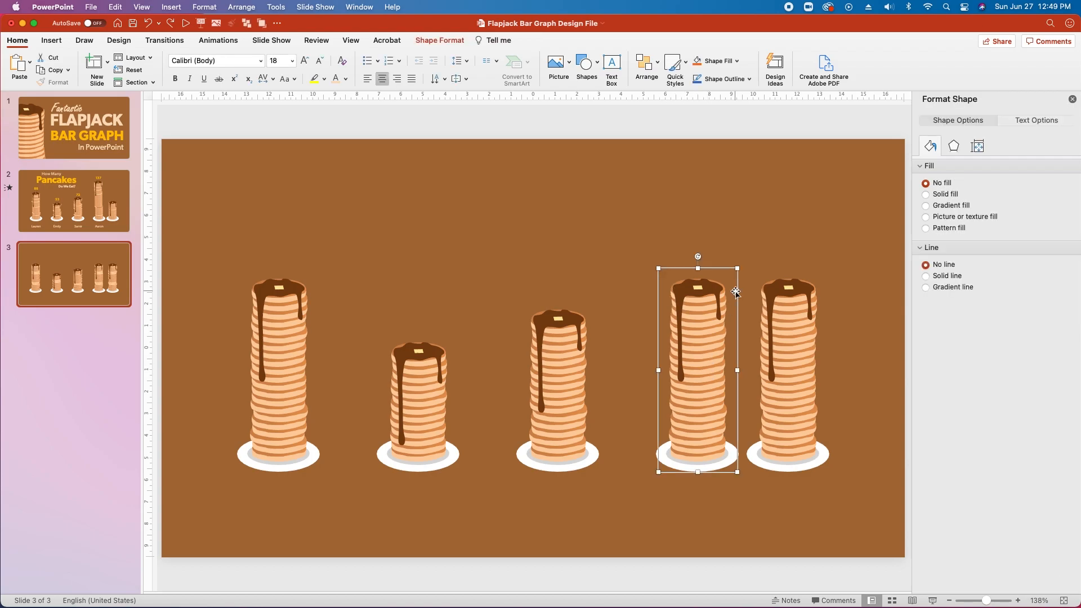
key("super+alt+shift+g")
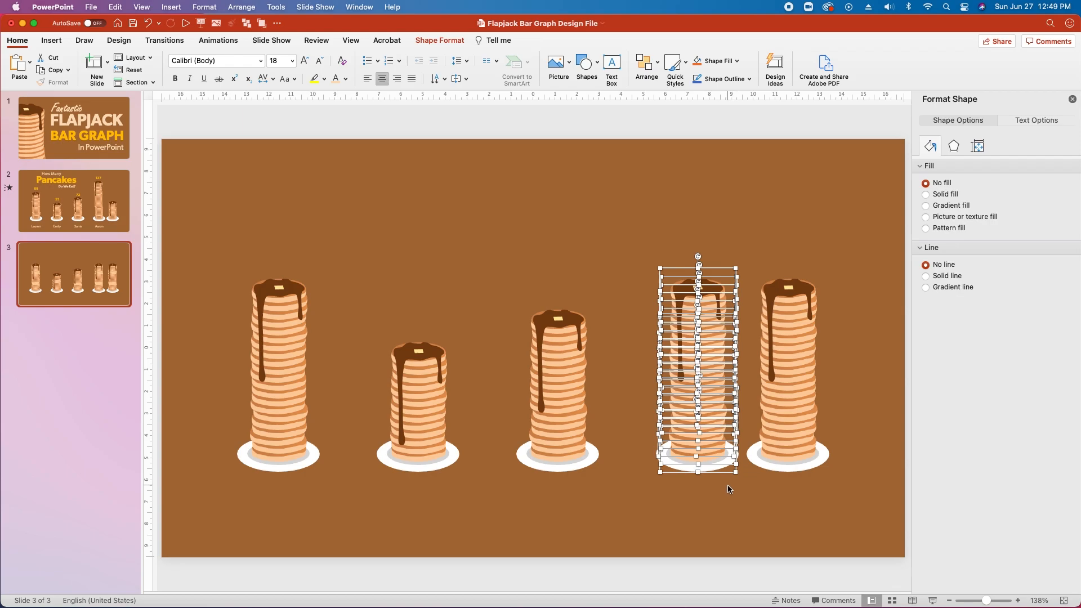
left_click(722, 469, "shift")
left_click_drag(712, 399, 744, 358)
left_click_drag(719, 295, 709, 420)
Bring the syrup-topped pancake layers to the front and set them atop the taller stack.
left_click_drag(643, 127, 746, 347)
left_click(647, 63)
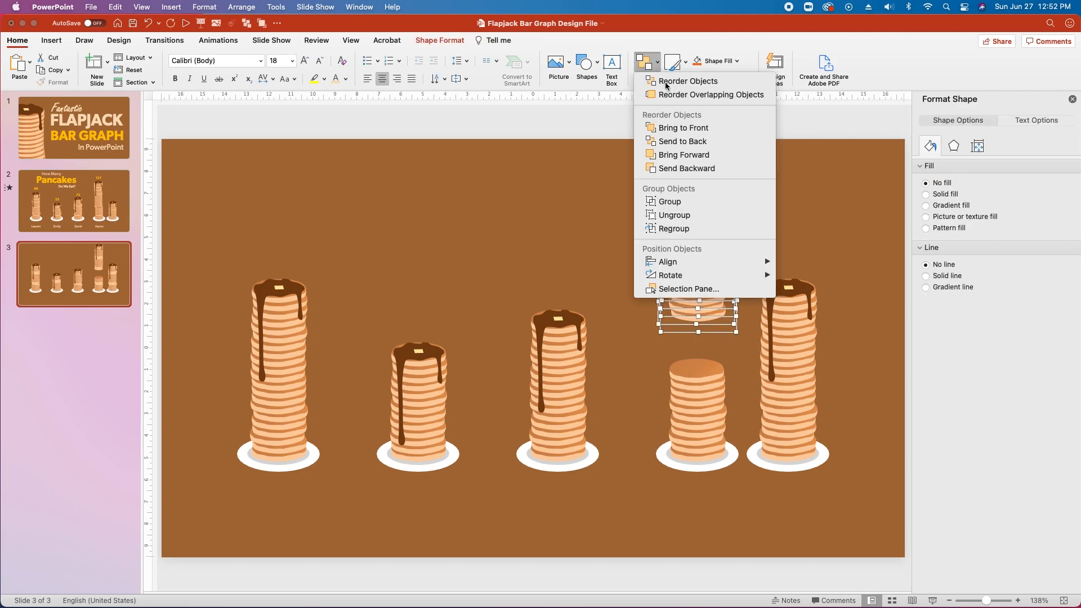
left_click(697, 128)
left_click_drag(704, 255, 710, 299)
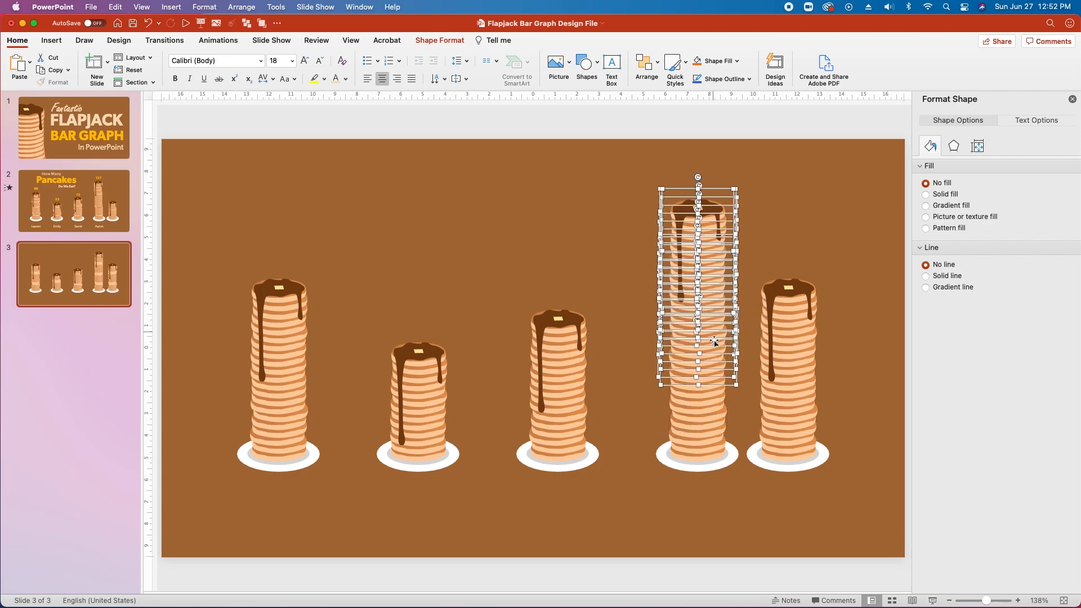
Regroup every layer of the tall fourth stack into a single object.
left_click(638, 246)
left_click_drag(629, 175, 756, 461)
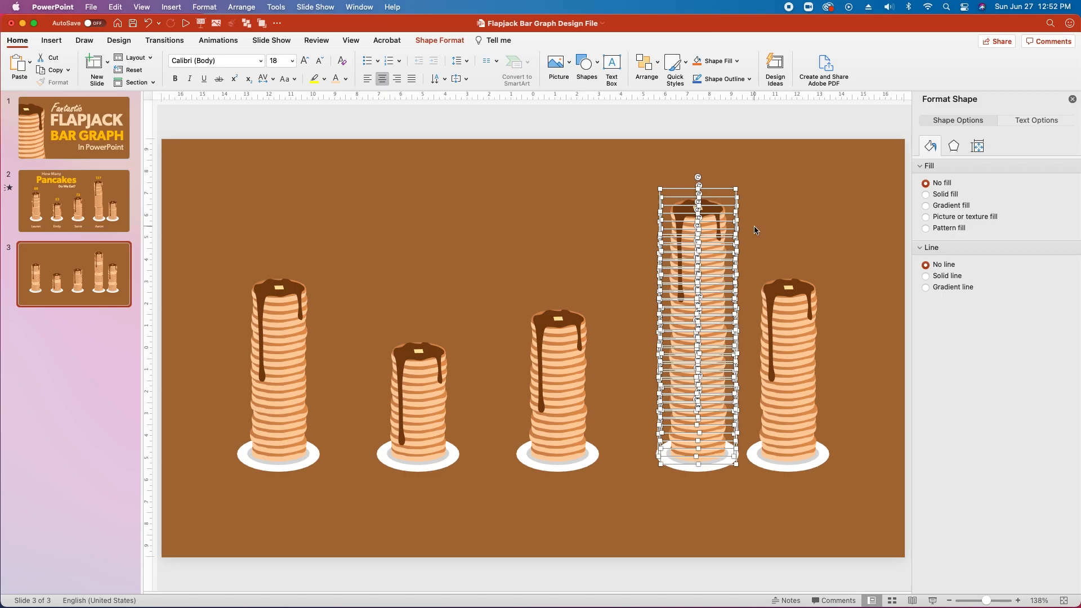
key("super+alt+g")
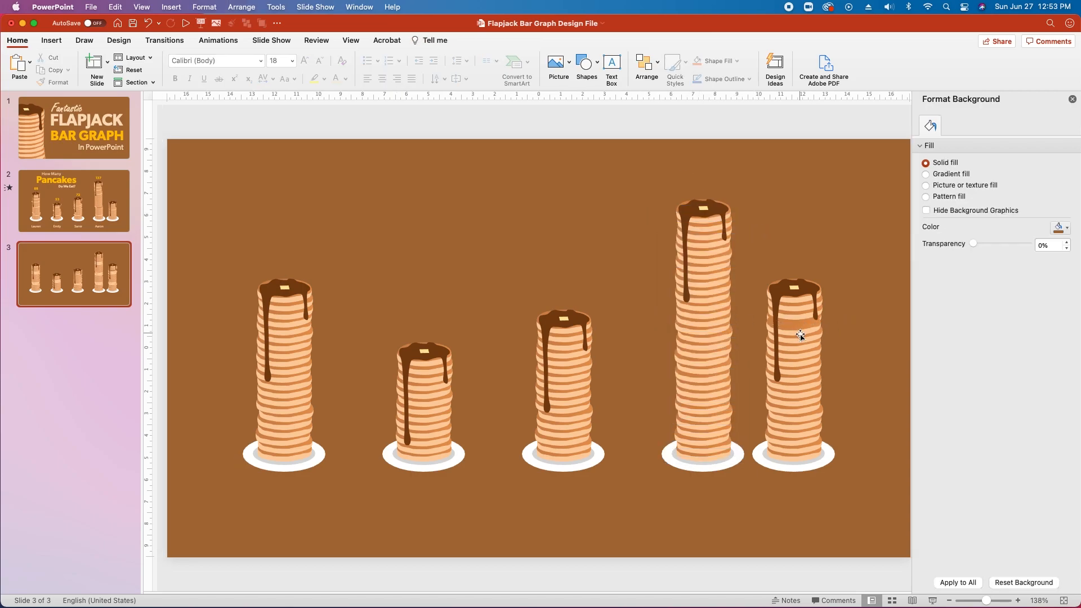
left_click(798, 334)
Ungroup the rightmost stack and delete two pancakes pulled out from it.
key("alt+shift+super+g")
key("Escape")
left_click(793, 330)
left_click_drag(794, 329, 874, 350)
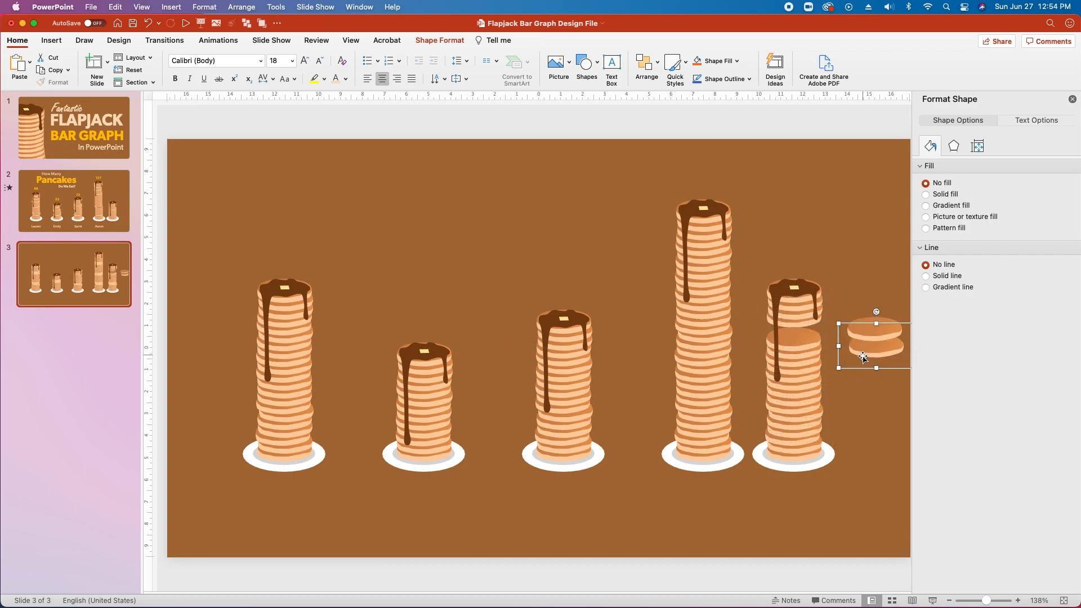
key("Delete")
left_click(876, 332)
key("Delete")
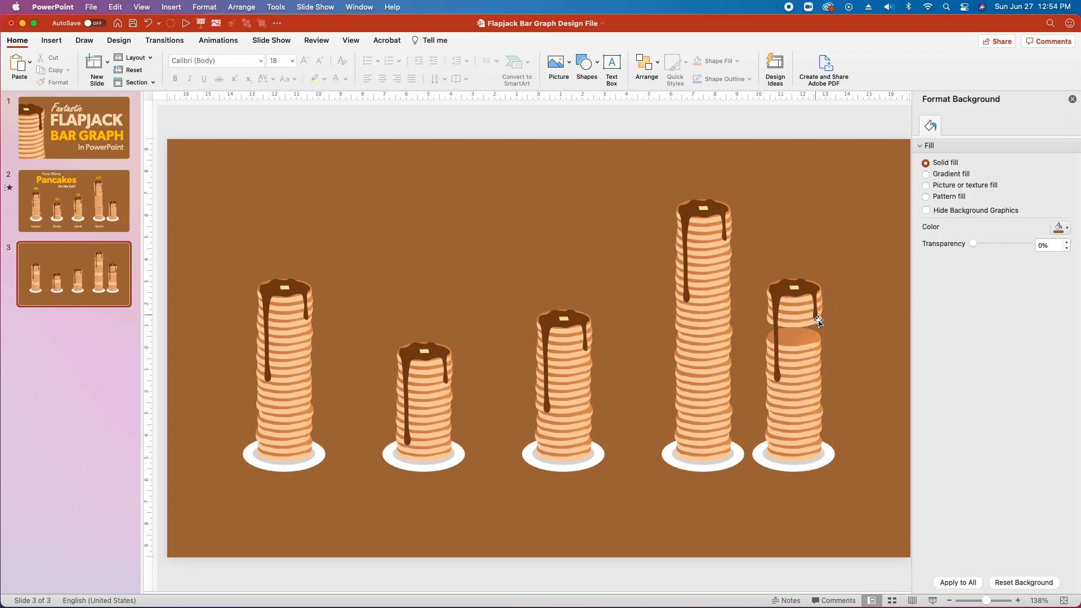
Delete the middle pancakes and lower the syrup-topped layers toward the shortened pile.
left_click(842, 335)
left_click_drag(839, 320, 758, 404)
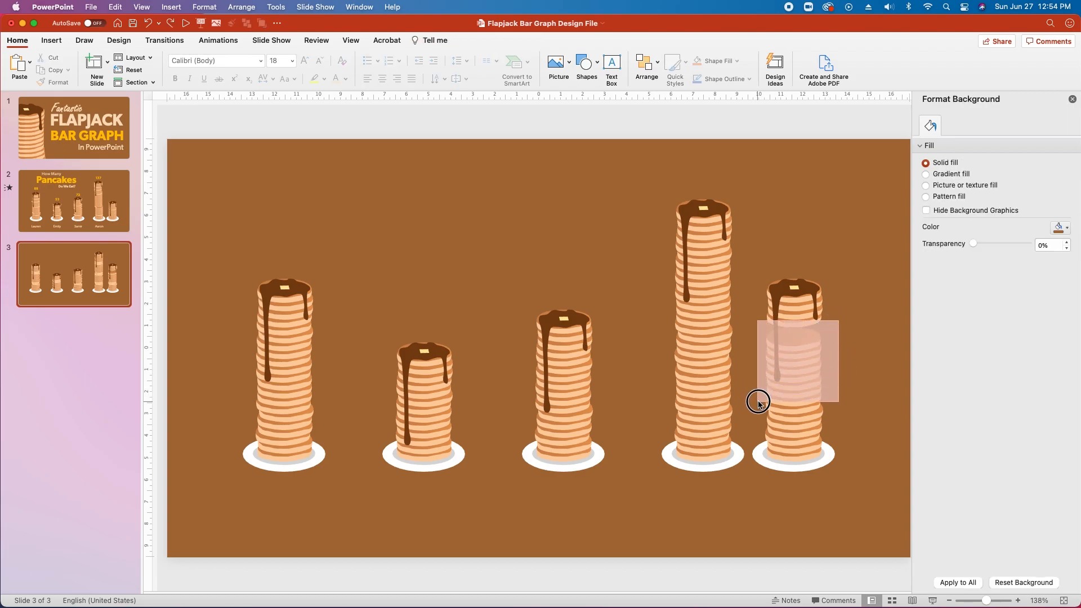
key("Delete")
left_click_drag(849, 338, 755, 274)
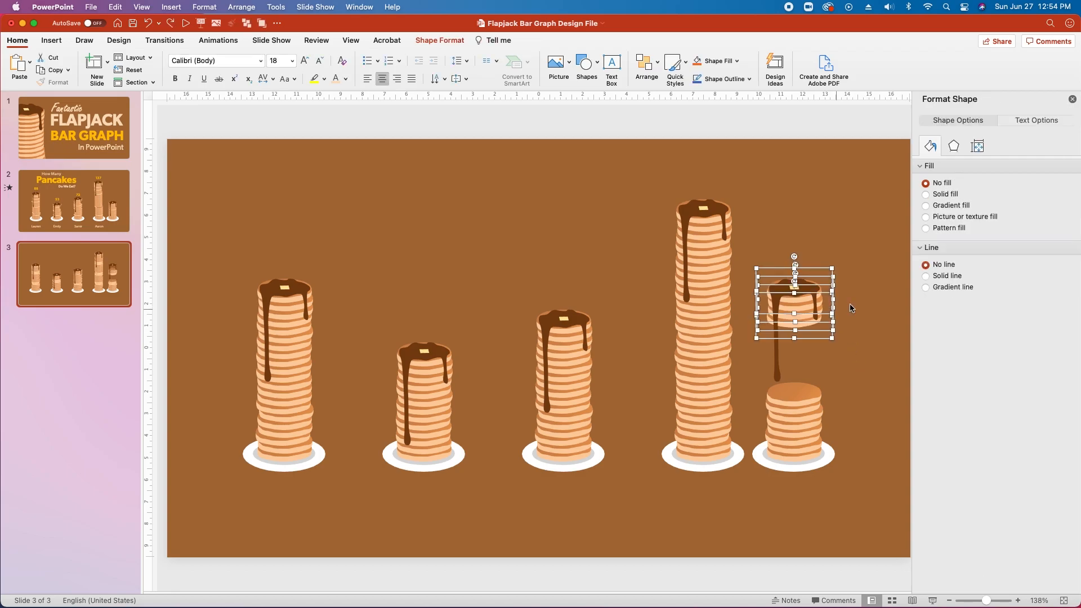
left_click_drag(802, 308, 804, 342)
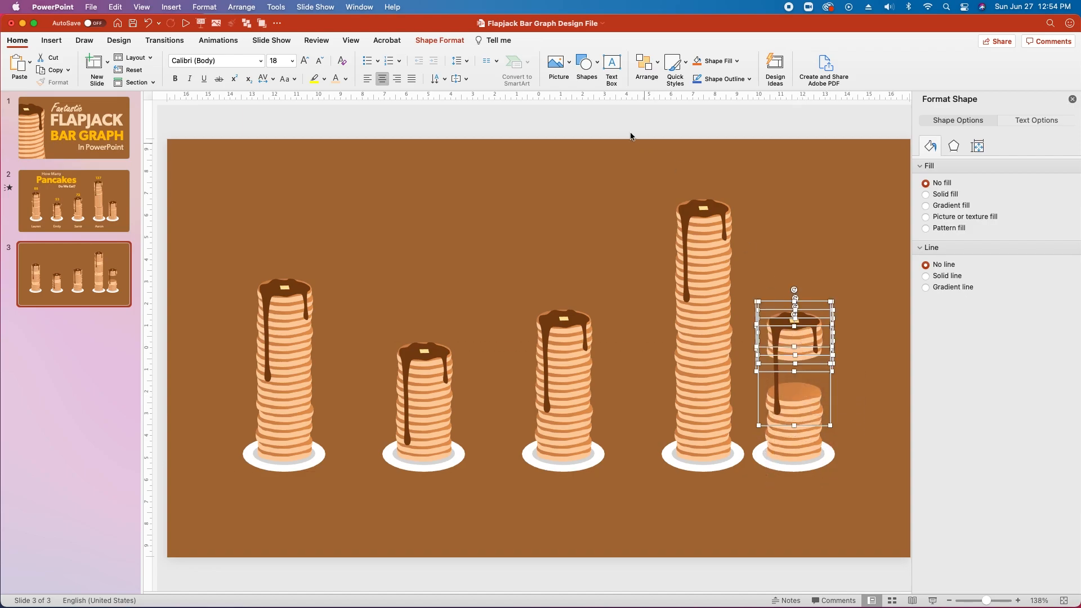
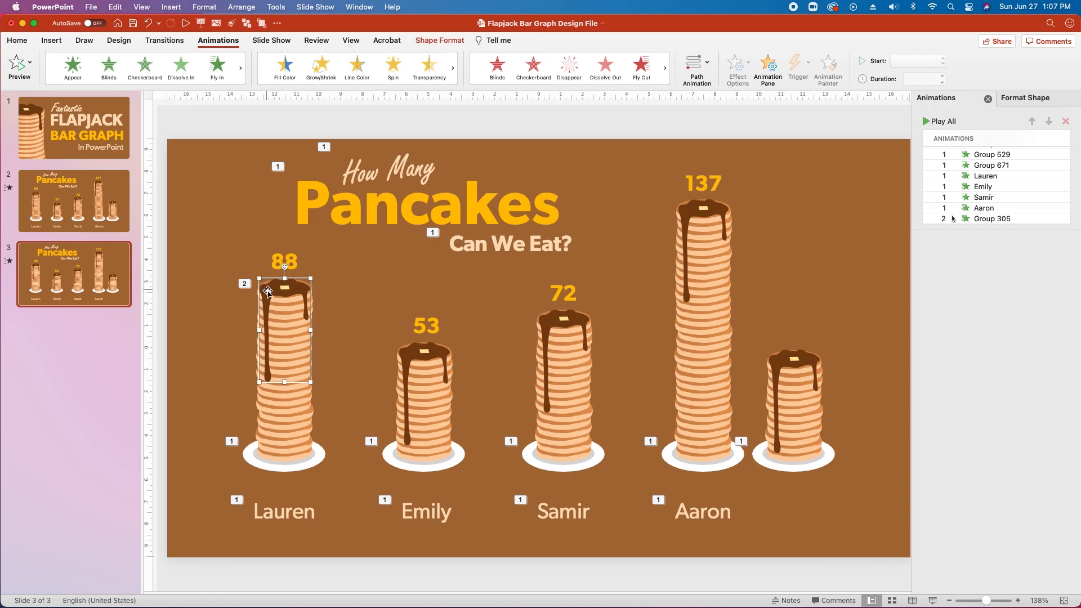
Give the 88 stack's syrup a Wipe from the top, With Previous, 0.5-second delay.
left_click(240, 67)
left_click(144, 68)
left_click(1022, 258)
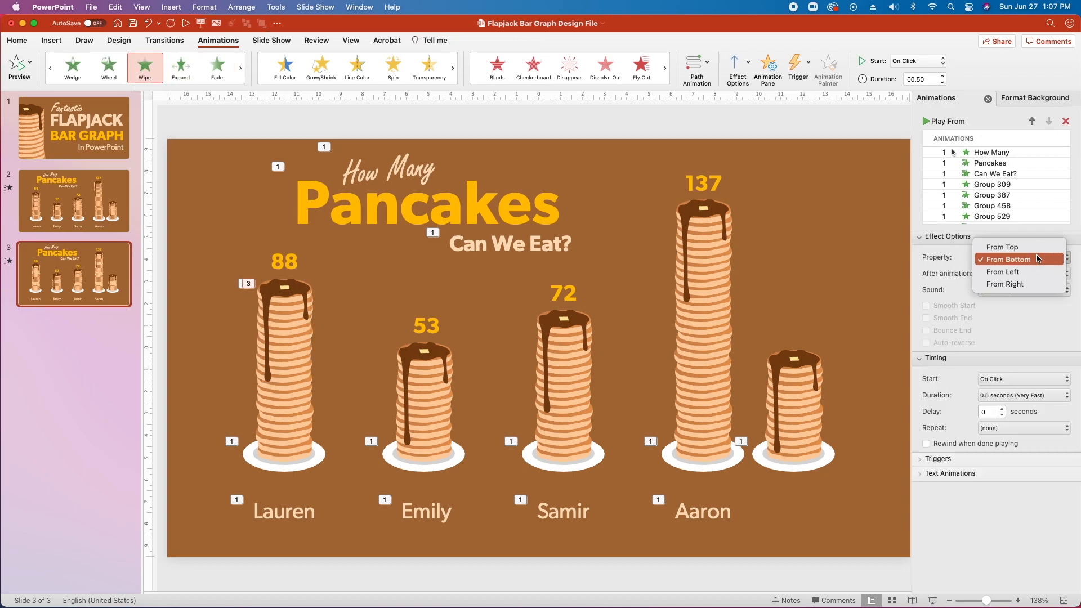
left_click(1007, 242)
left_click(1010, 382)
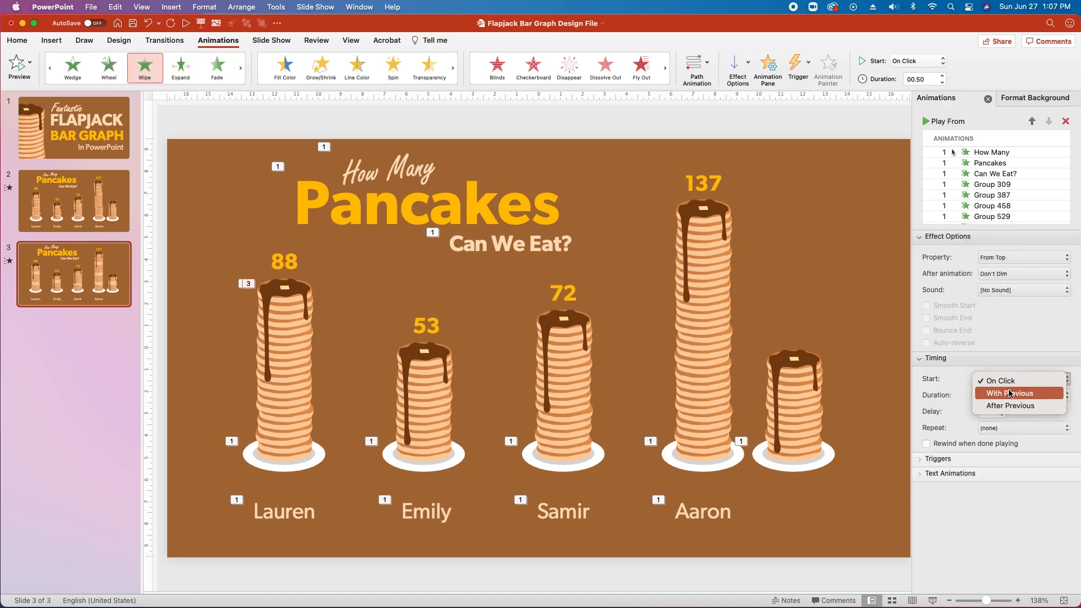
left_click(1010, 391)
left_click(995, 414)
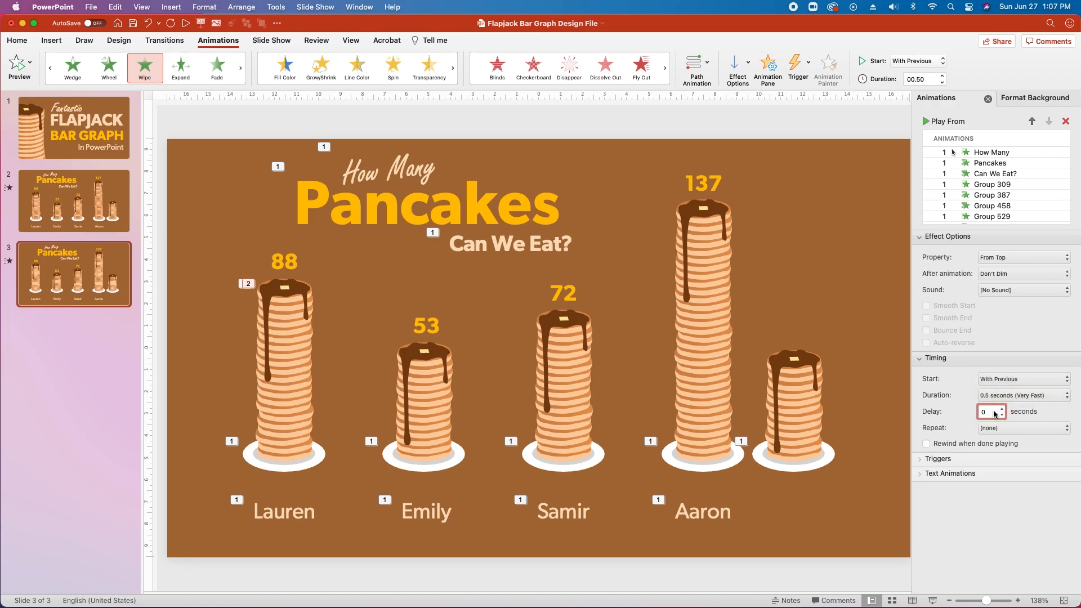
Give the butter pat a Wipe from the left, With Previous, 0.25 s duration, 0.75 s delay.
left_click(288, 290)
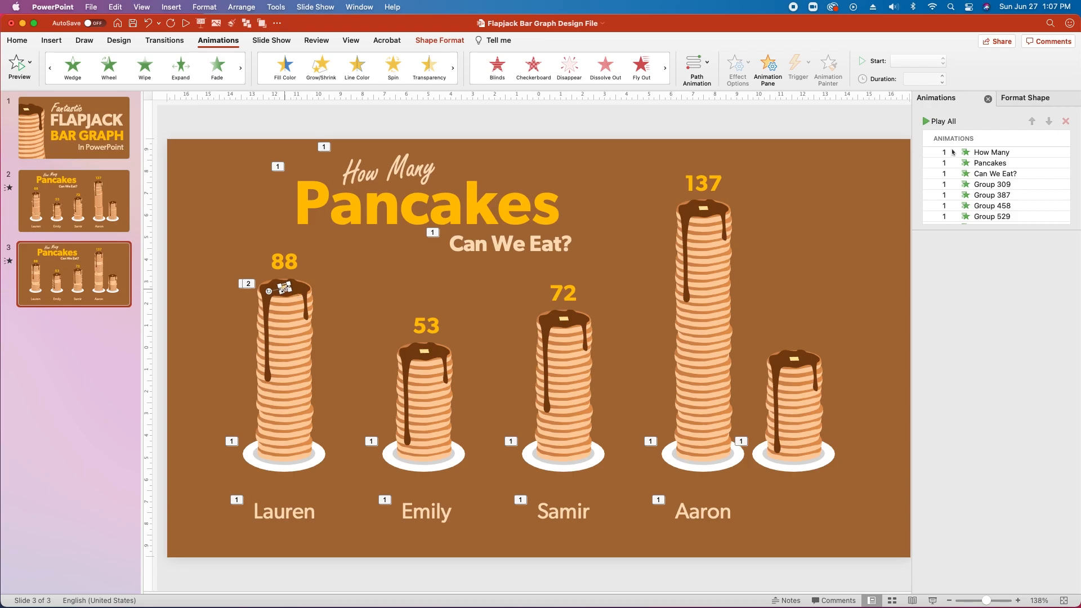
left_click(145, 66)
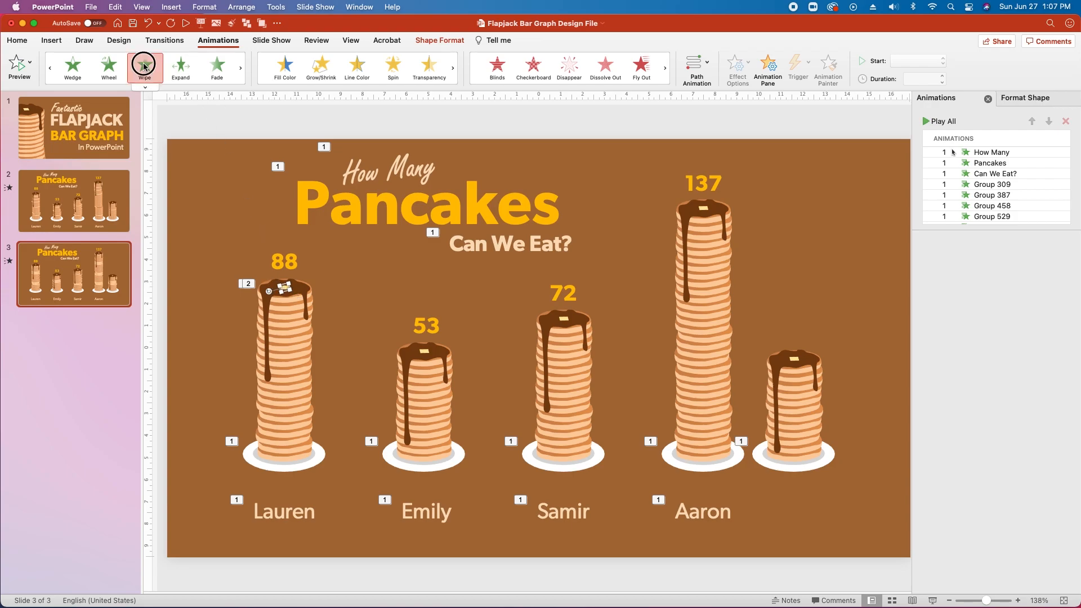
left_click(1018, 257)
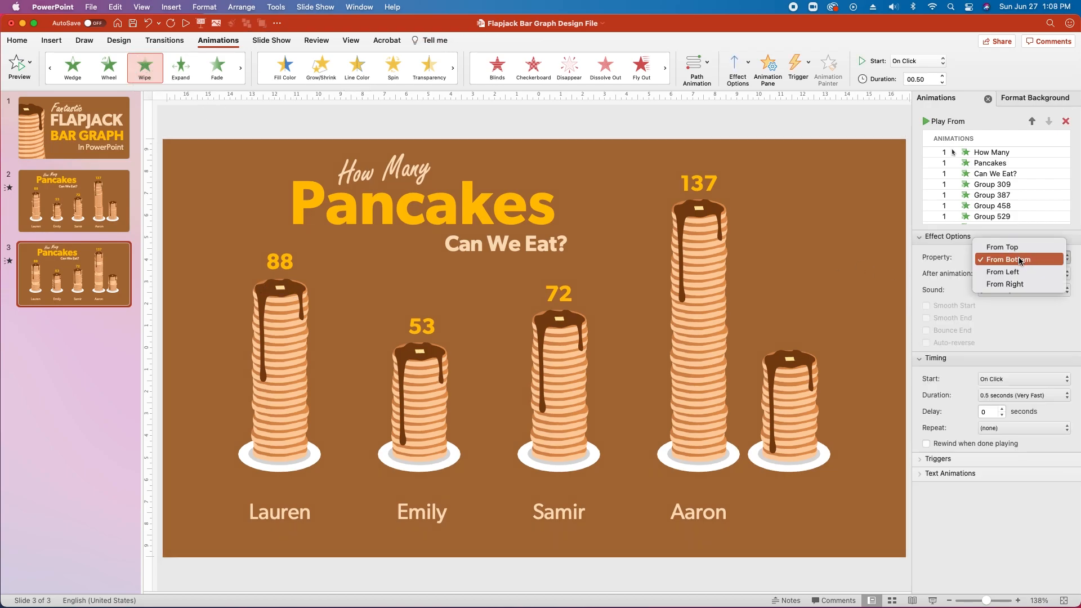
left_click(1016, 273)
left_click(1019, 379)
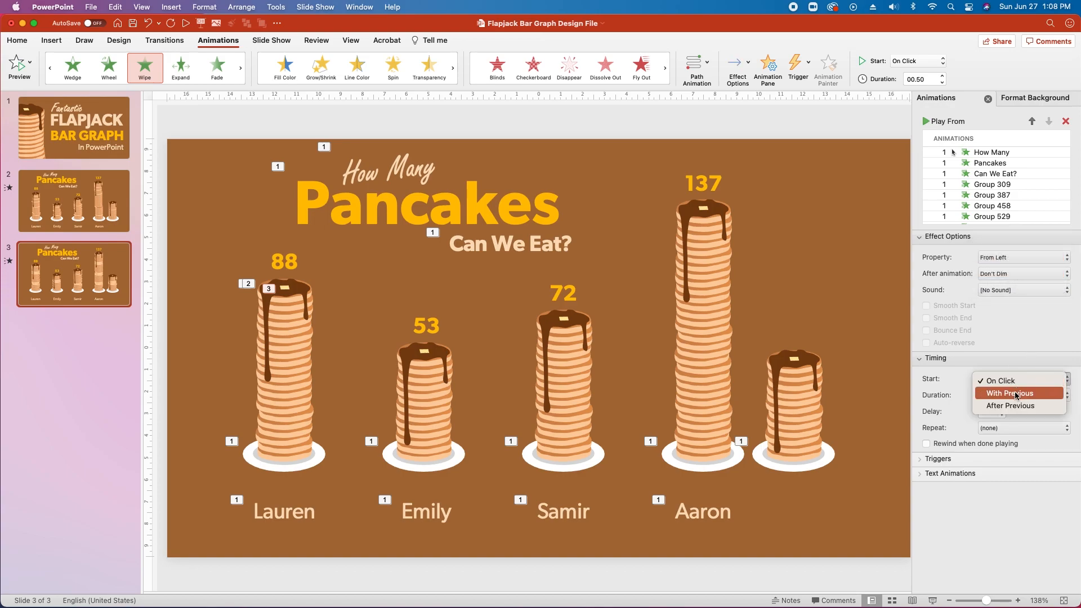
left_click(1016, 394)
left_click(1016, 395)
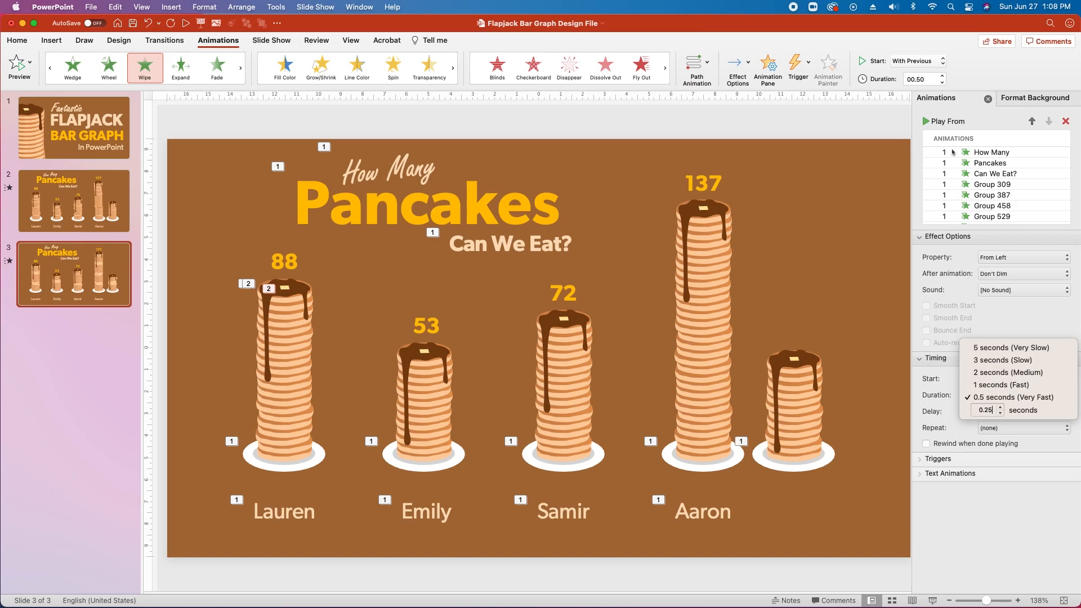
left_click(989, 337)
left_click(989, 416)
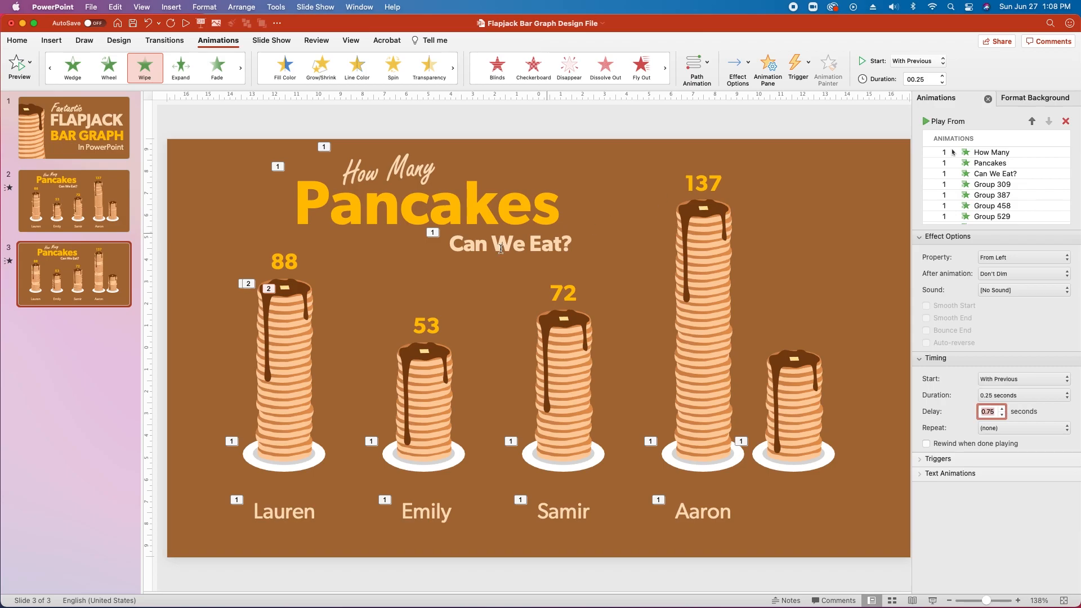
left_click(271, 261)
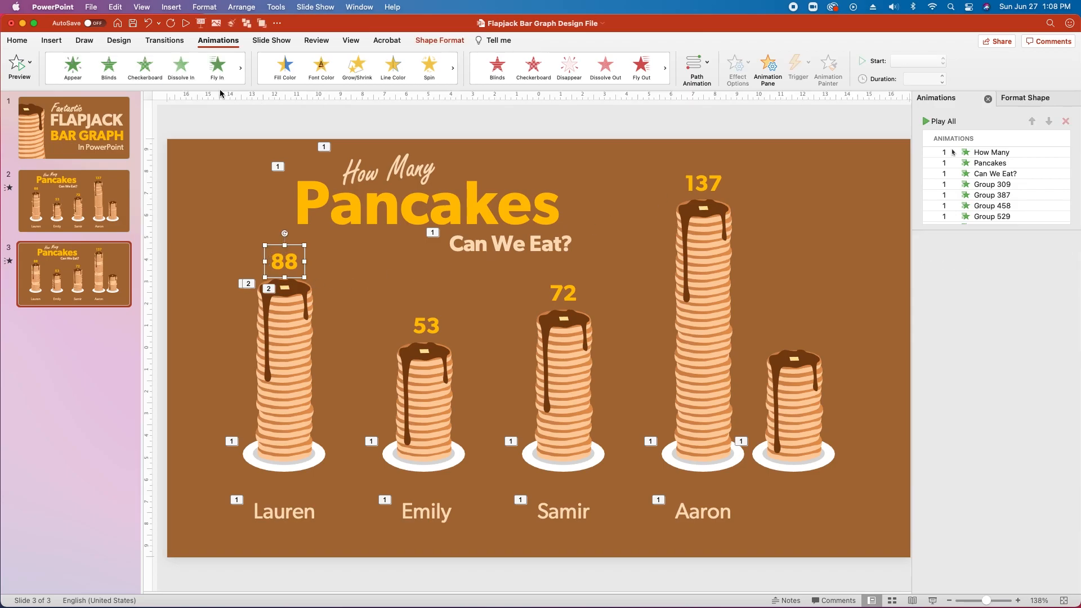
Give the 88 label a Fly In from the top with Bounce End, With Previous, 1-second delay.
left_click(219, 67)
left_click(1021, 257)
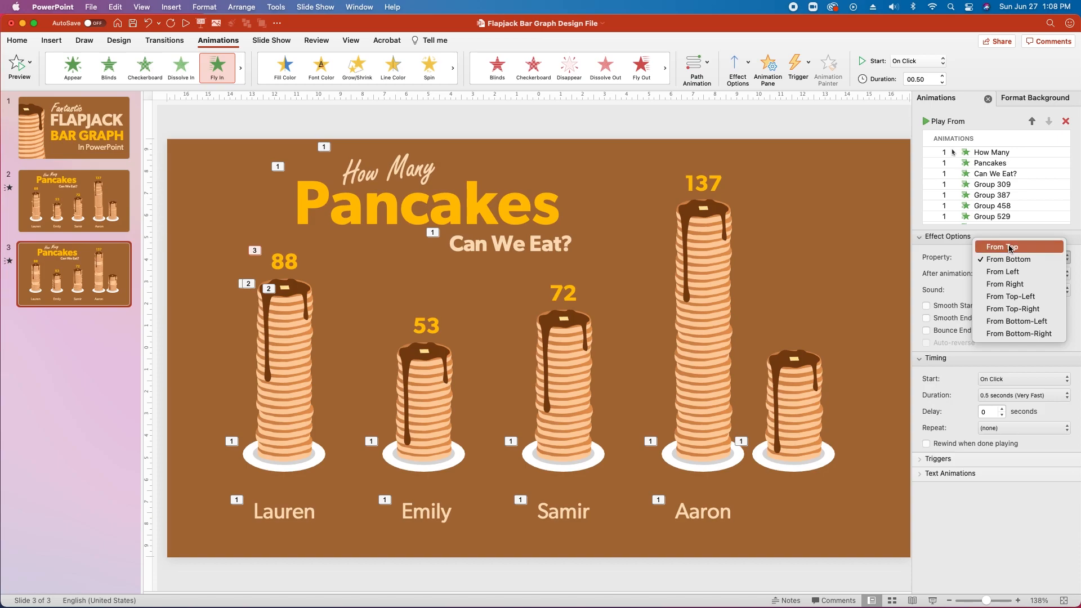
left_click(991, 244)
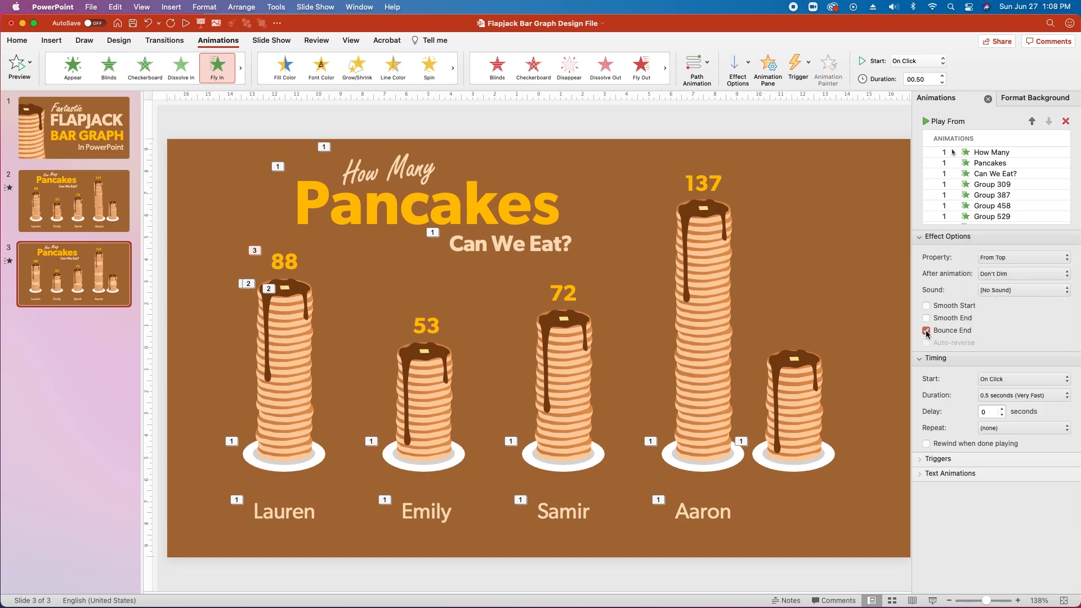
left_click(1013, 379)
left_click(993, 391)
left_click(991, 413)
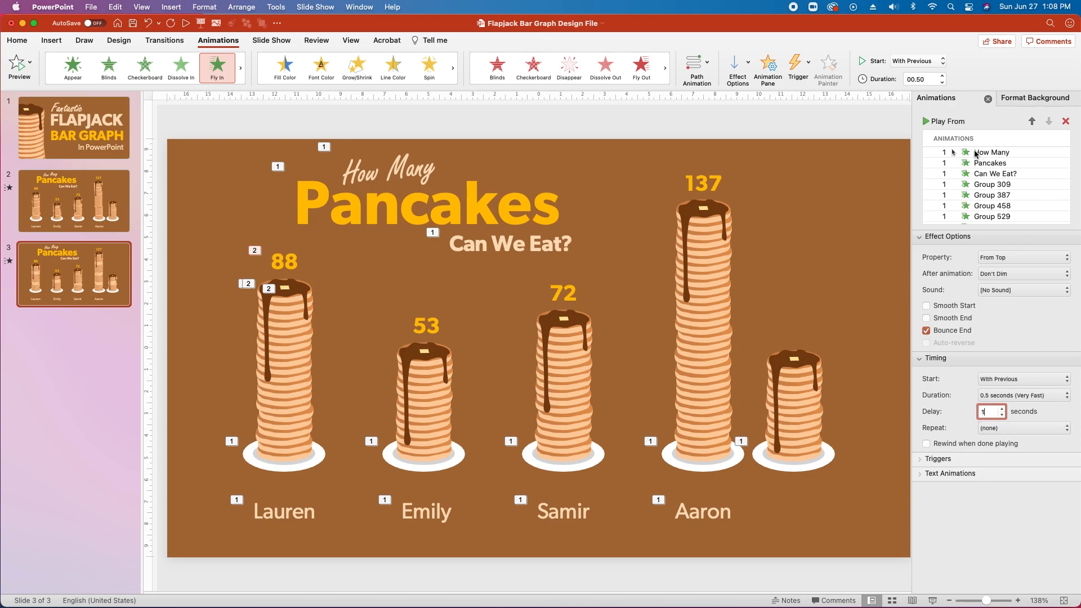
scroll(1009, 183, "down", 5)
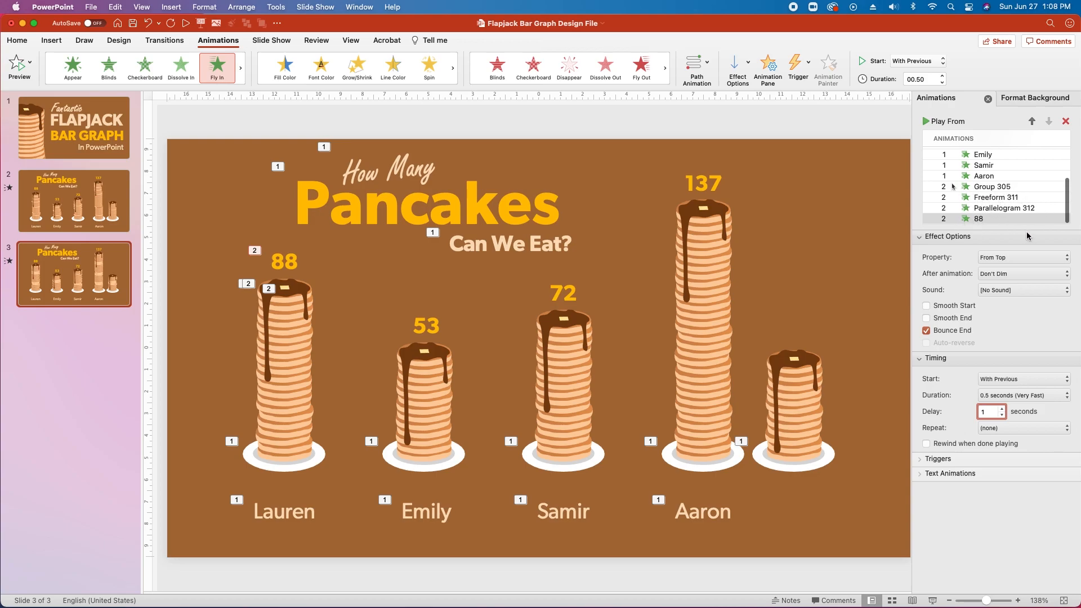
left_click(287, 377)
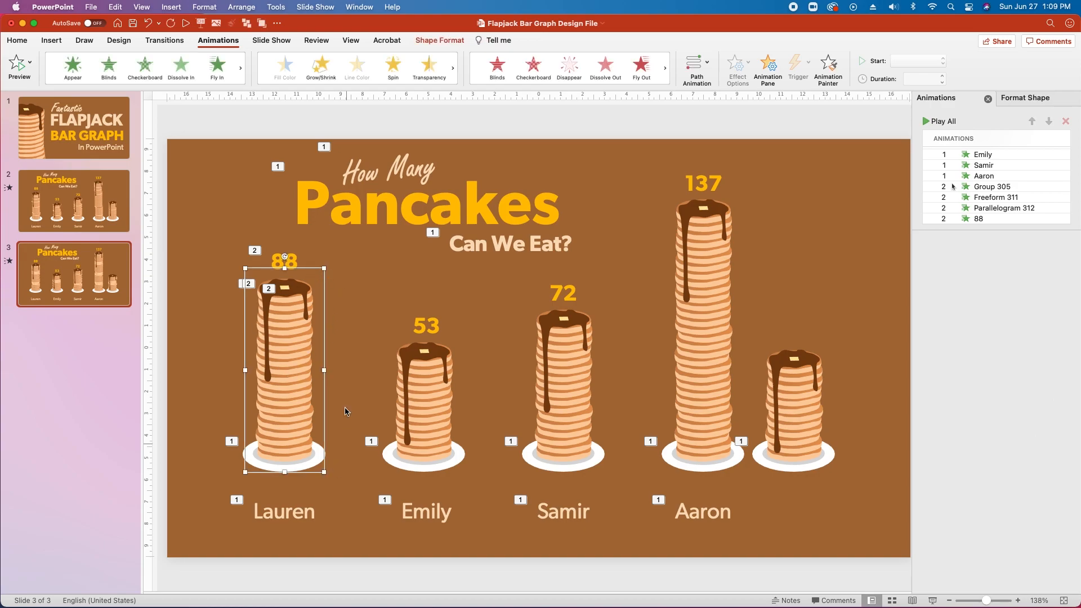
Copy the 88 stack's bouncing Fly In onto the 53 stack with Animation Painter and review it.
left_click(828, 65)
left_click(426, 417)
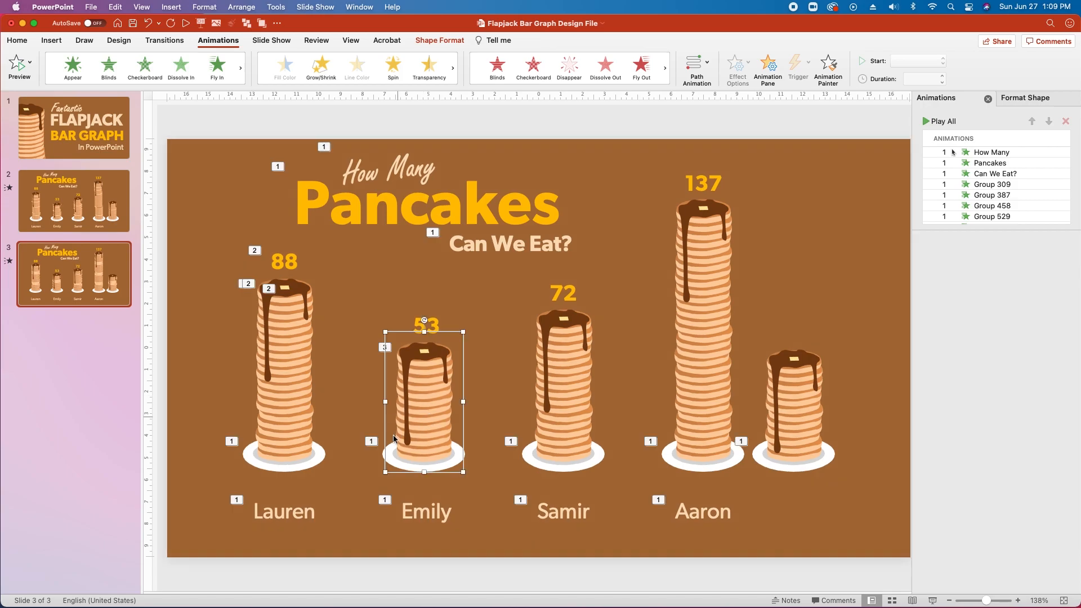
scroll(988, 193, "down", 5)
left_click(992, 220)
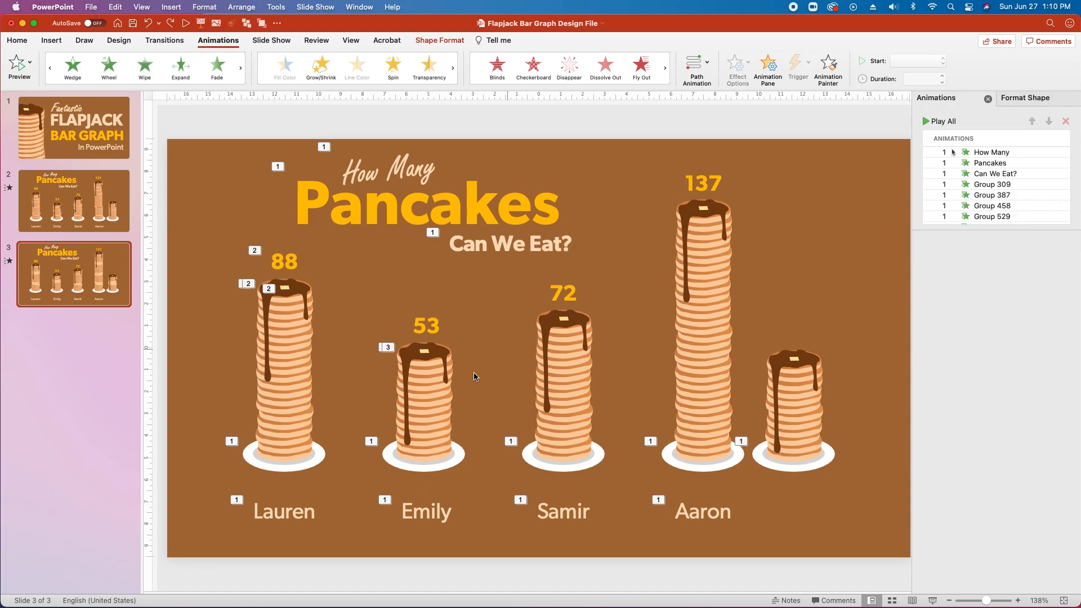
left_click(476, 376)
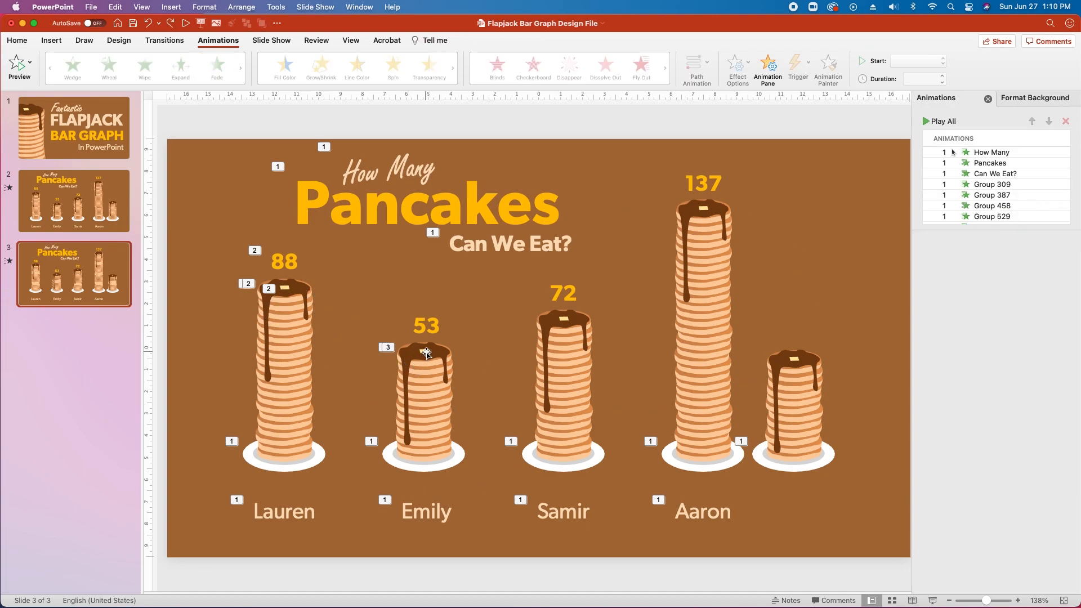
Check the grouping of the 53, 72 and rightmost stacks by selecting their shapes.
left_click(447, 347)
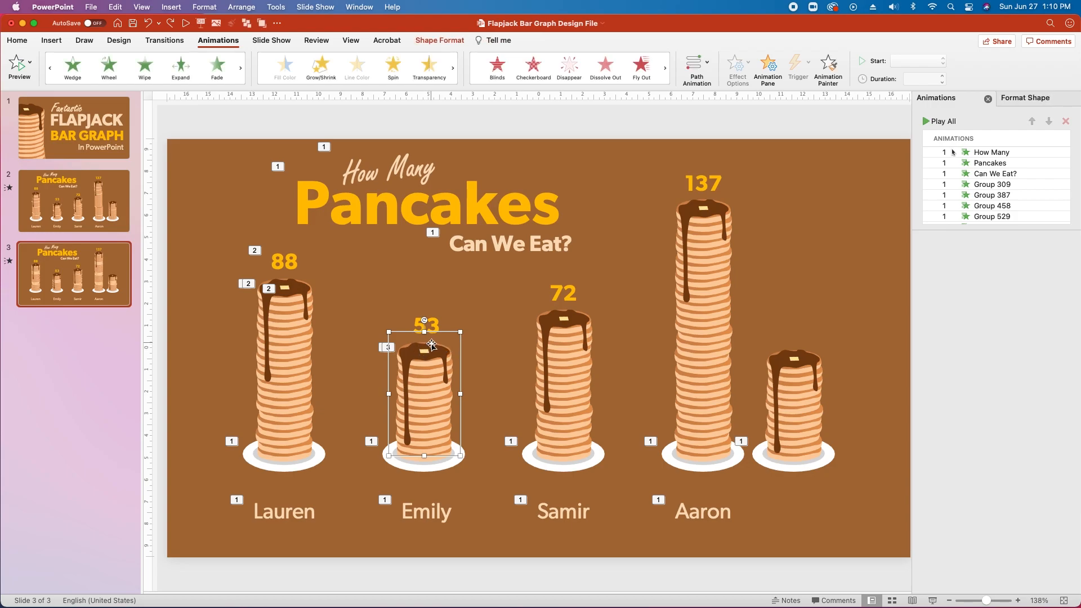
left_click(432, 344)
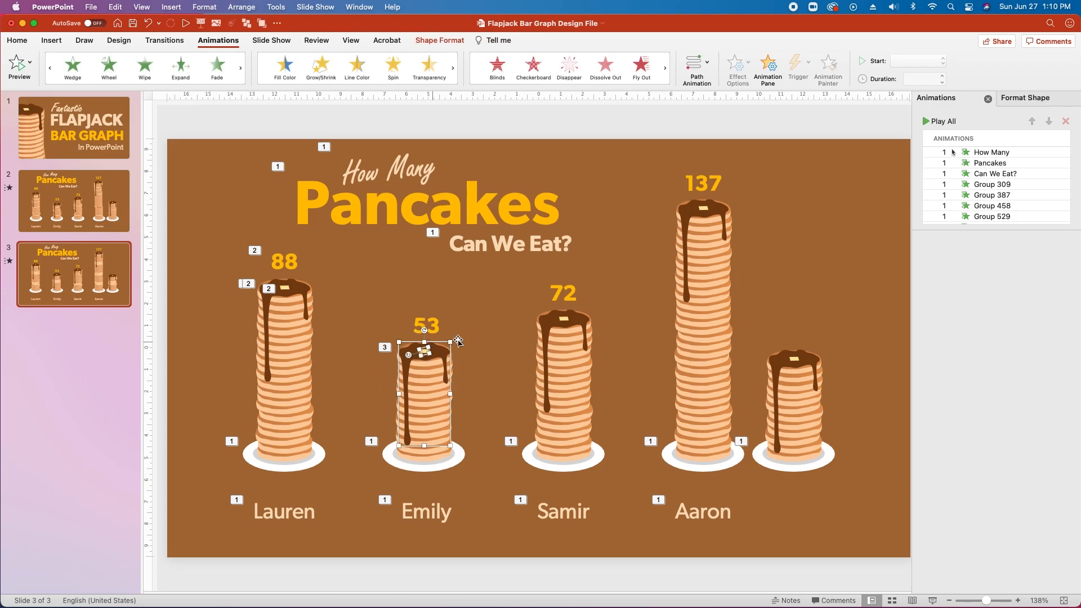
left_click(556, 315)
left_click(556, 319)
left_click(650, 289)
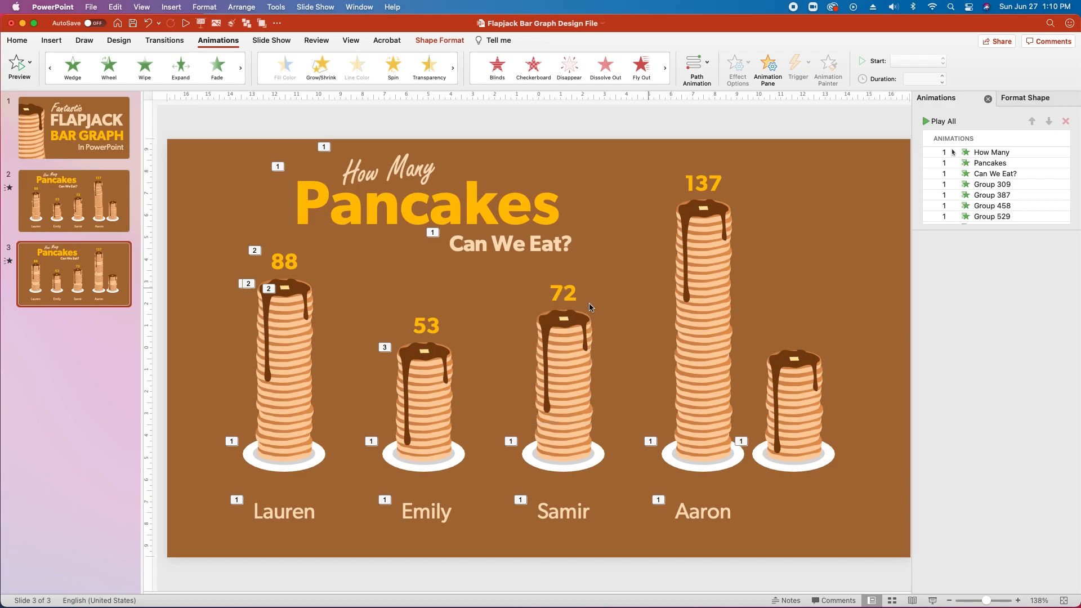
left_click(566, 319)
left_click_drag(844, 332, 760, 460)
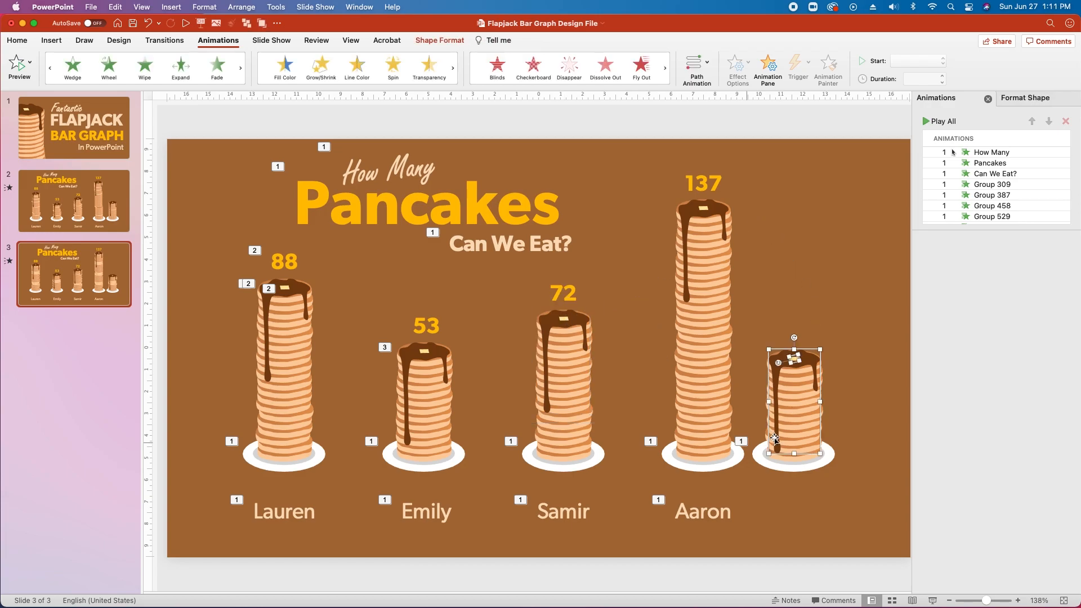
left_click(483, 341)
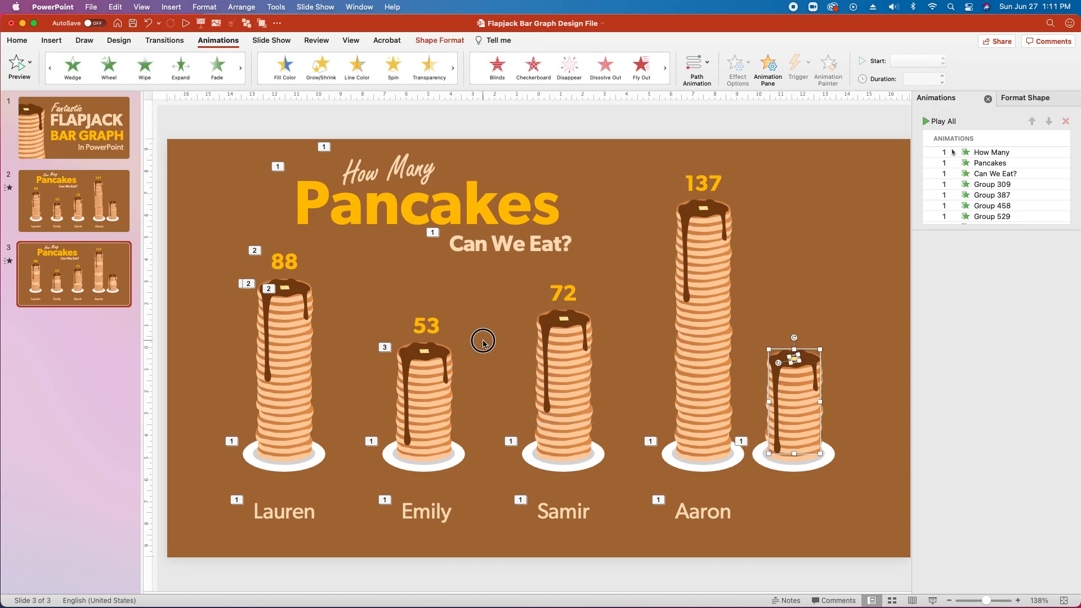
Paint the 88 stack's syrup and butter Wipe animations onto the 53 stack's syrup and butter.
left_click(299, 291)
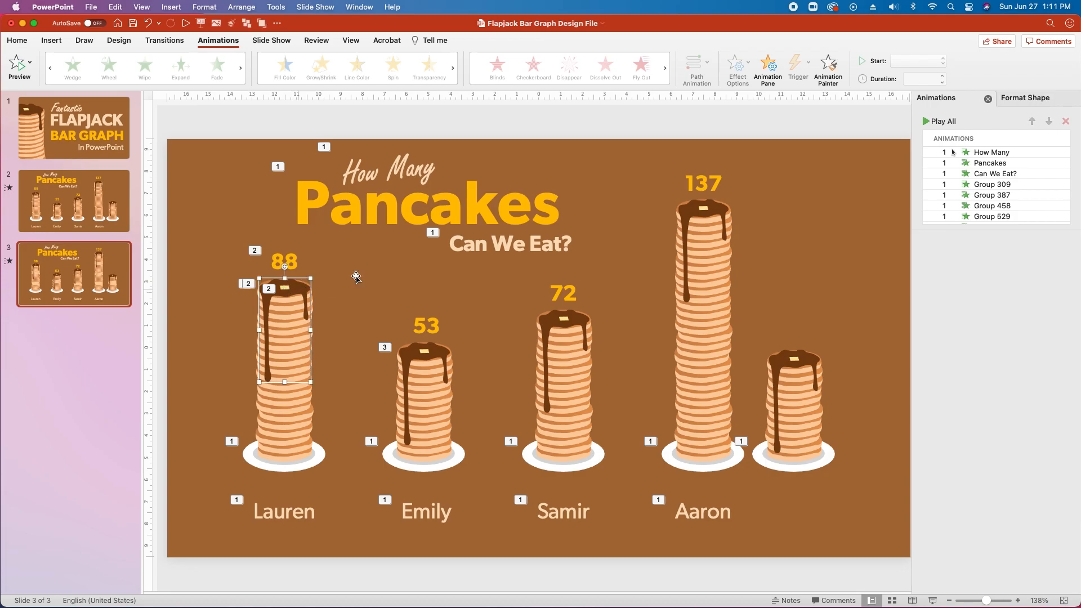
left_click(827, 67)
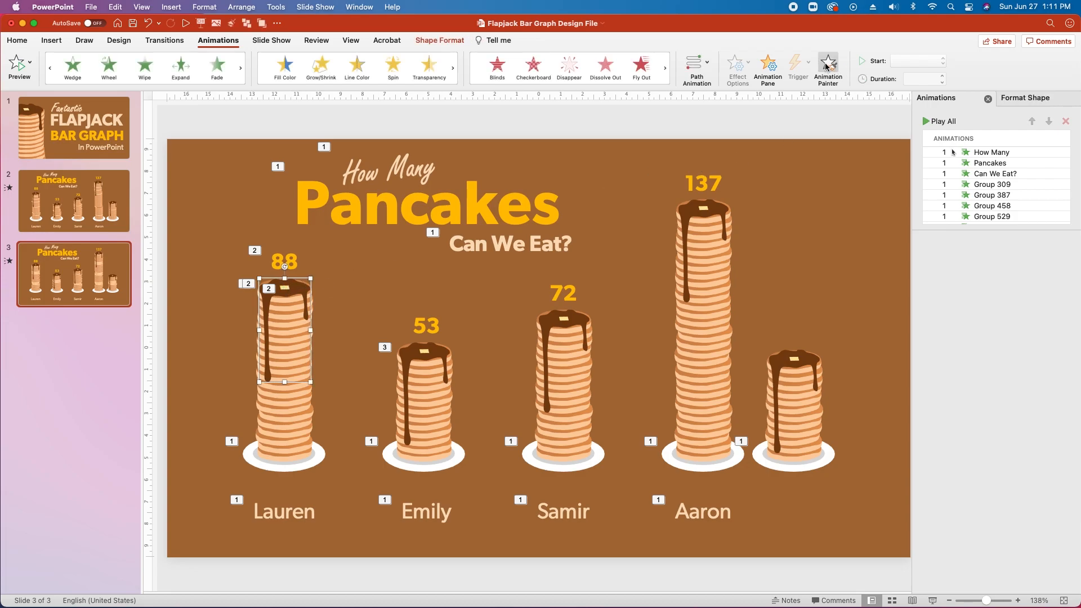
left_click(409, 366)
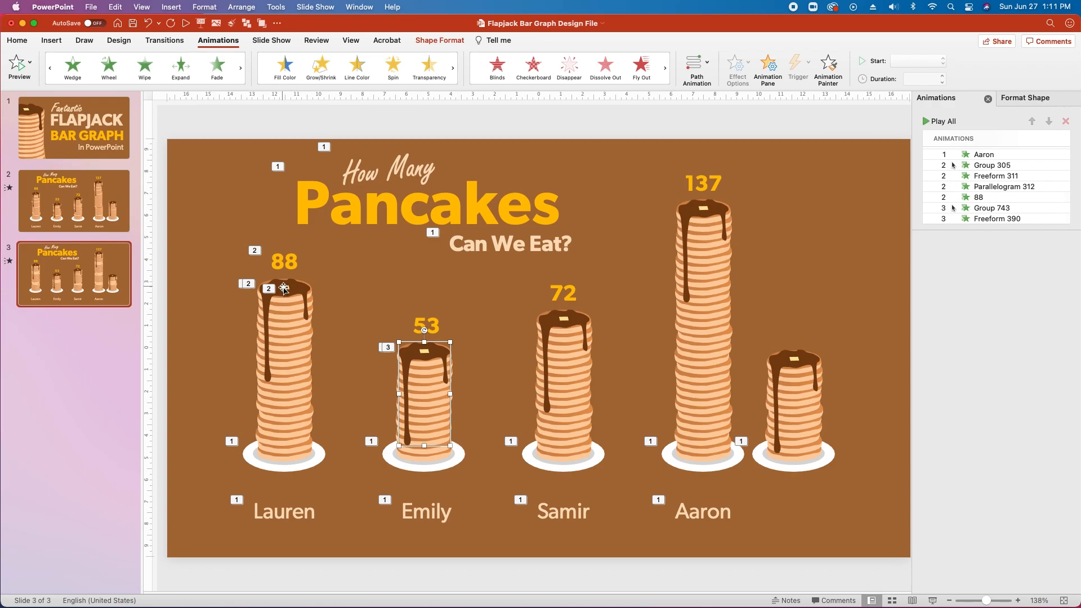
left_click(285, 289)
left_click(827, 67)
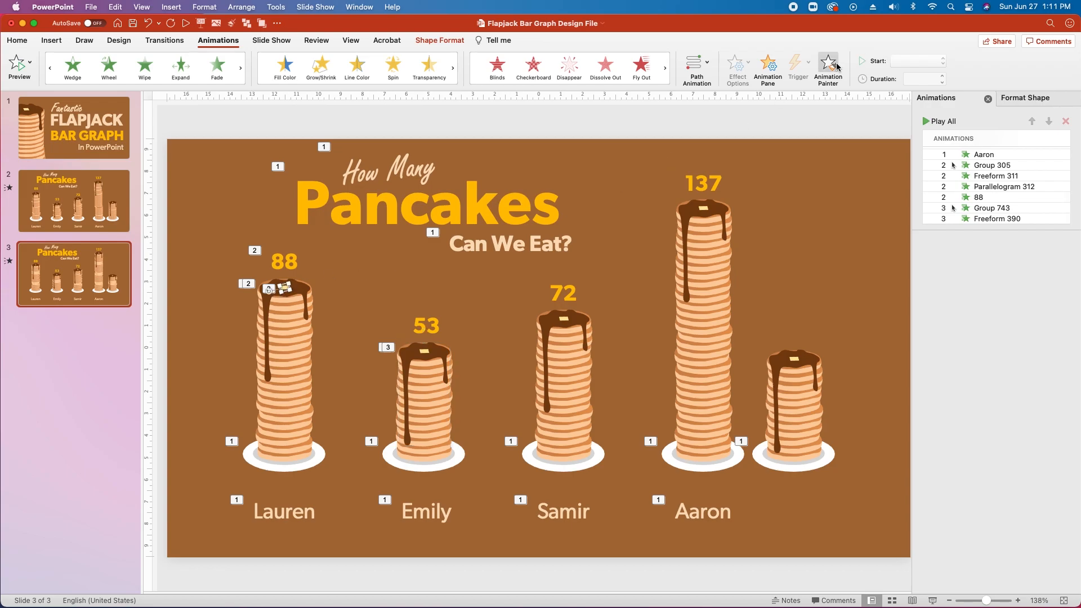
left_click(426, 356)
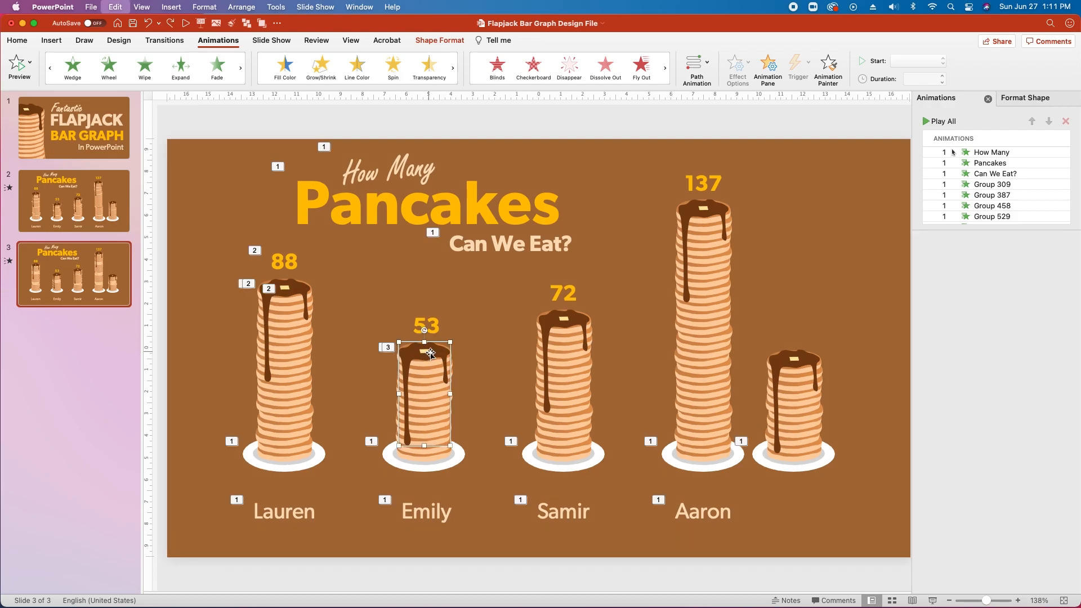
Reapply the 88 butter's Wipe animation onto the 53 stack's butter pat.
scroll(378, 333, "up", 6)
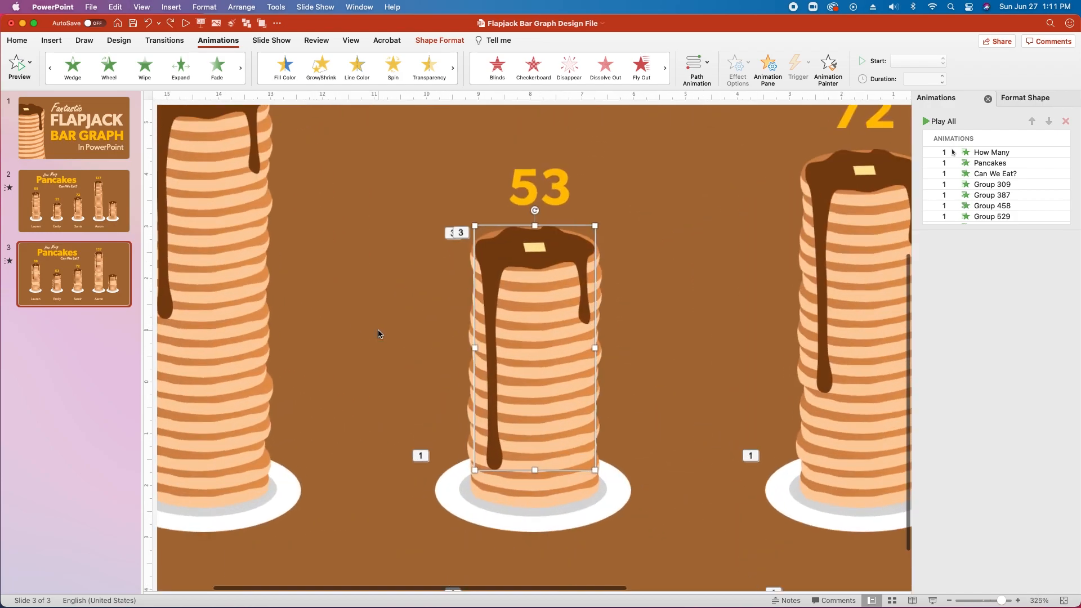
scroll(379, 333, "up", 1)
left_click(205, 172)
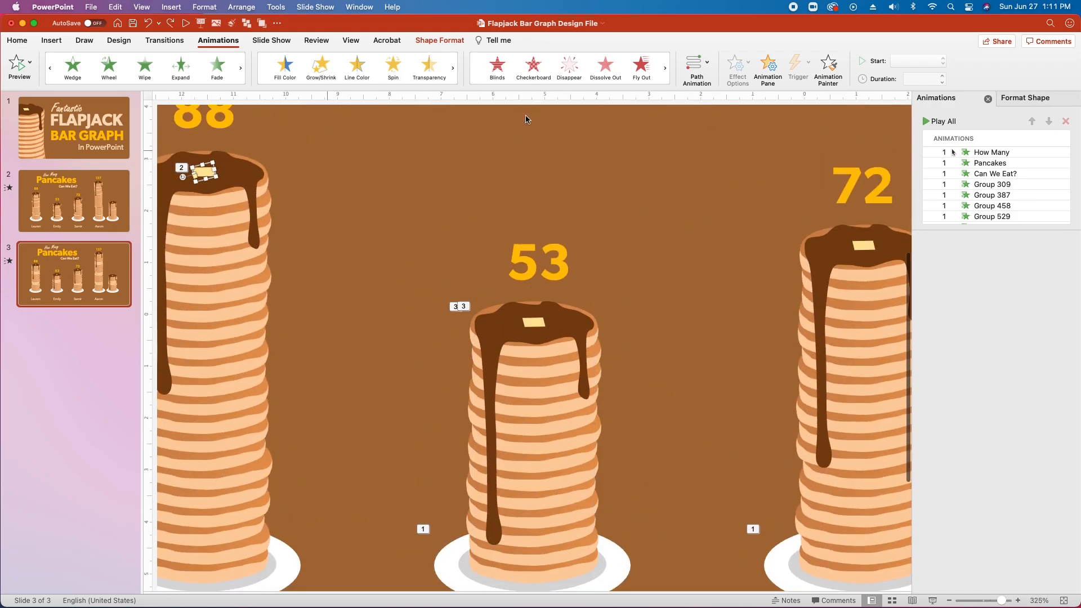
left_click(828, 67)
left_click(535, 323)
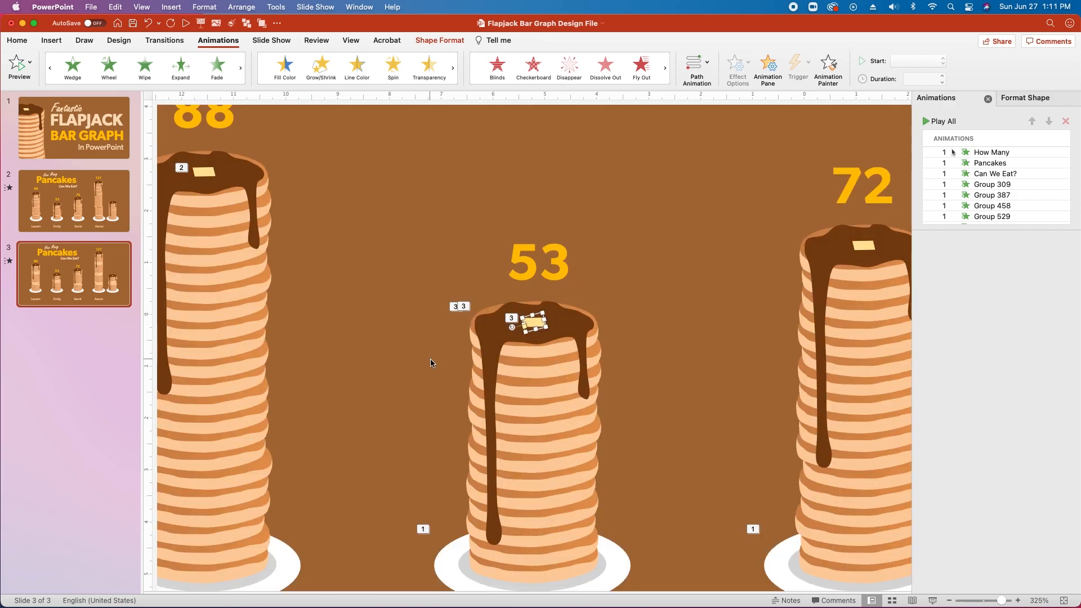
scroll(434, 362, "down", 2)
left_click(268, 178)
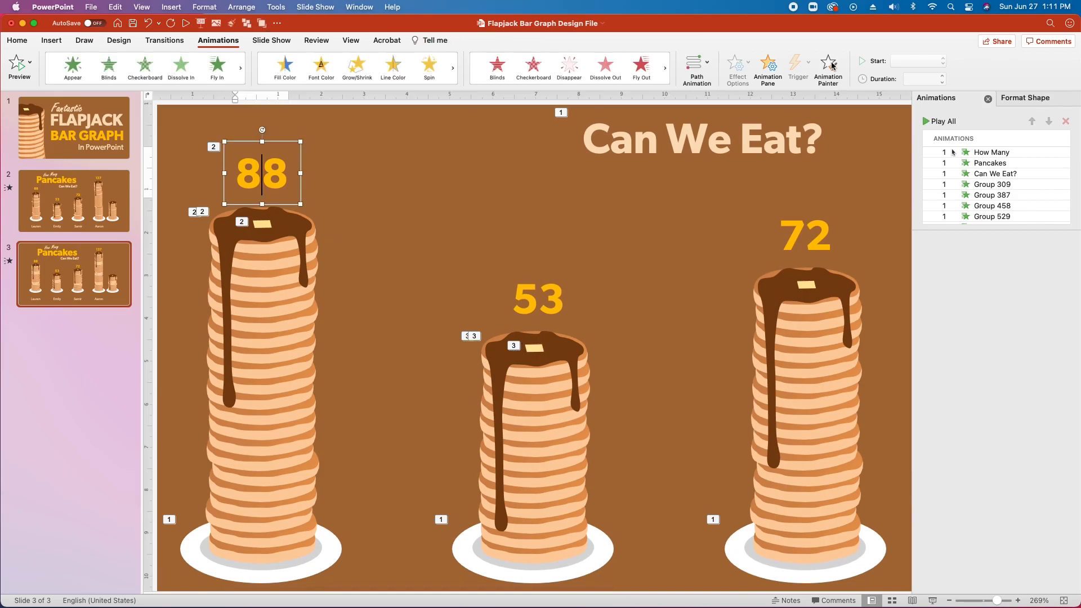
Paint the 88 label's bouncing Fly In onto the 53 label and review the Group 305 entry.
left_click(828, 67)
left_click(544, 294)
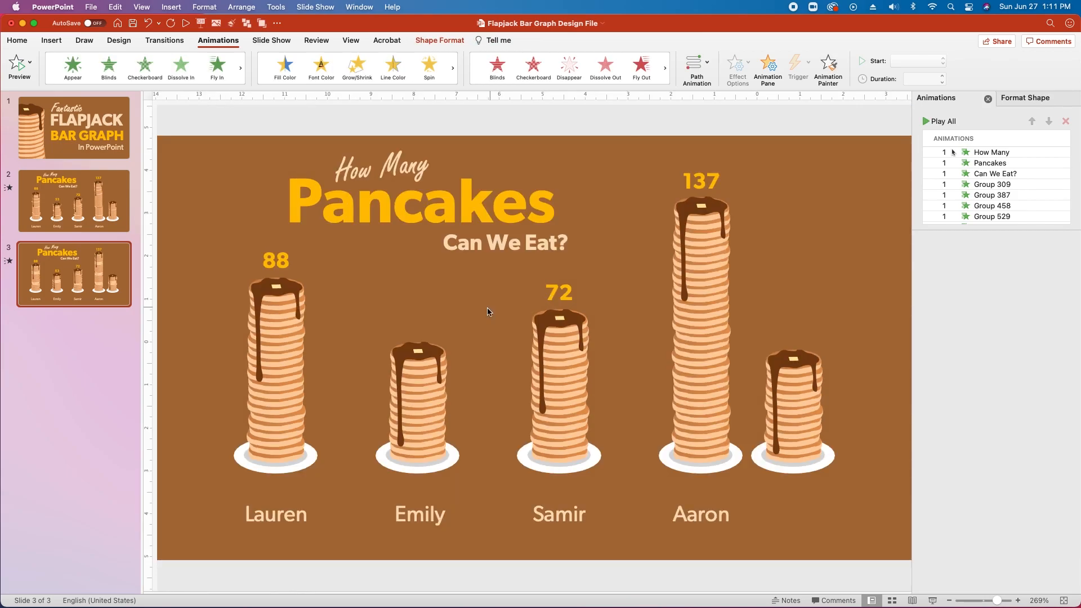
scroll(992, 186, "down", 5)
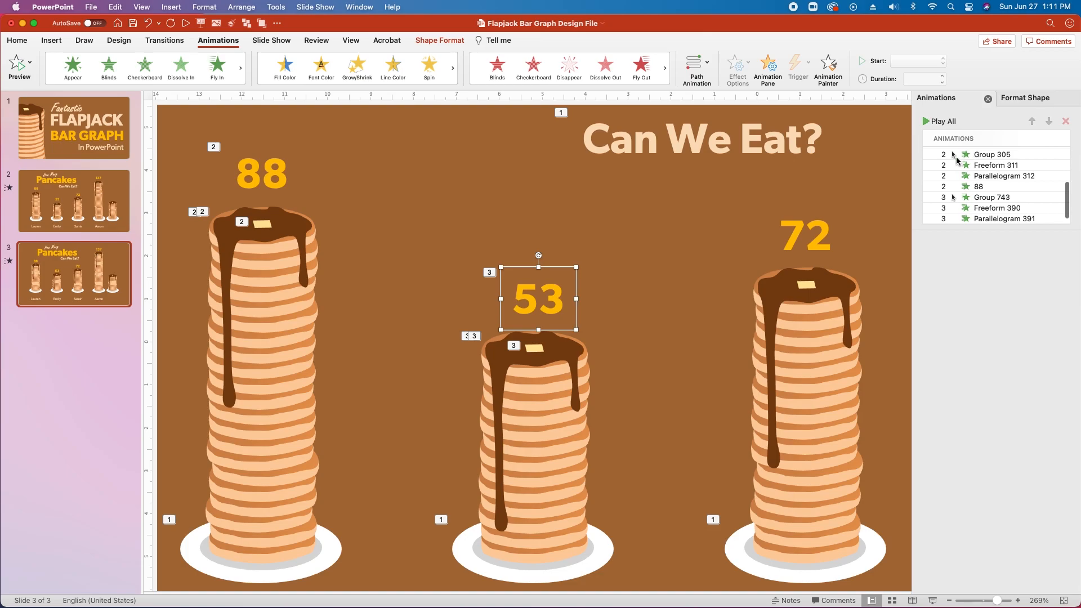
scroll(993, 195, "down", 1)
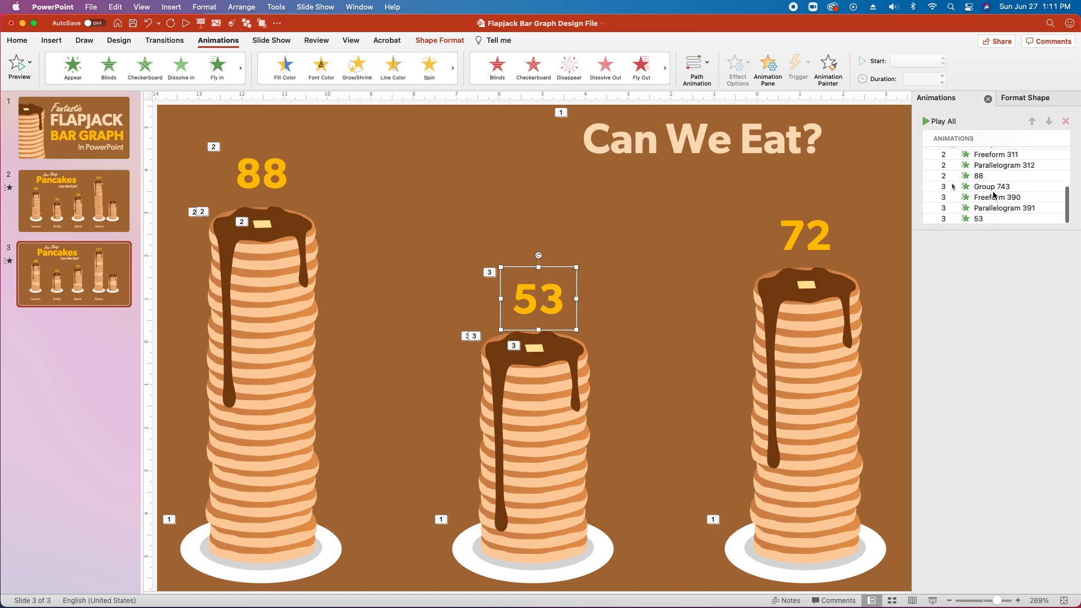
scroll(992, 185, "up", 1)
left_click(975, 157)
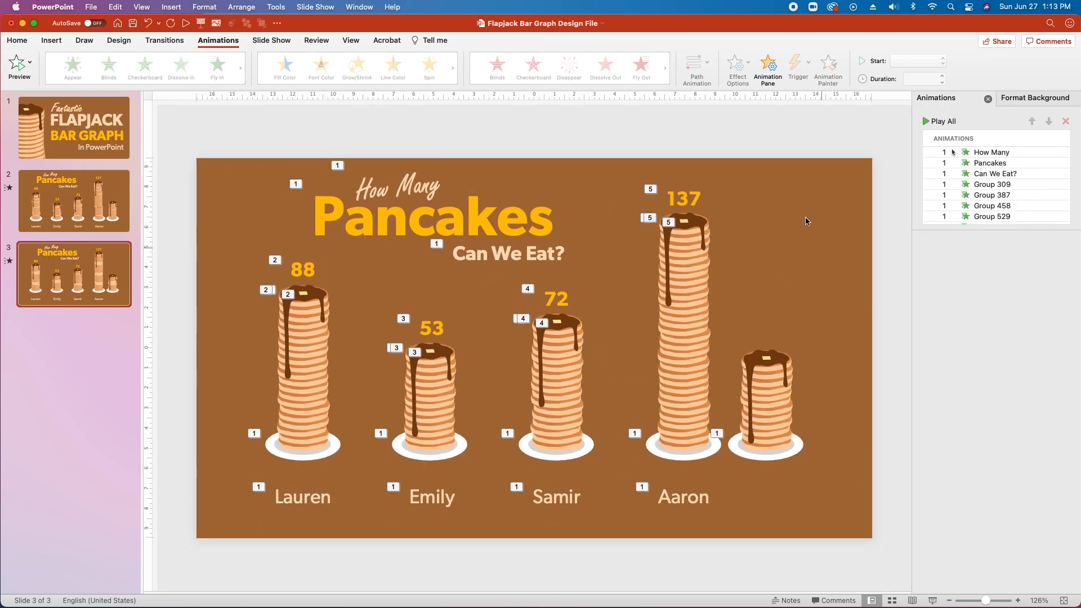
Paint the 137 stack's rising animation onto the fifth stack, set With Previous and 0.15-second delay.
left_click(692, 367)
left_click(827, 66)
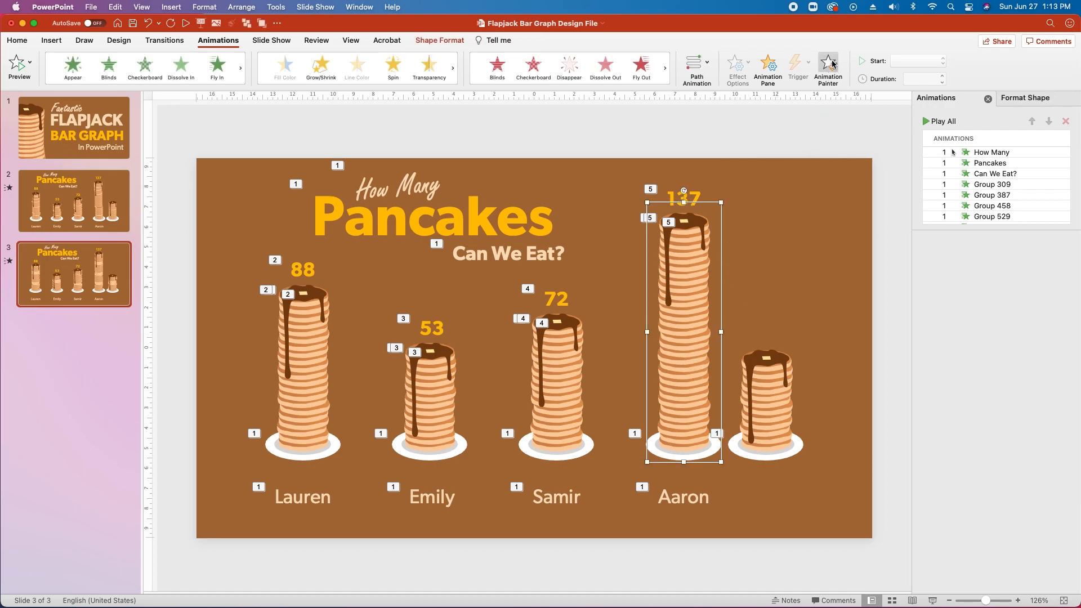
left_click(776, 417)
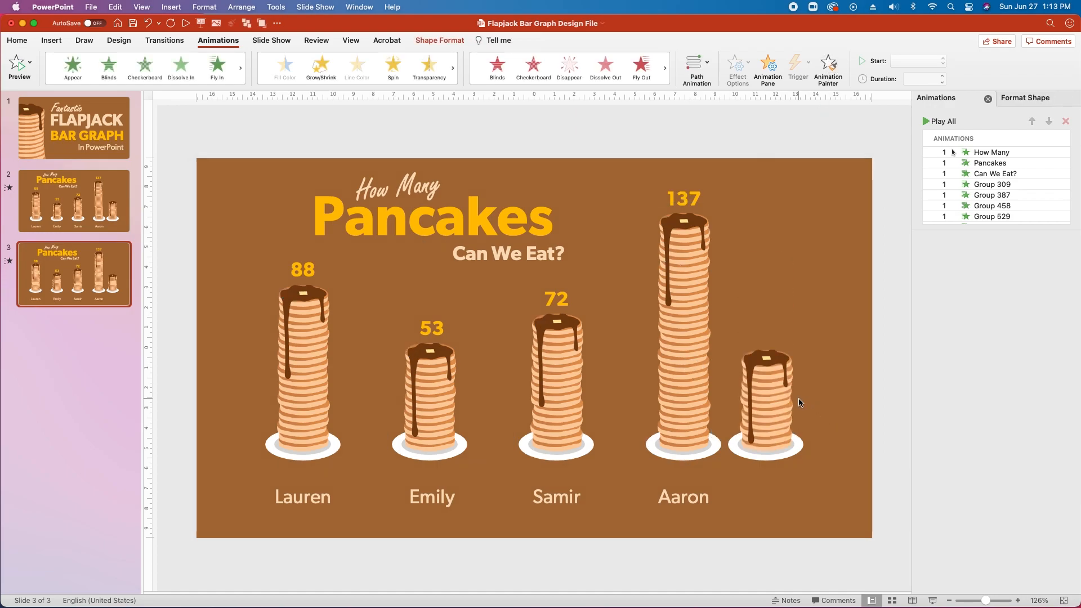
scroll(1006, 183, "down", 10)
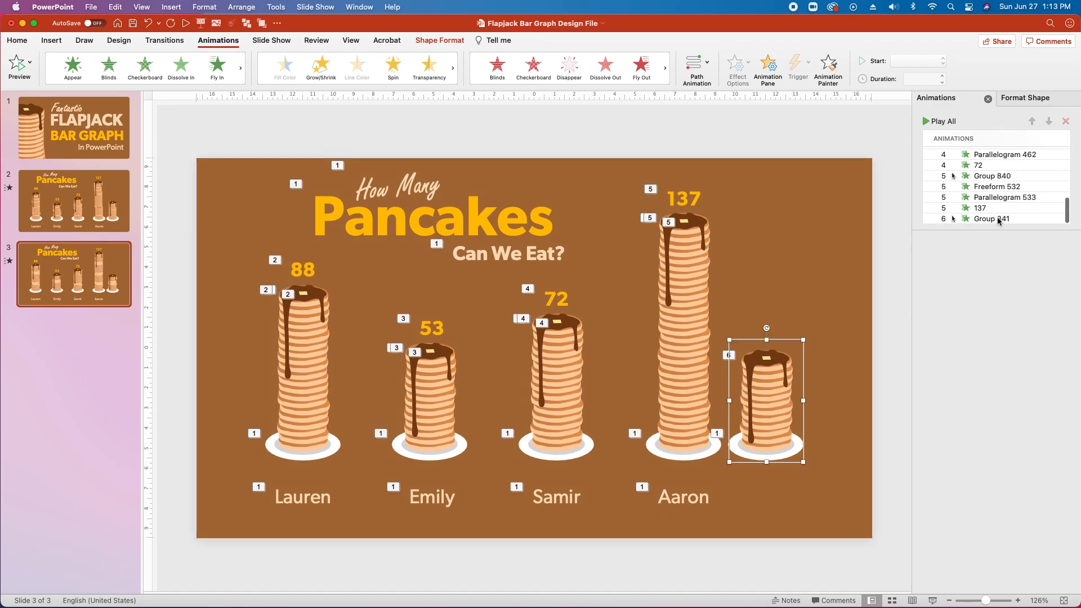
left_click(998, 220)
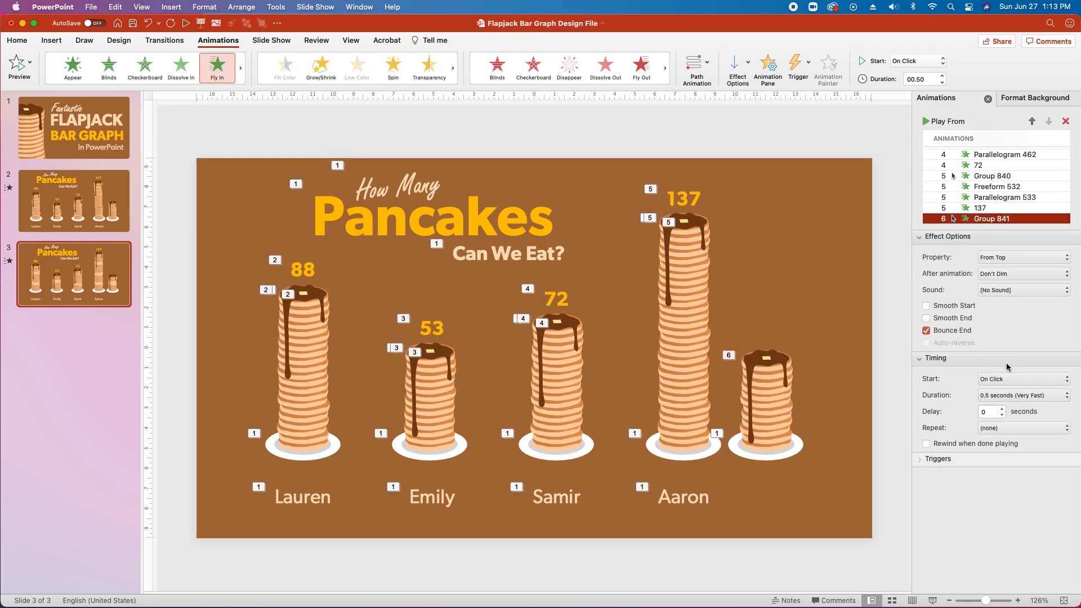
left_click(1030, 378)
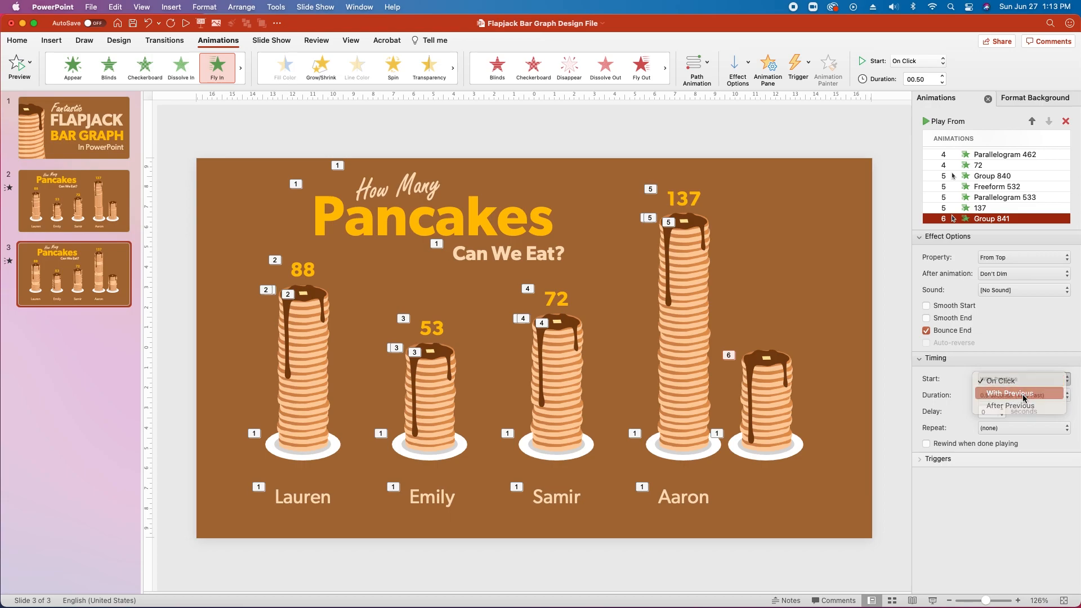
left_click(1022, 393)
left_click(990, 414)
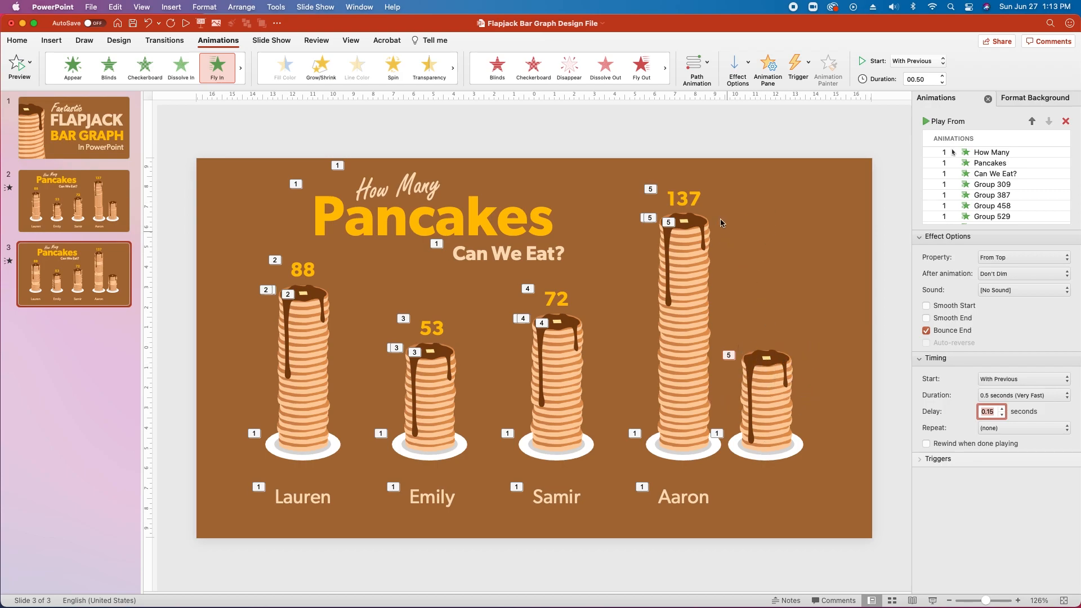
left_click(696, 222)
left_click(830, 68)
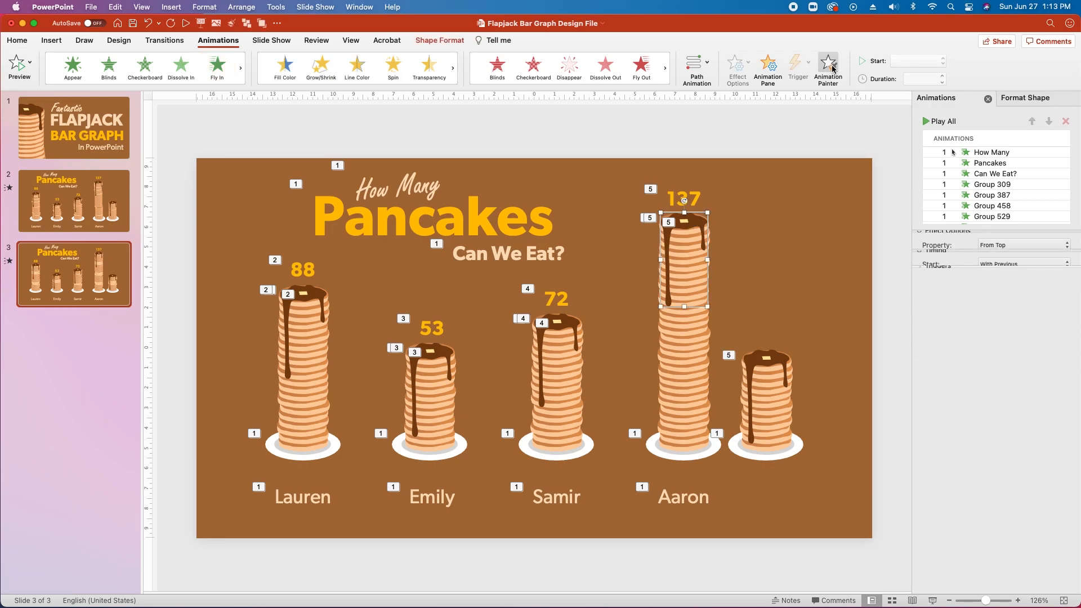
Apply the copied syrup Wipe to the fifth stack's syrup with a 0.65-second delay.
left_click(761, 360)
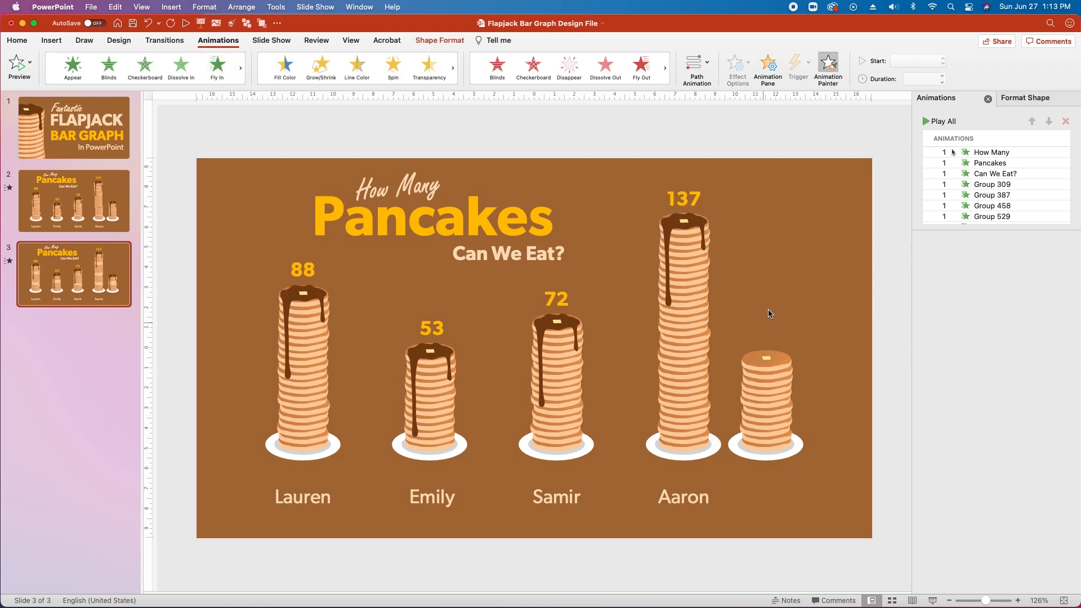
left_click(1008, 222)
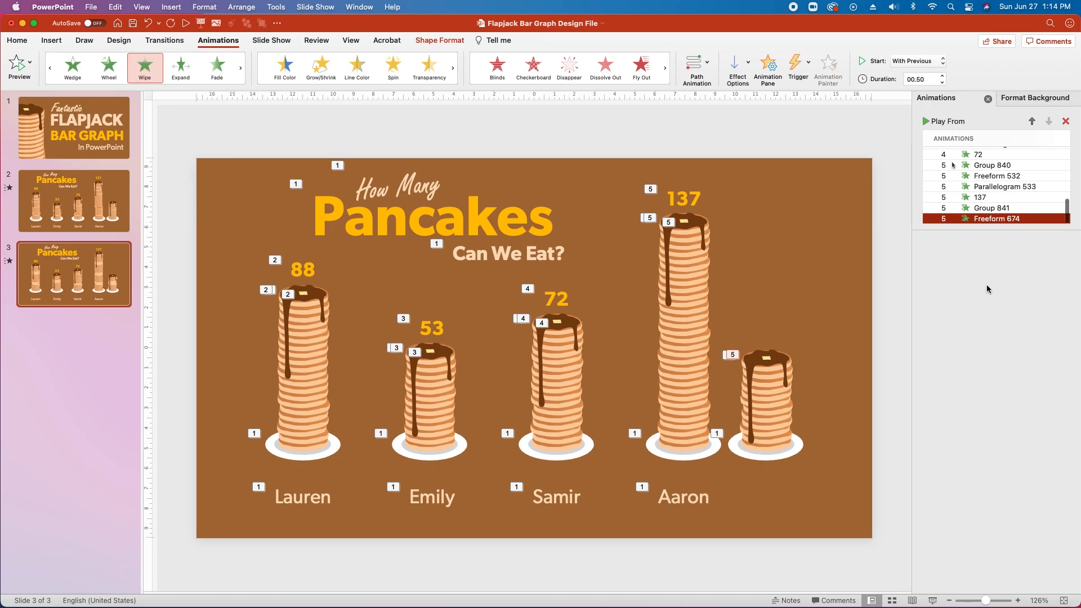
left_click(984, 412)
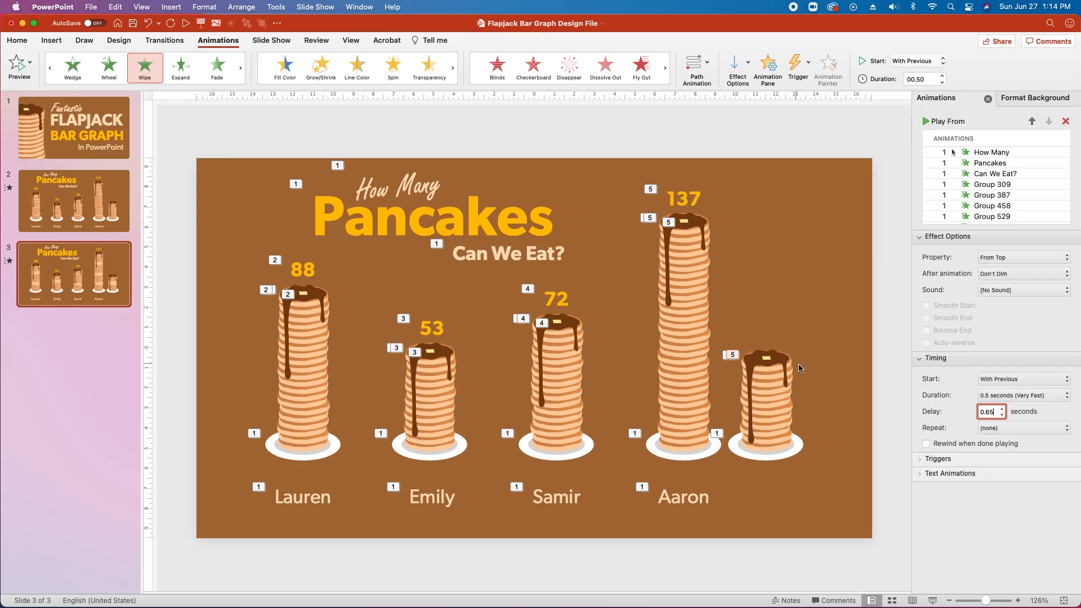
scroll(770, 309, "up", 5)
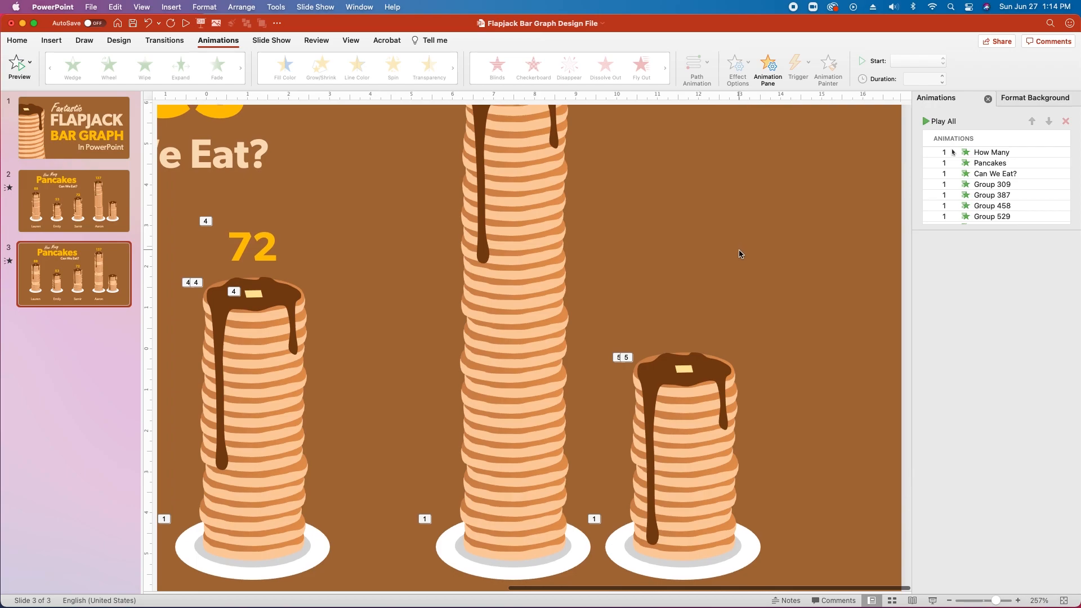
scroll(739, 254, "up", 2)
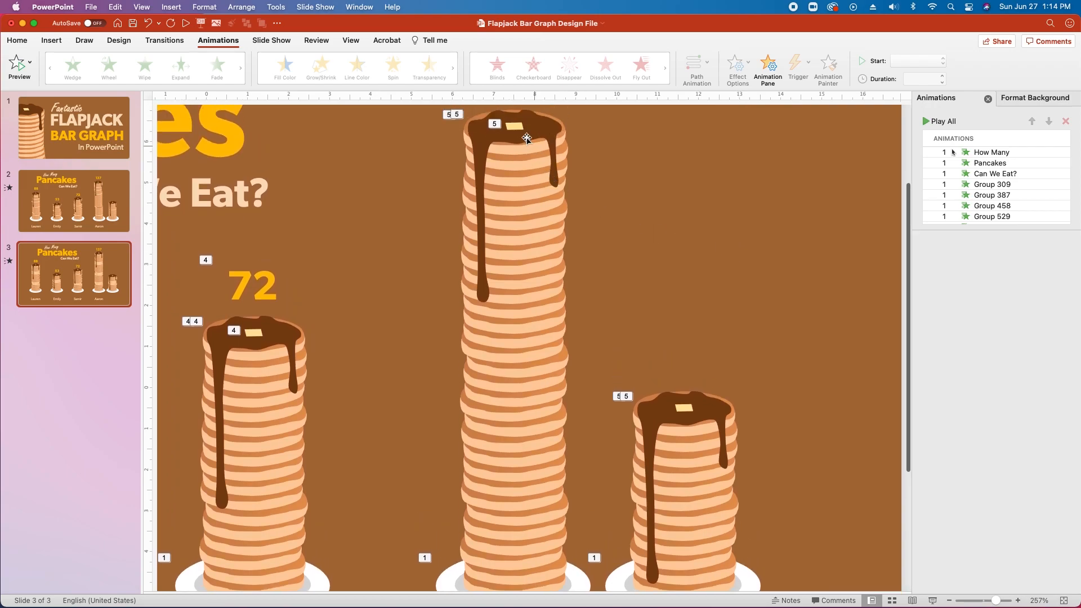
Paint Aaron's butter Wipe onto the fifth stack's butter and change its delay to 0.9 seconds.
left_click(517, 128)
left_click(827, 66)
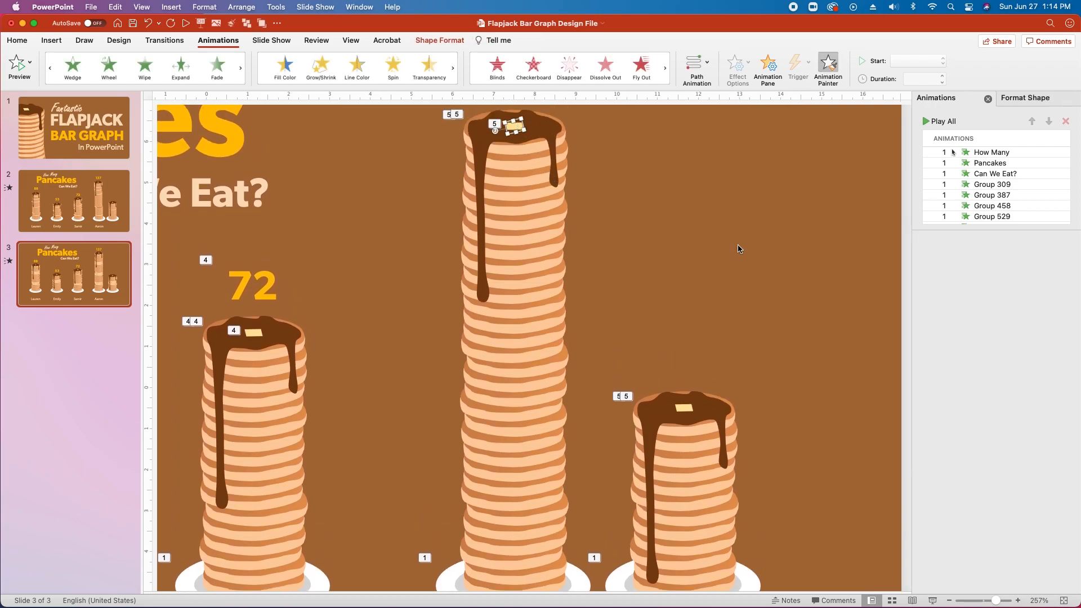
left_click(688, 414)
scroll(688, 413, "down", 5)
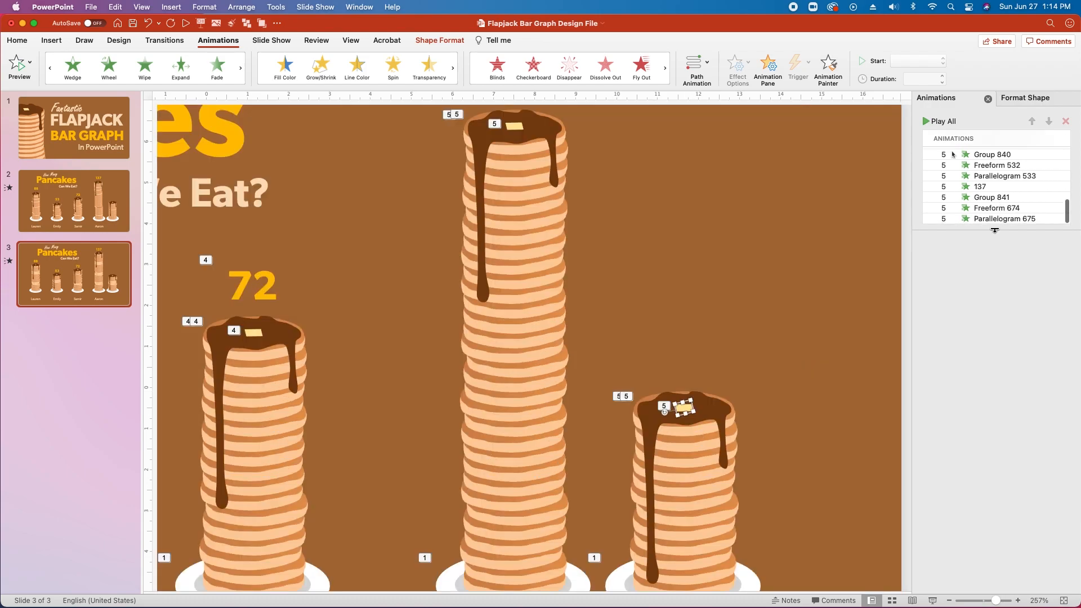
left_click(998, 220)
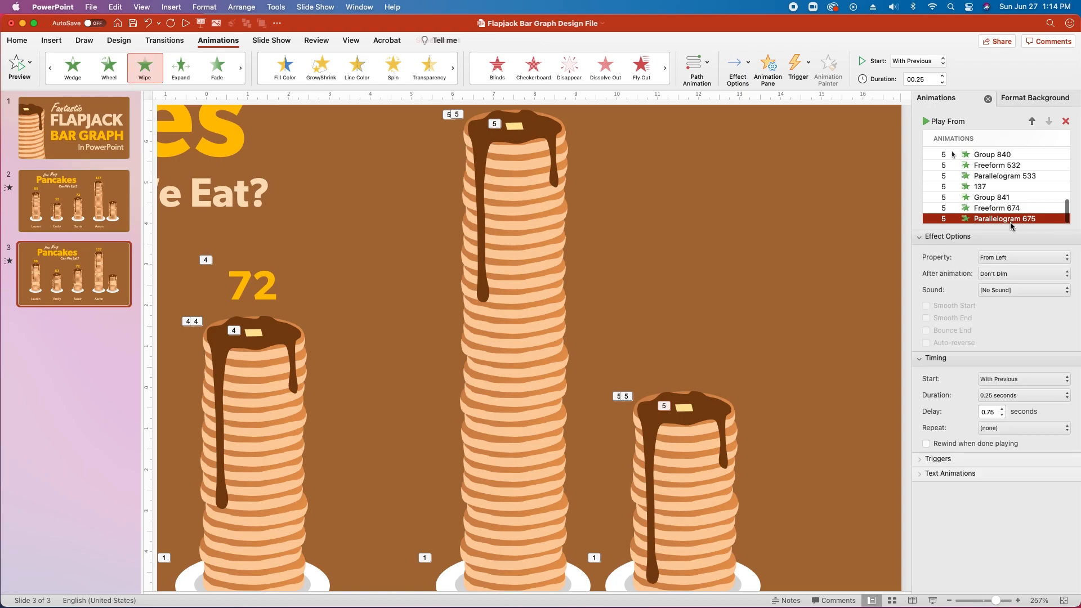
double_click(993, 417)
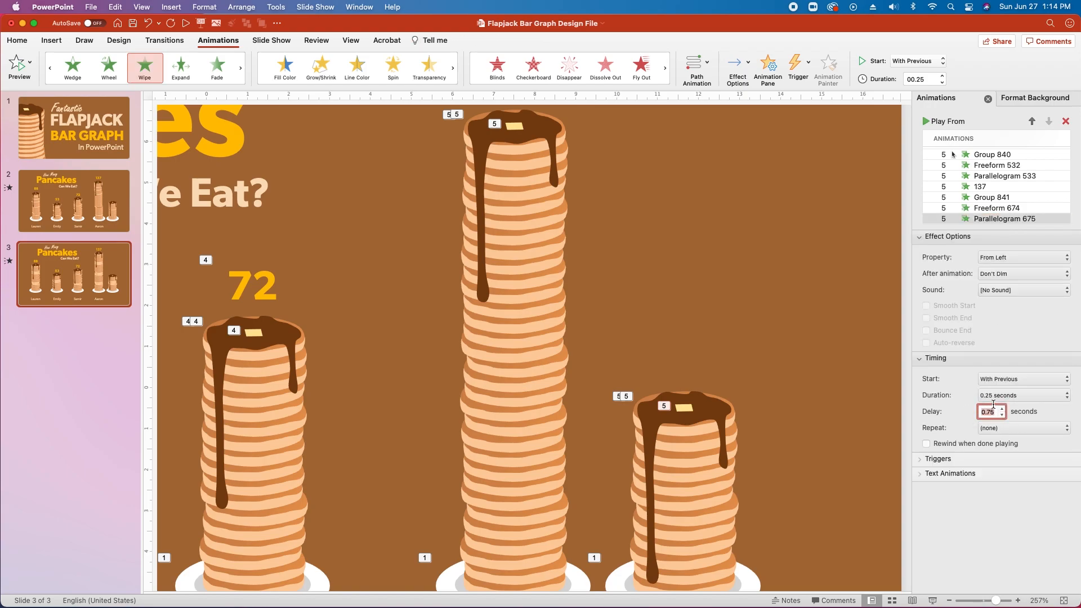
left_click(988, 411)
type("0")
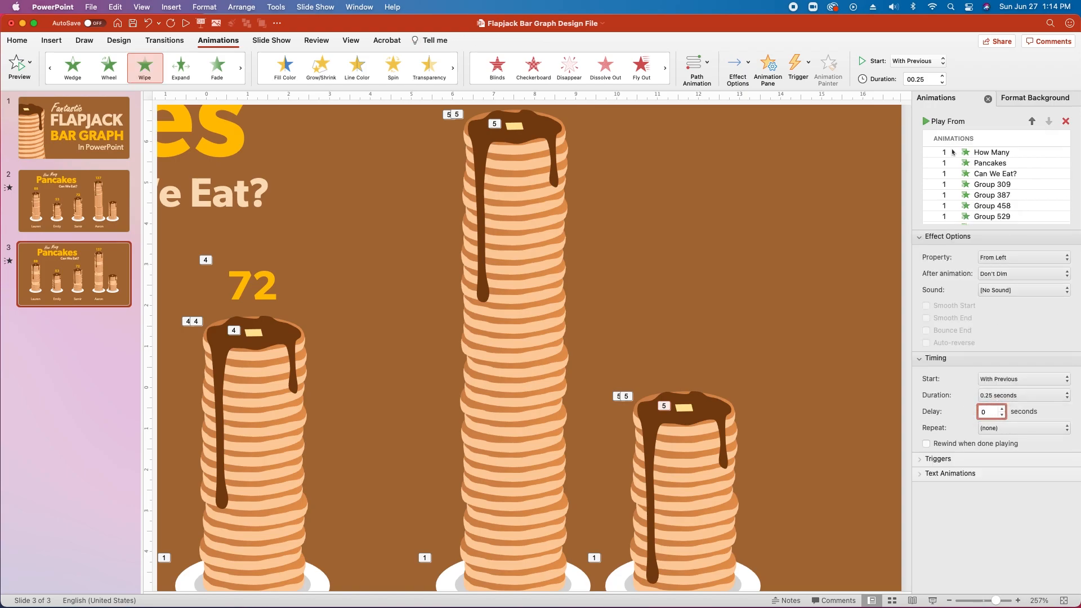
left_click(760, 370)
scroll(761, 368, "down", 3)
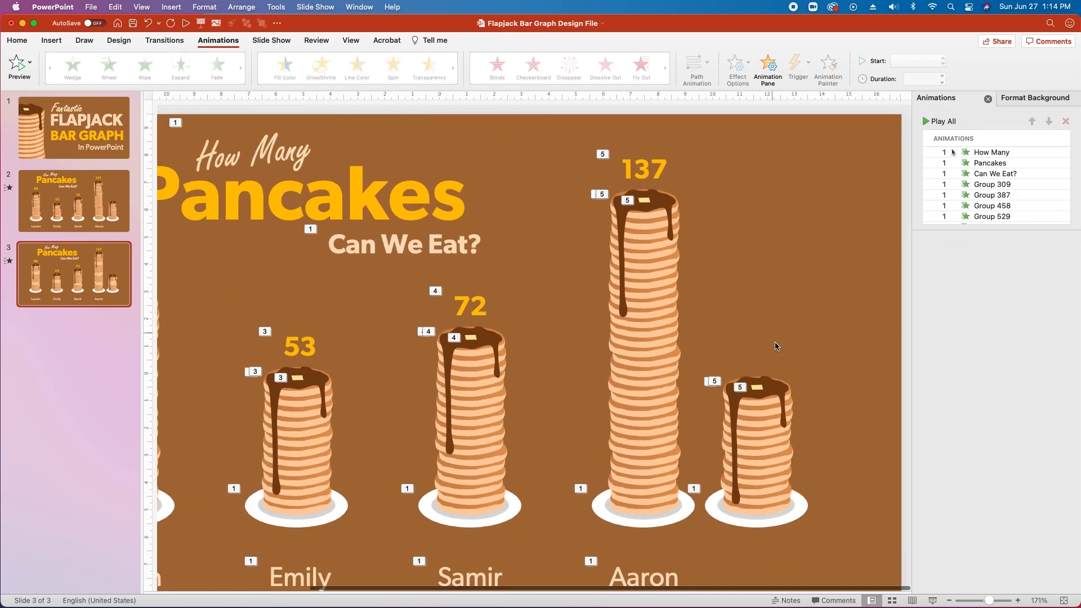
Run slide 3 as a slide show from the current slide and advance through its build animations.
scroll(660, 197, "down", 5)
scroll(632, 266, "up", 5)
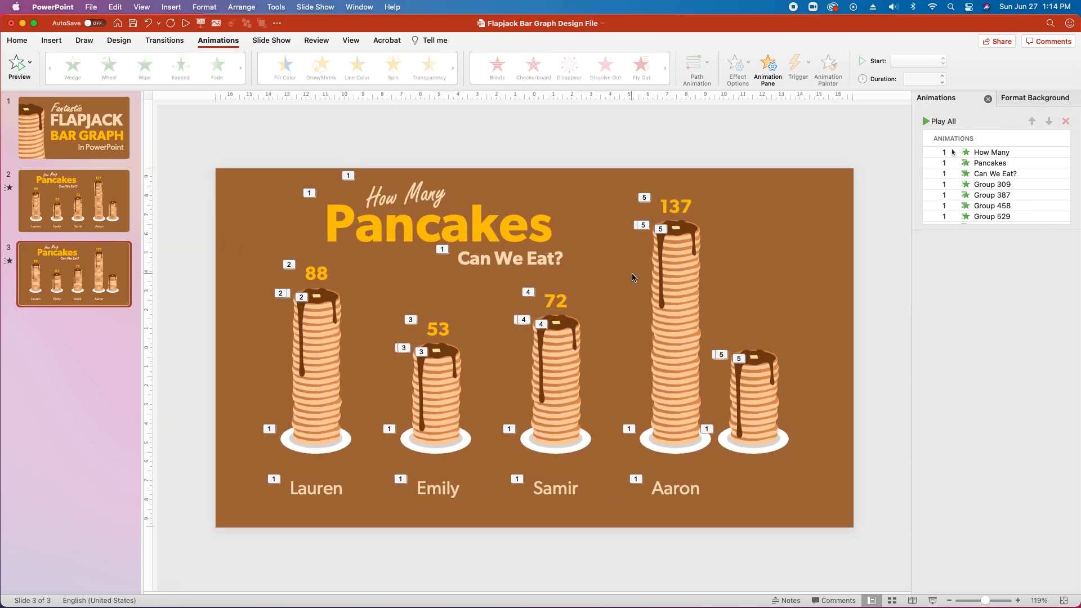
key("super+Return")
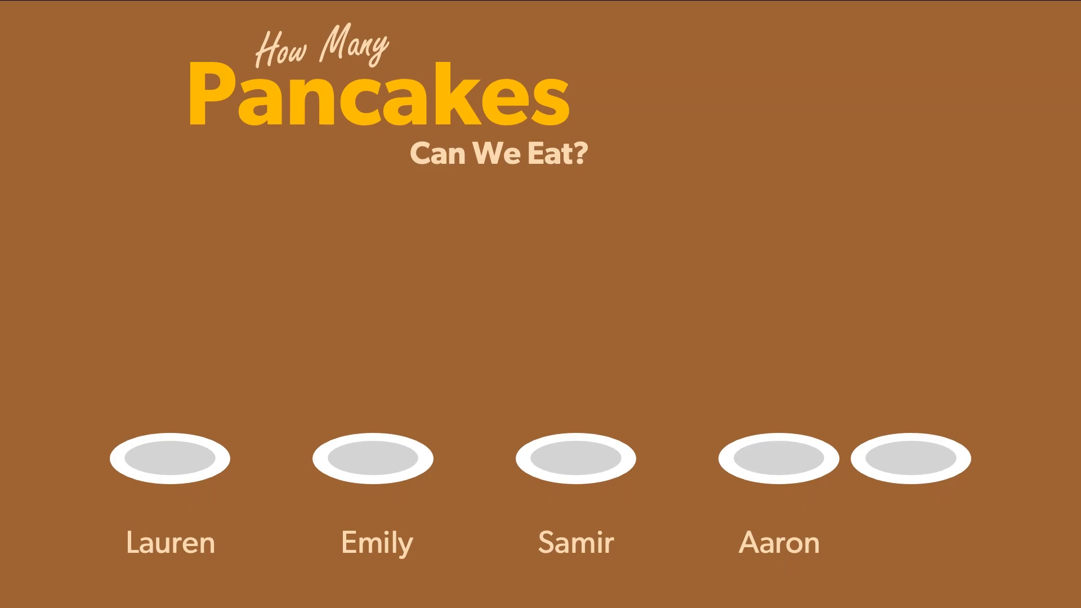
key("Right")
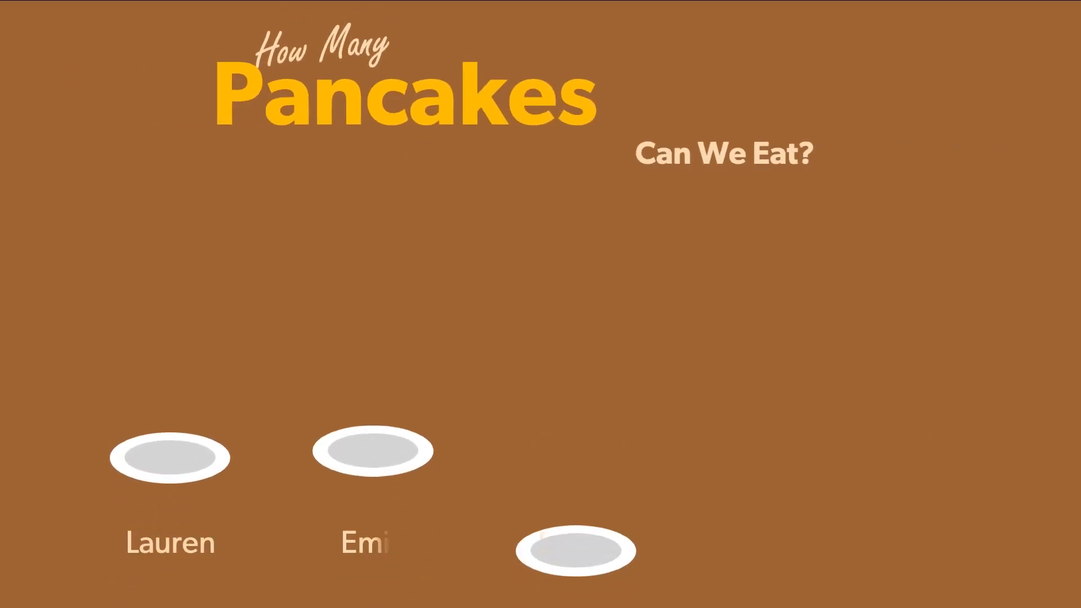
key("Right")
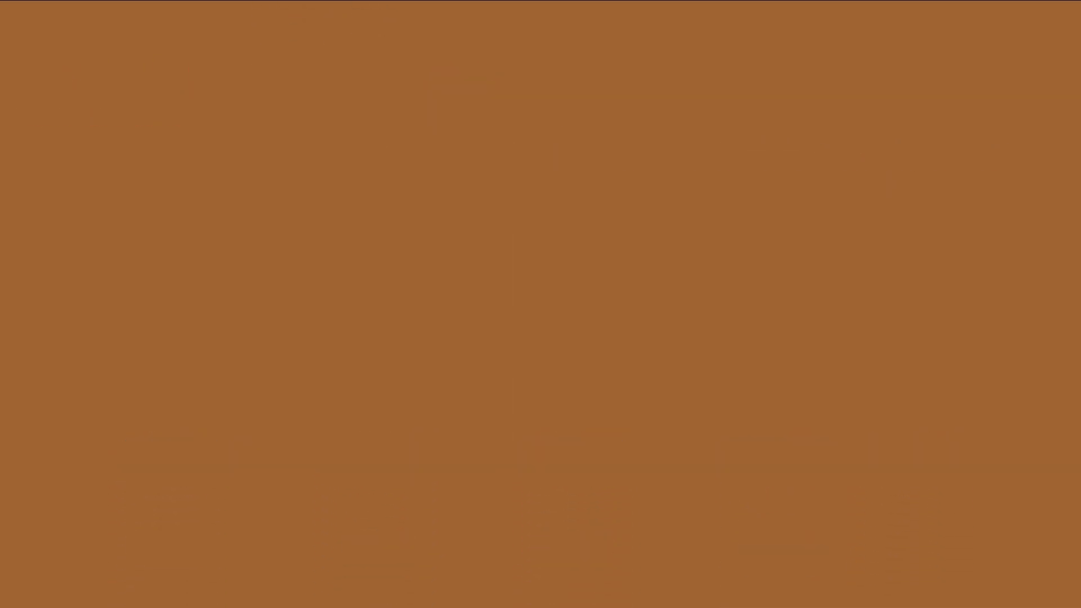